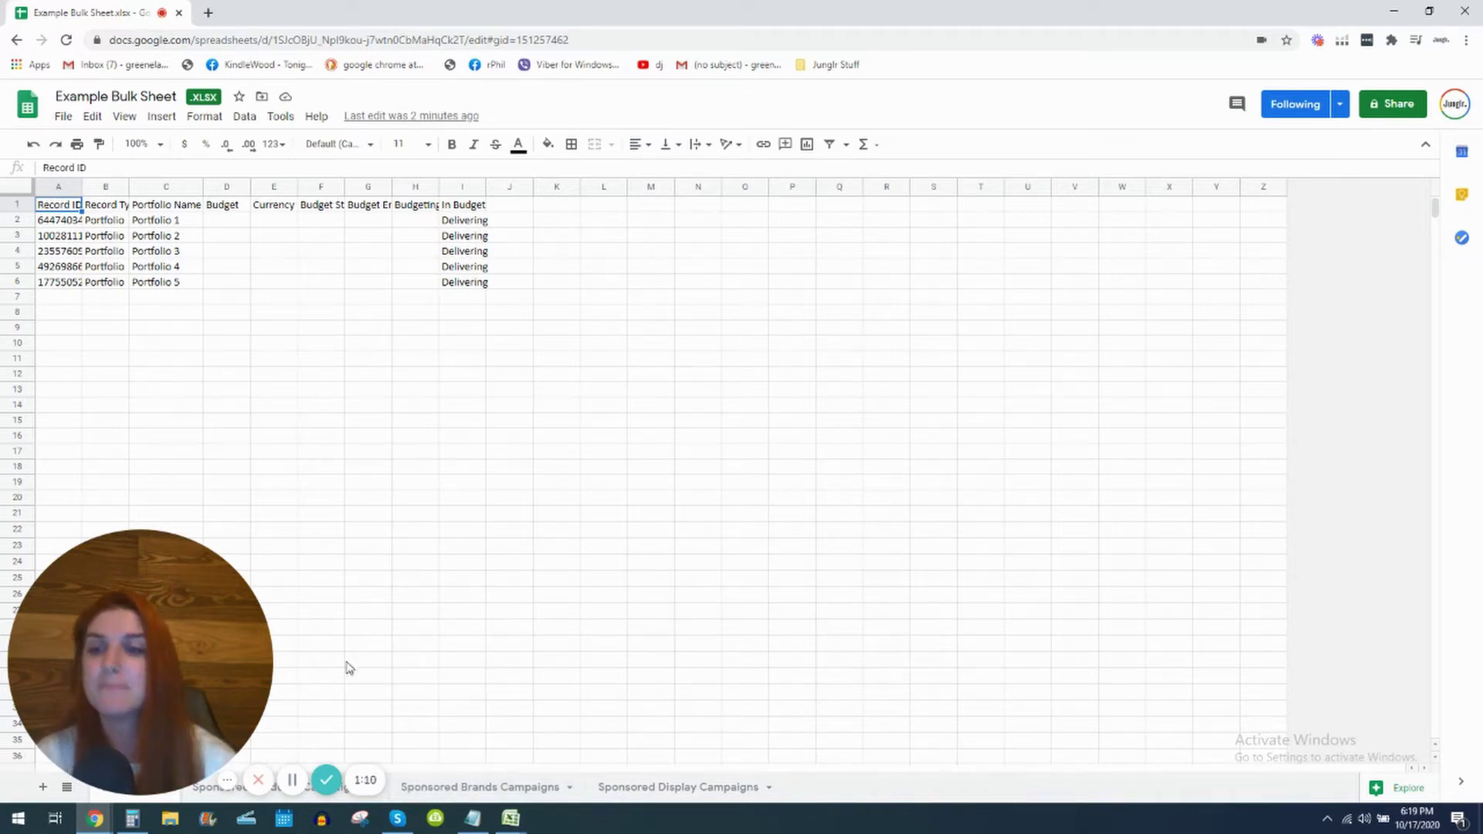
mouse_move(218, 639)
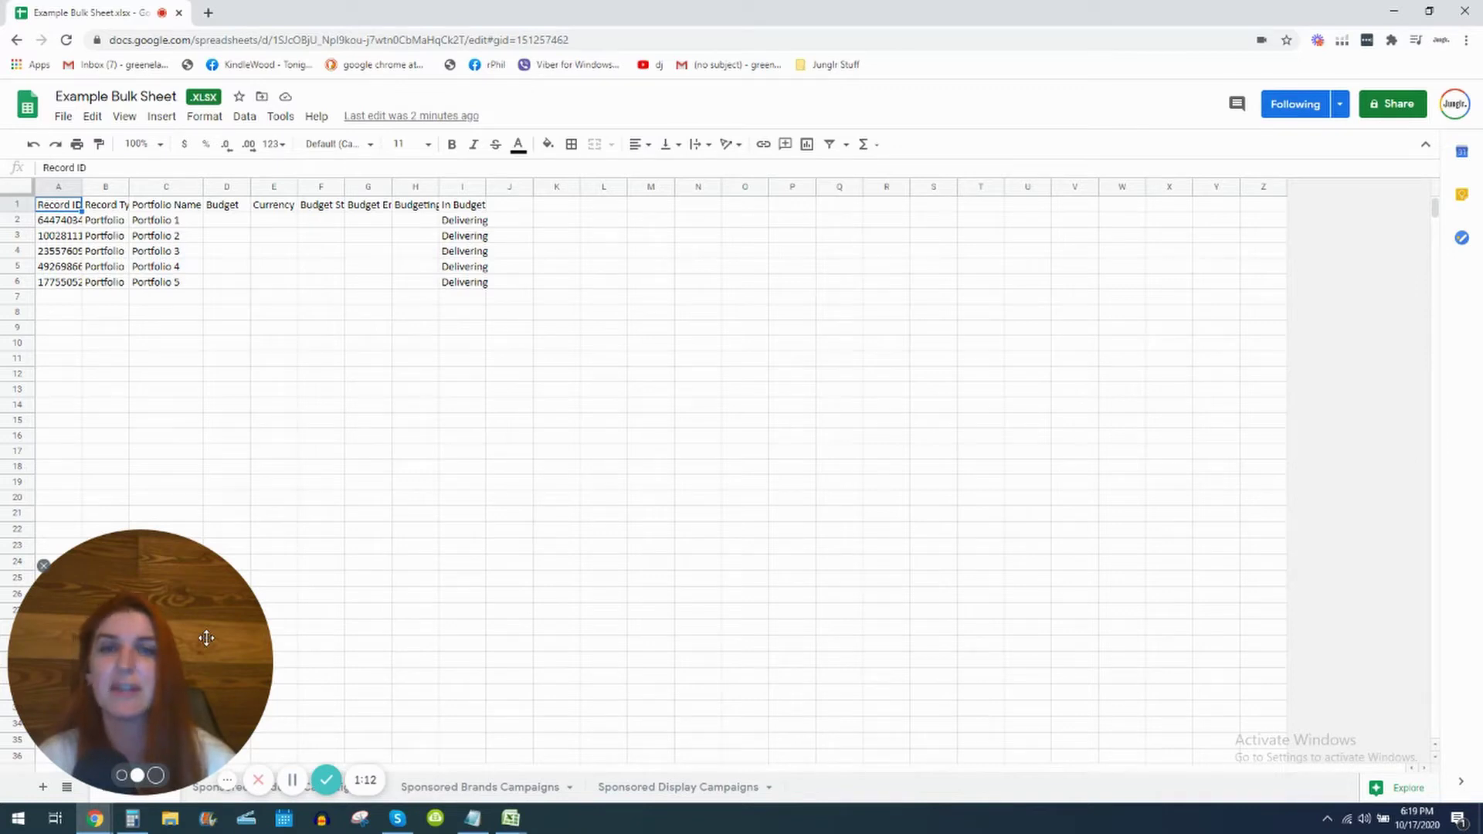
drag(206, 638, 1364, 639)
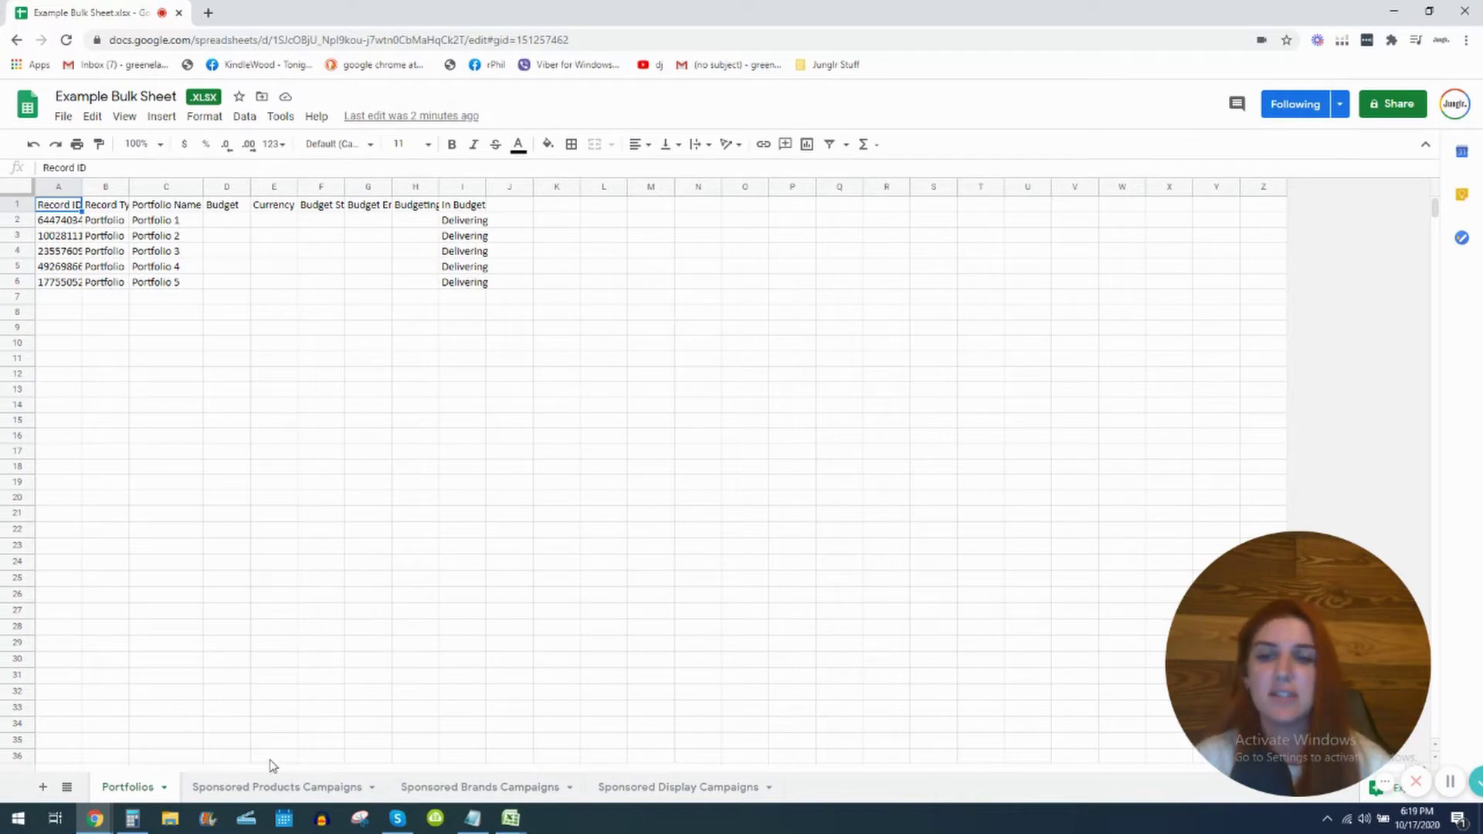
- Open the Sponsored Products Campaigns sheet and look at its Max Bid column
click(283, 786)
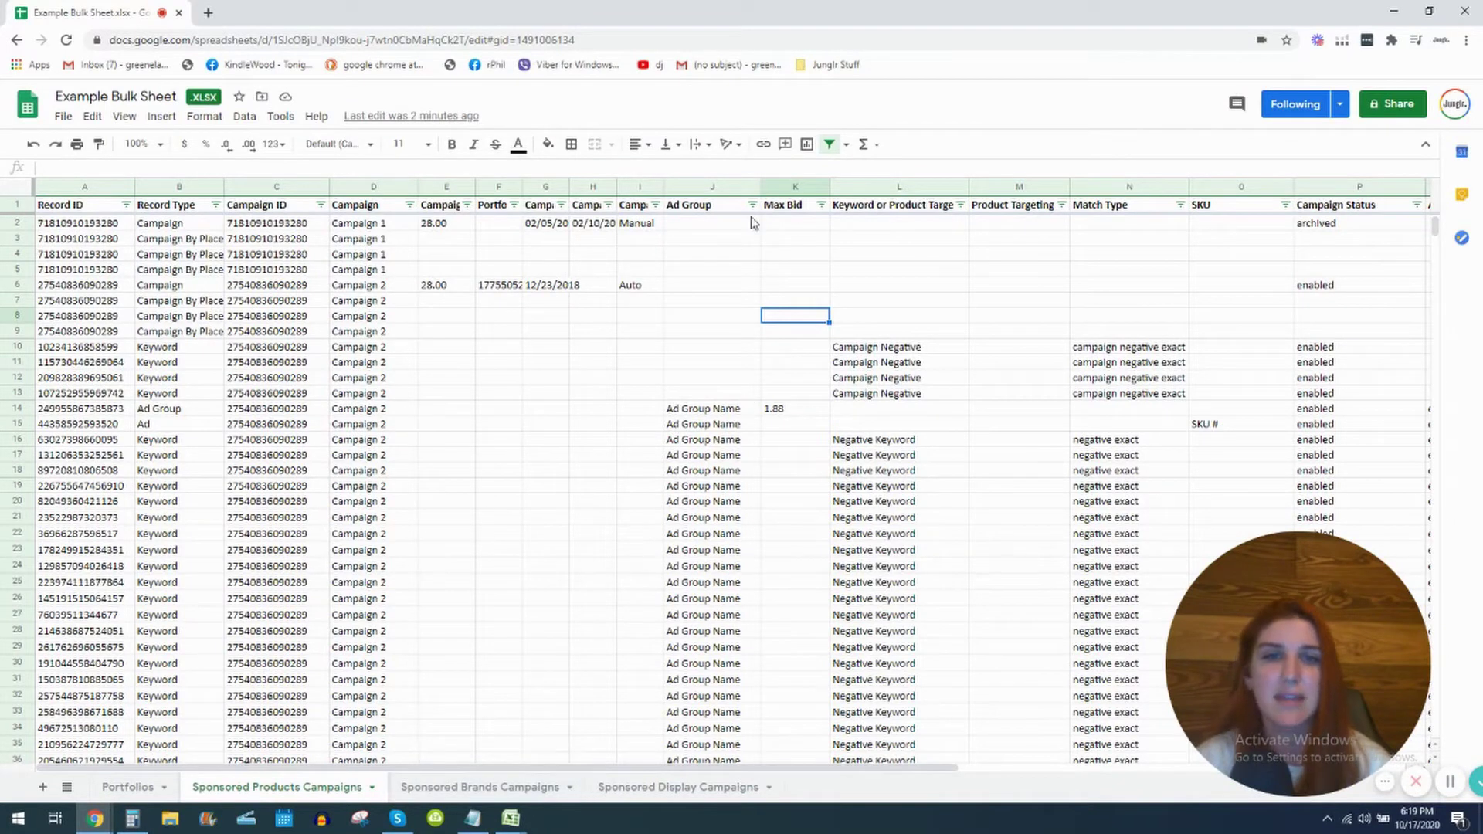
click(784, 188)
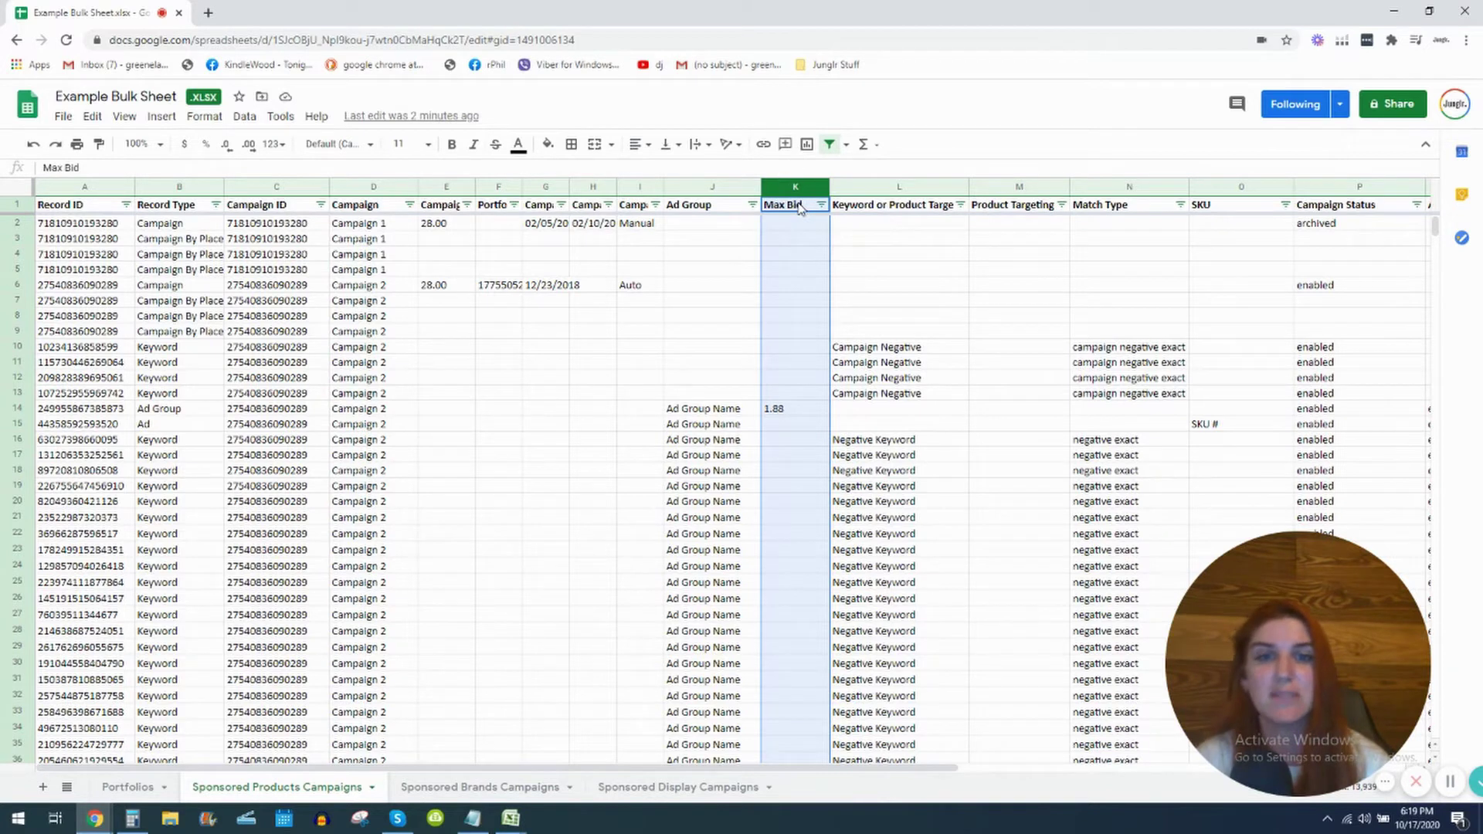
click(790, 423)
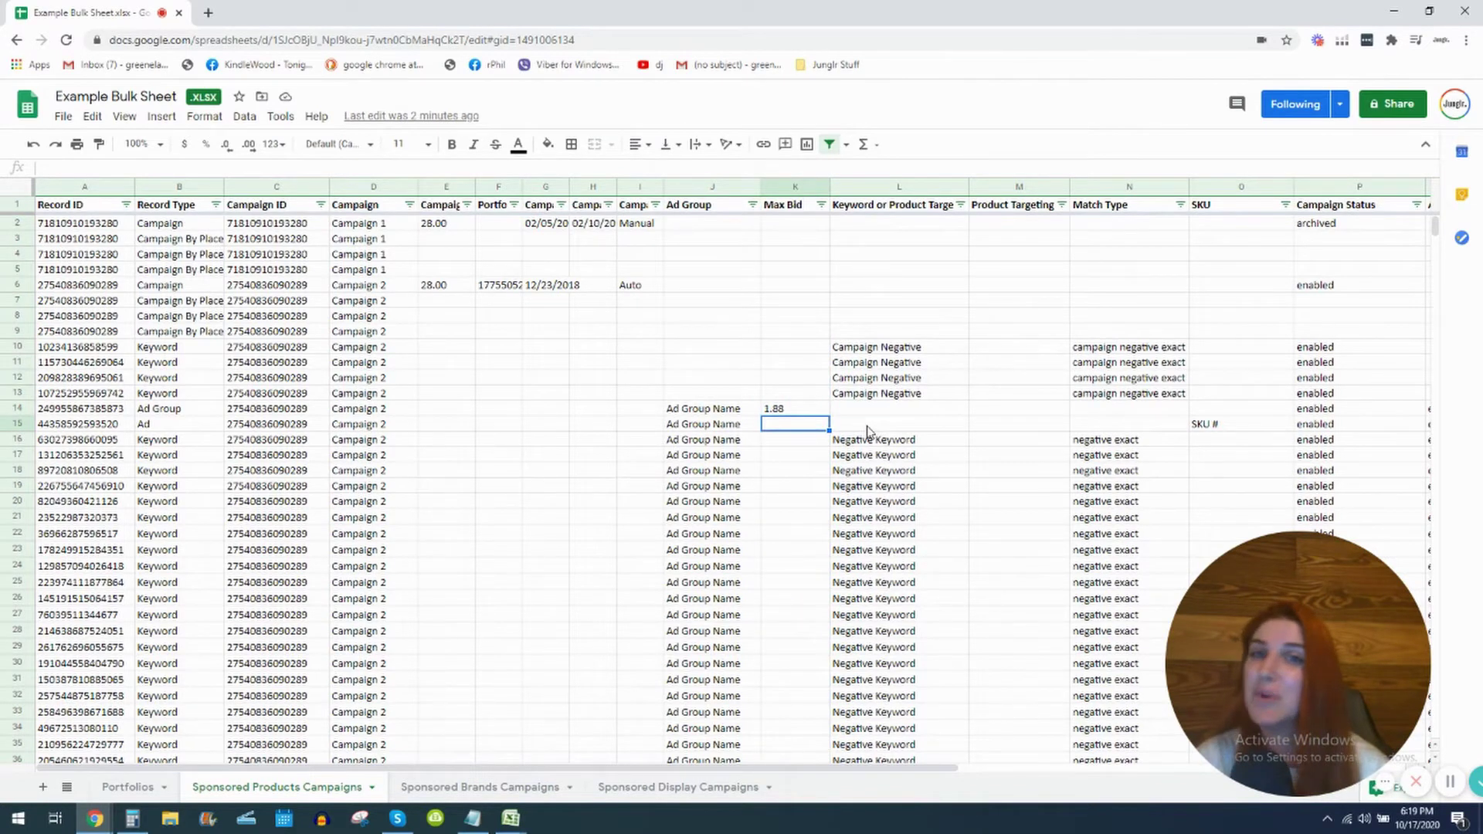
- Filter the Record Type column to show only Keyword and Product Targeting records, and highlight a block of the filtered rows
click(216, 205)
click(285, 395)
scroll(332, 497, down, 1)
click(331, 536)
click(328, 513)
click(404, 588)
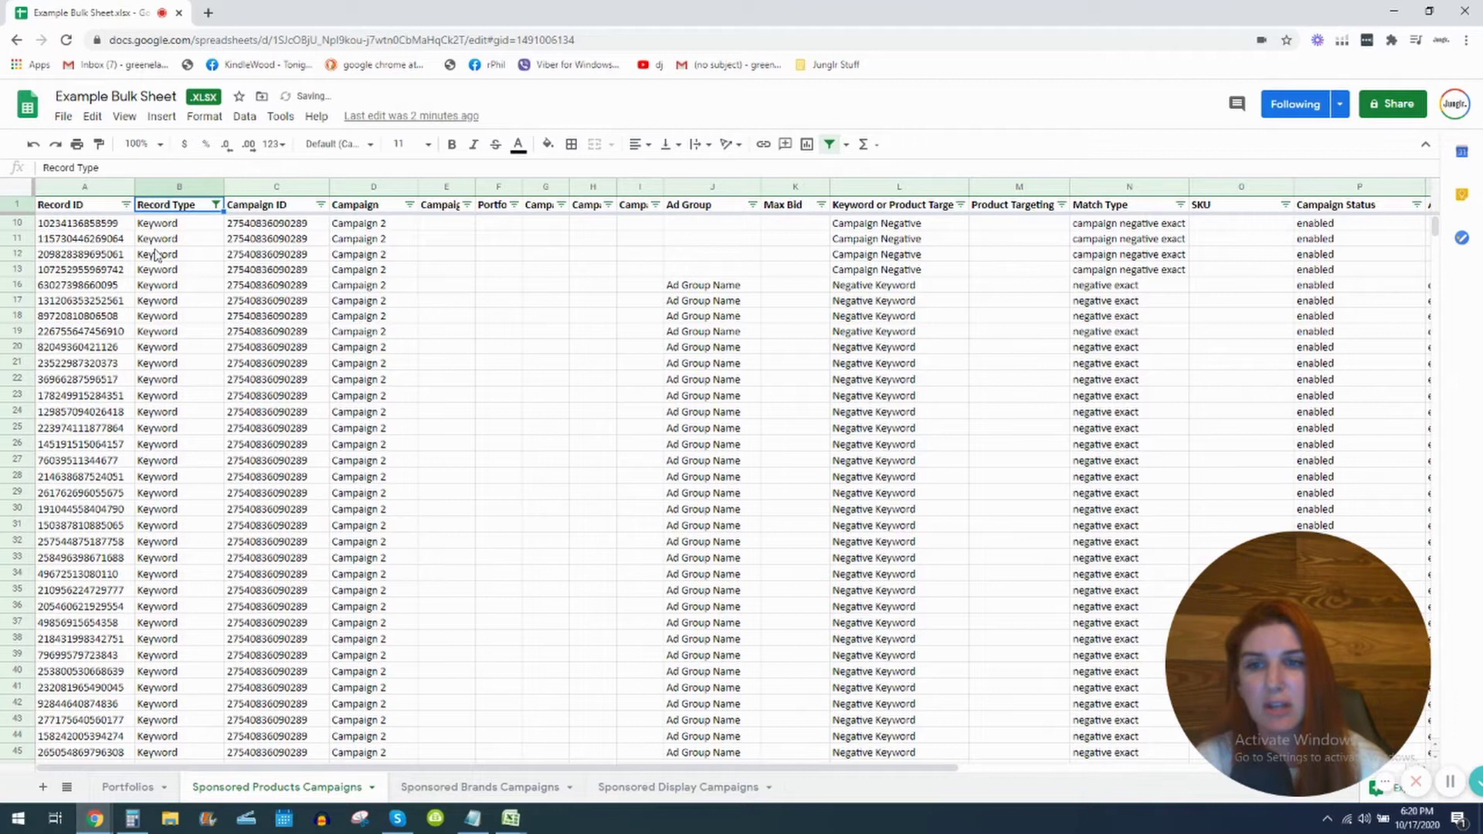
drag(151, 224, 741, 363)
drag(865, 429, 1118, 593)
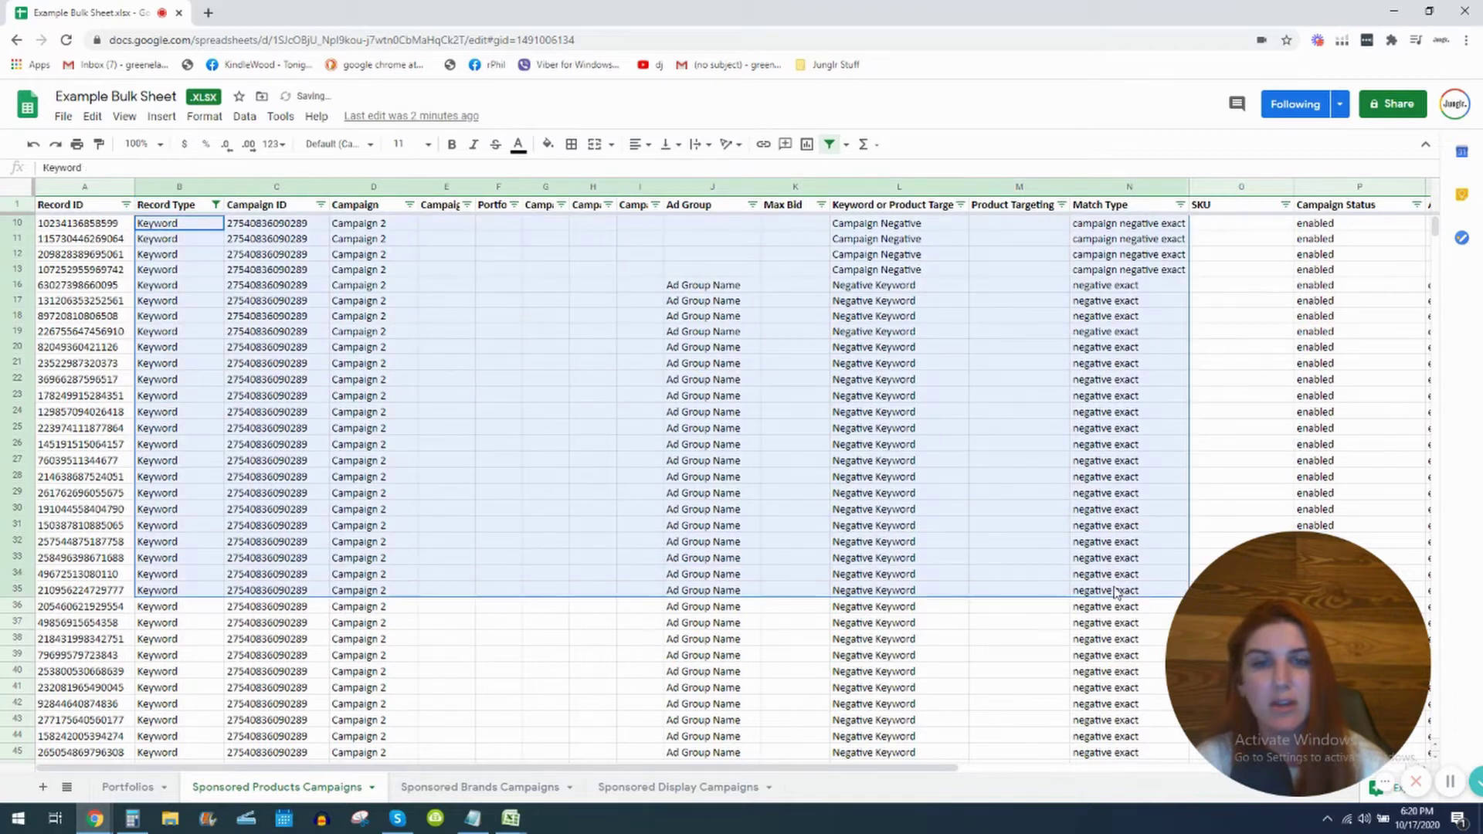
- Filter the Max Bid column to show only rows with blank values
click(822, 205)
click(670, 396)
click(689, 460)
click(787, 588)
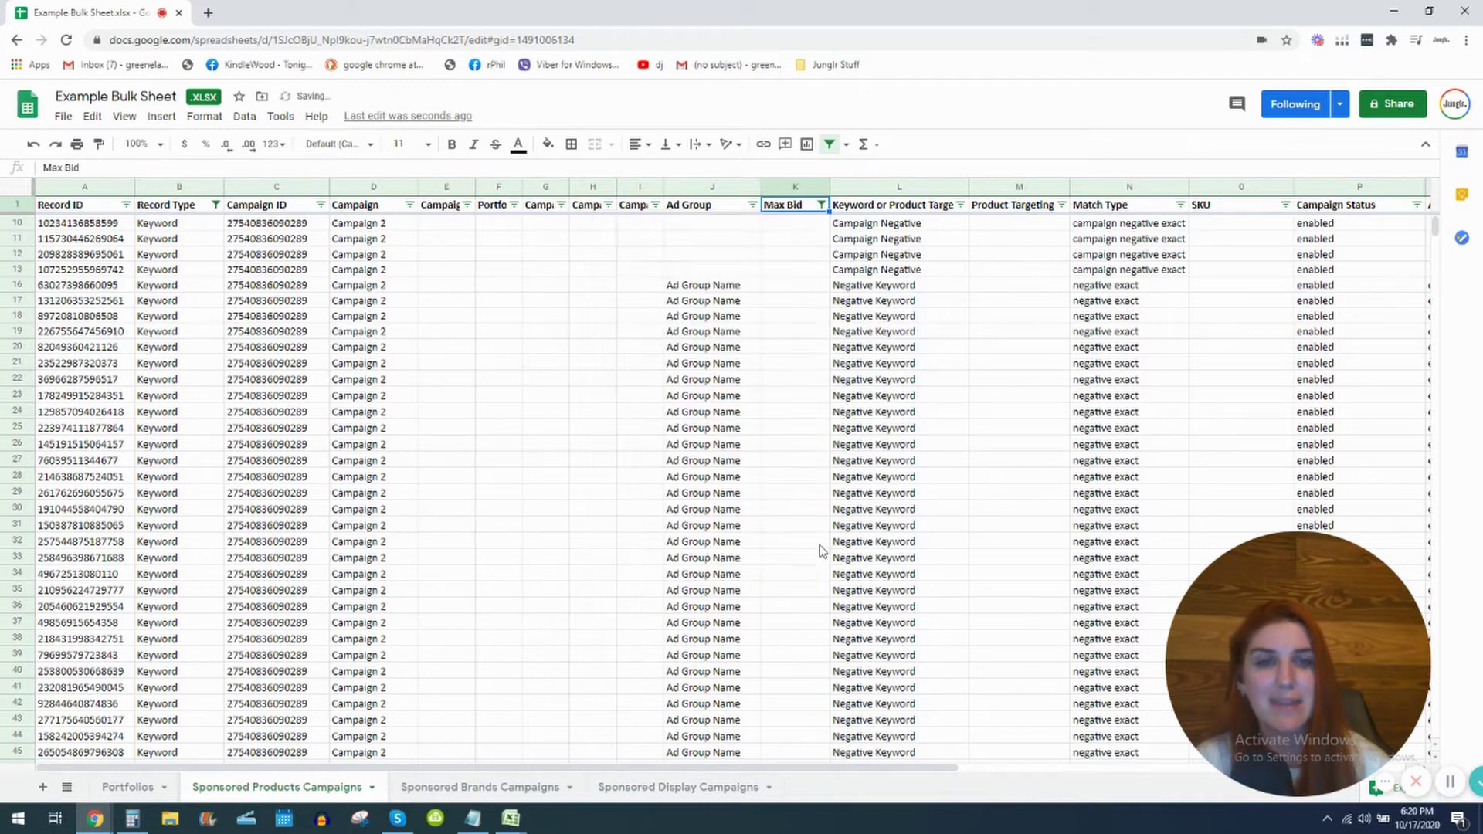
- Examine the Keyword or Product Targeting, Match Type and Max Bid columns of the filtered rows
click(900, 187)
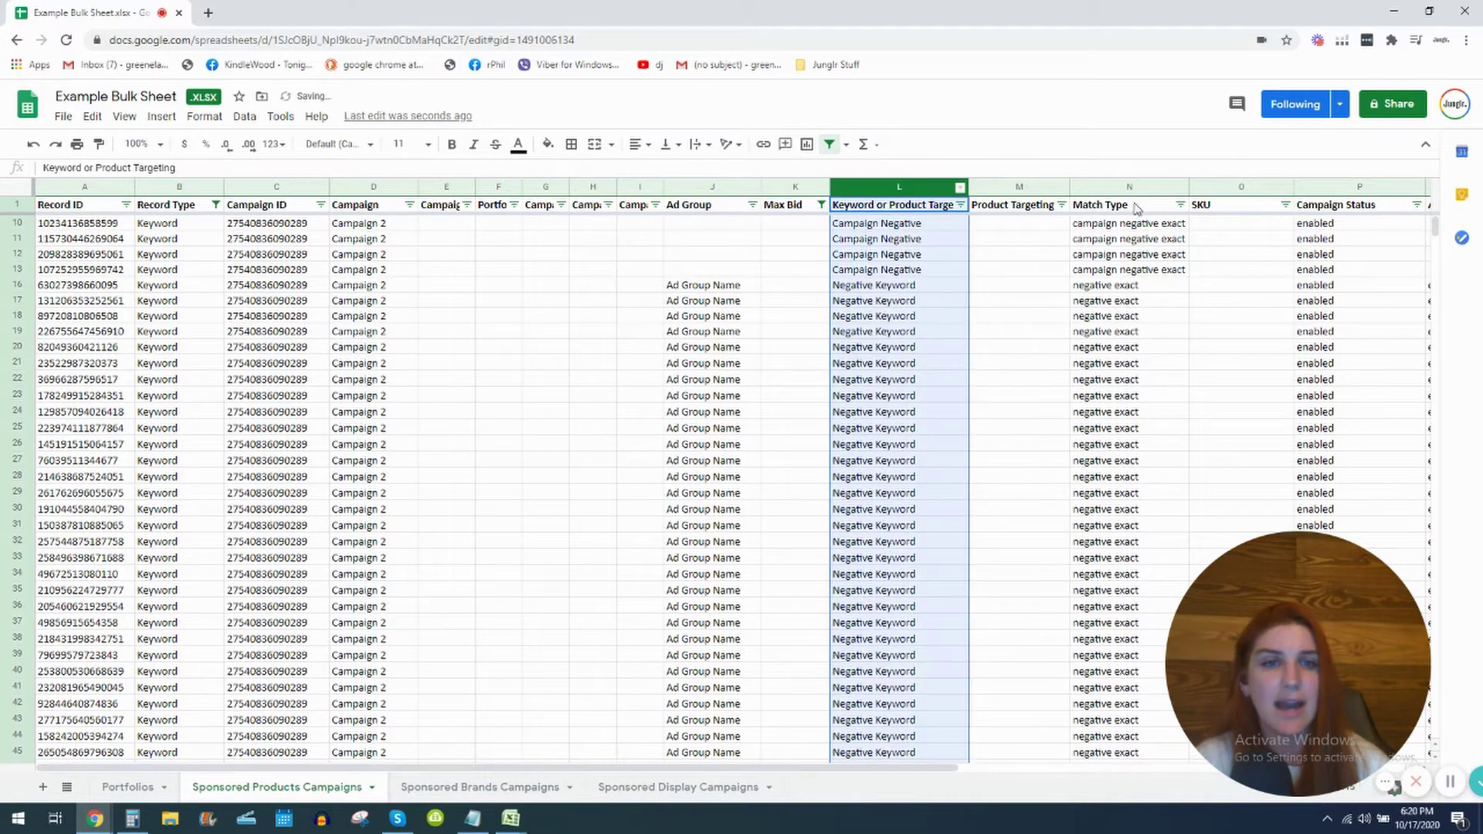
click(1134, 188)
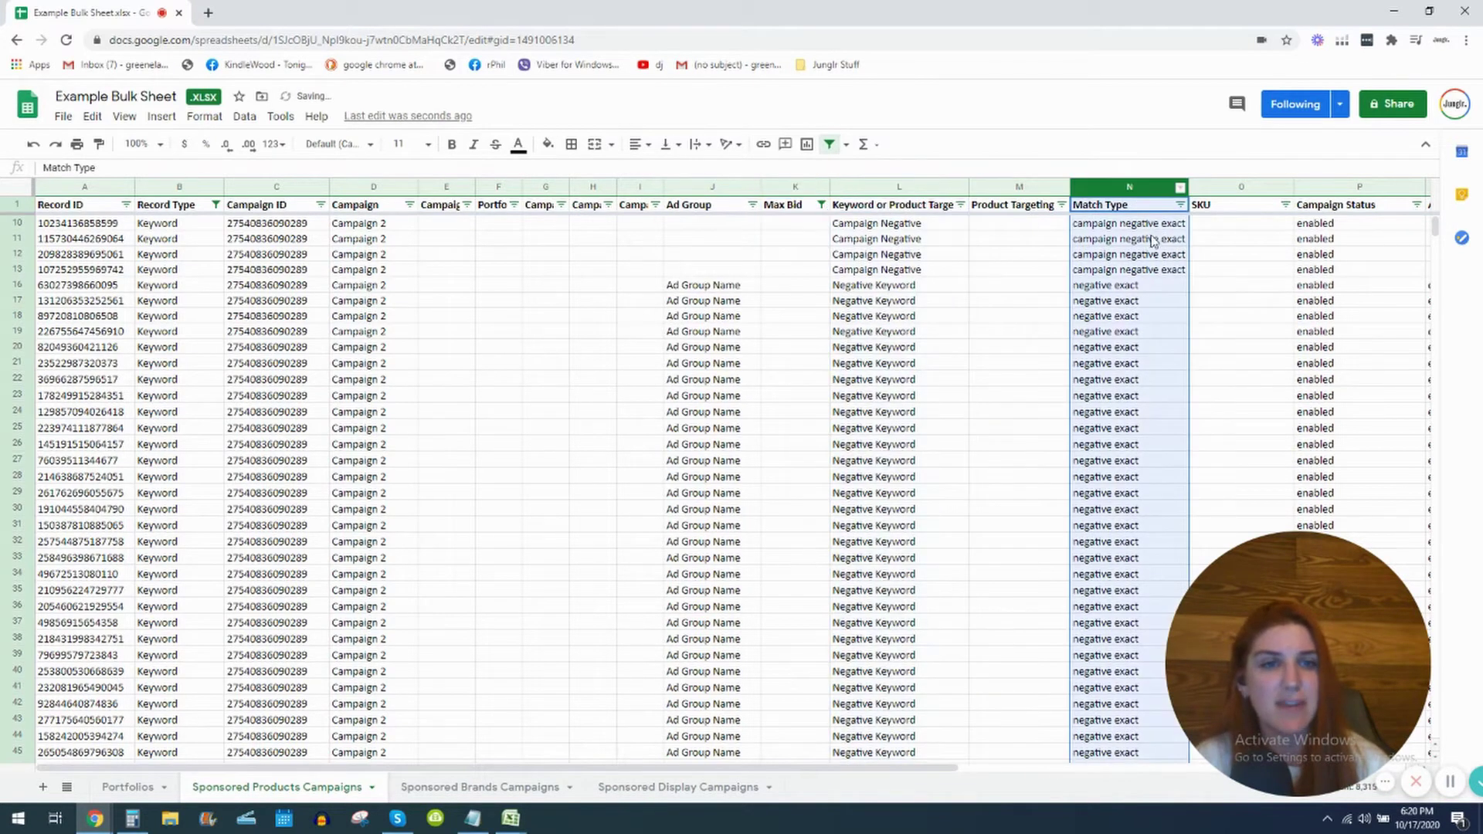
click(1113, 229)
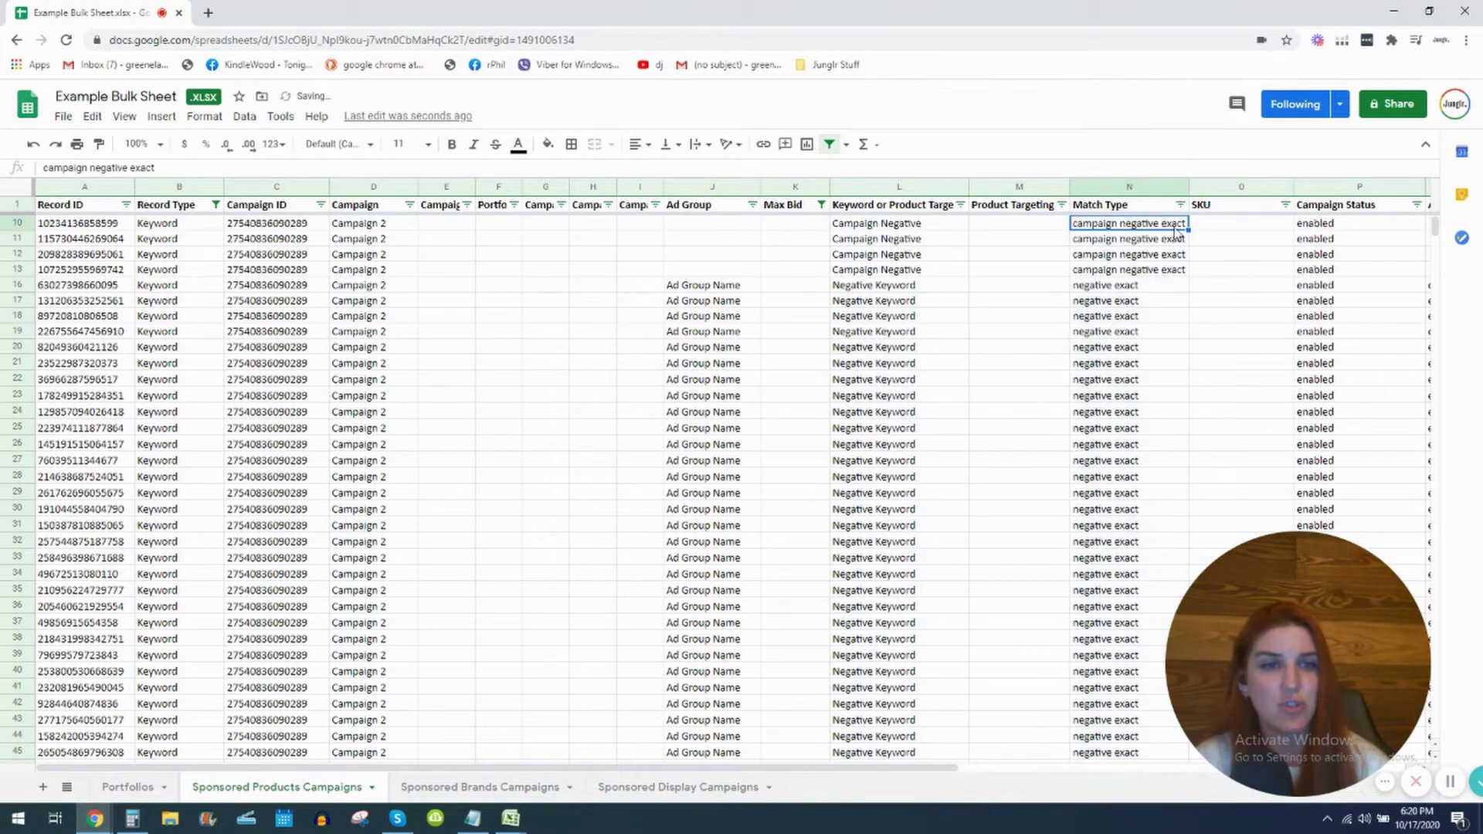
click(795, 189)
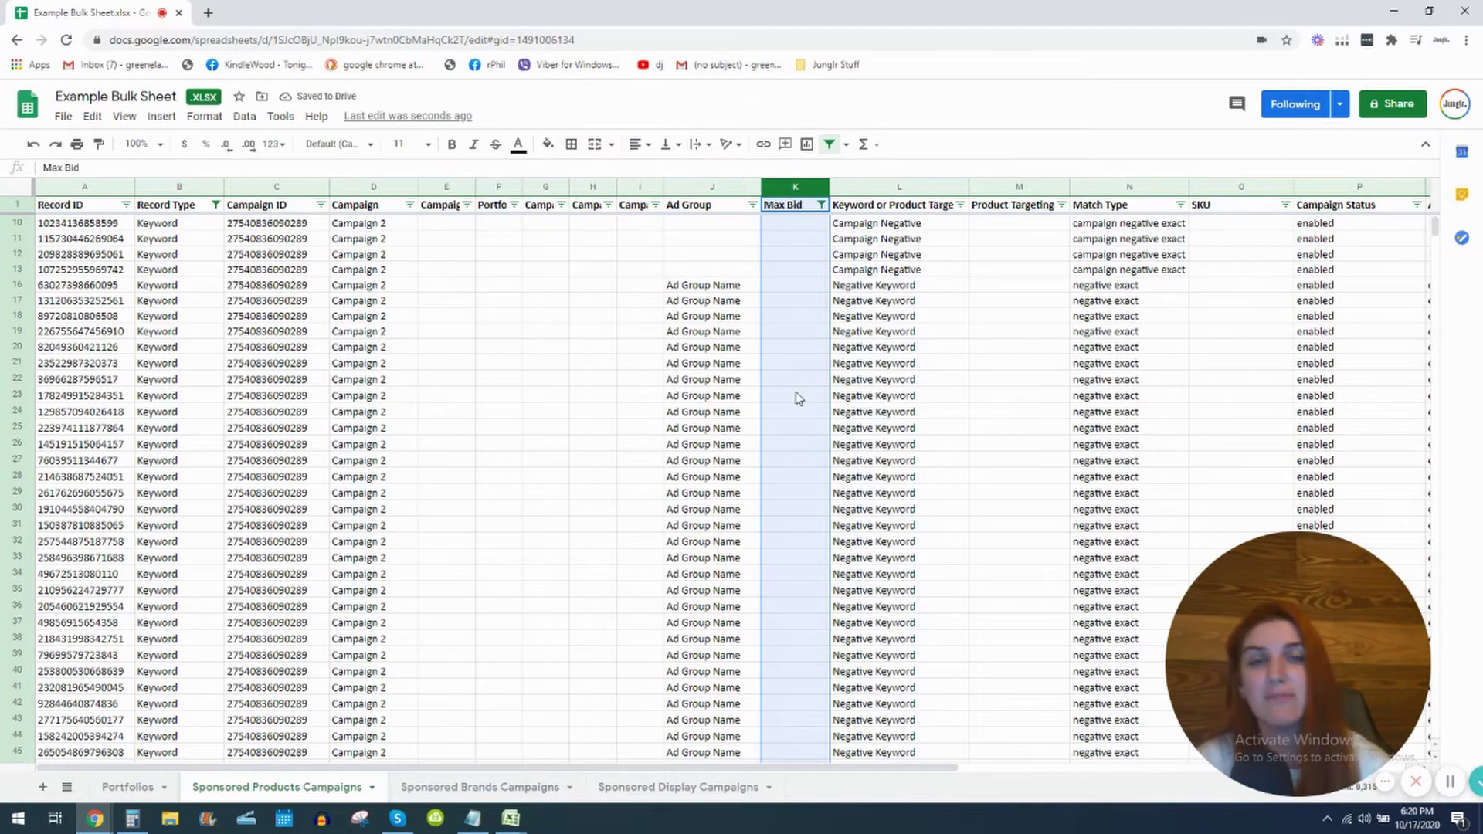
- Filter the Match Type column to exclude all negative match types, finding them with the search text "ne"
click(1181, 204)
text(n)
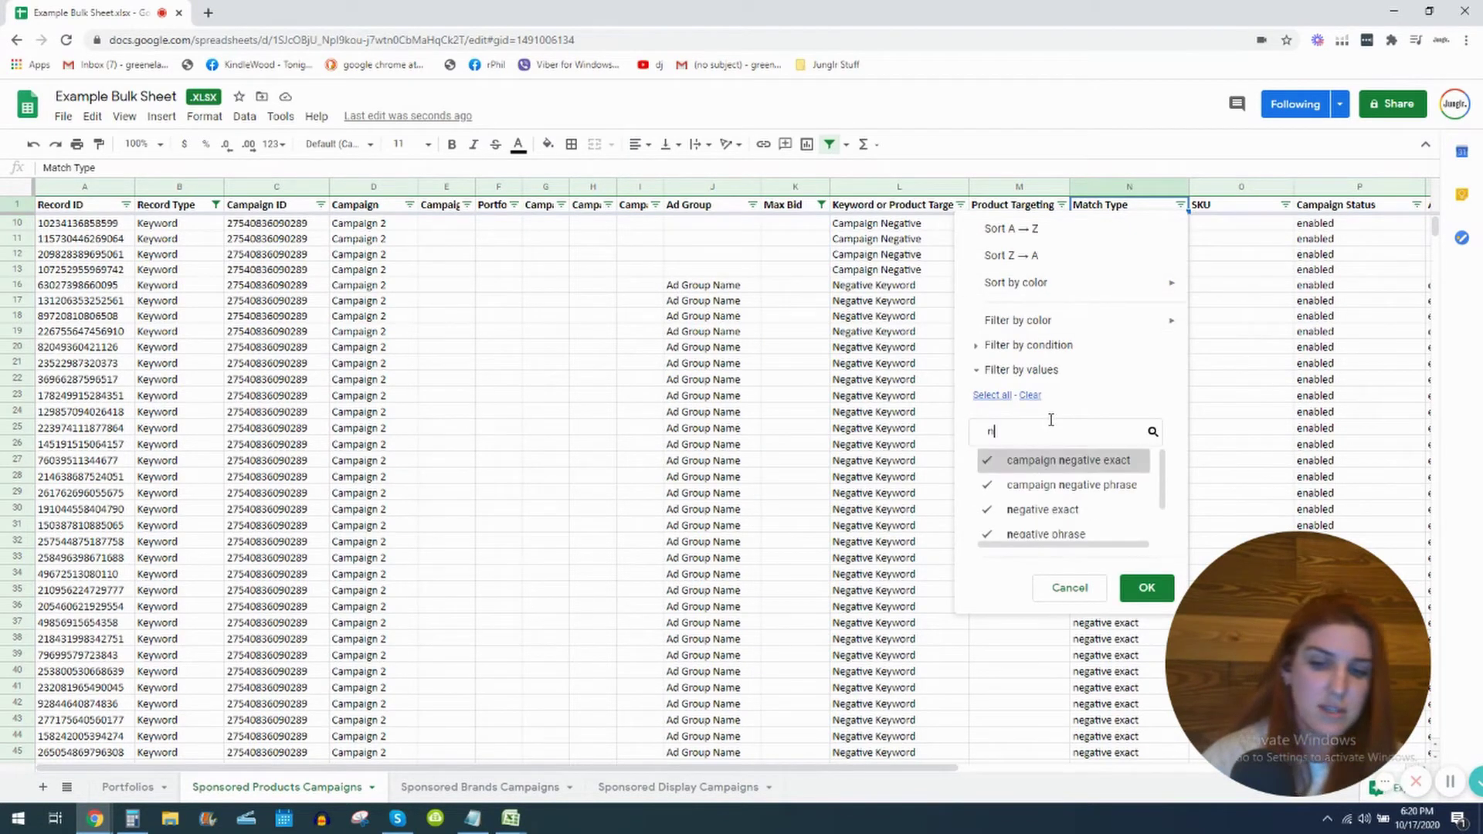
text(e)
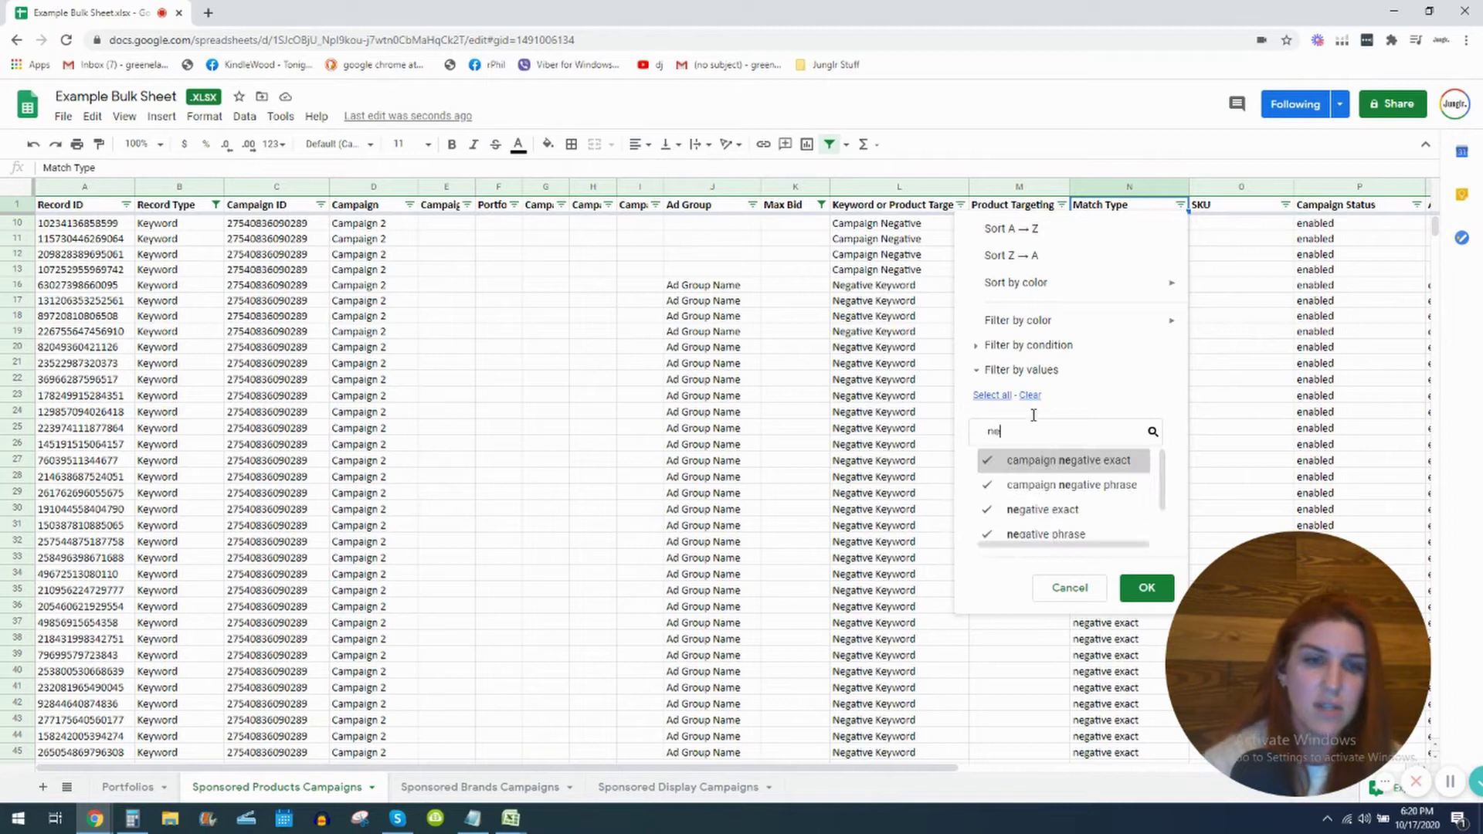
click(1029, 395)
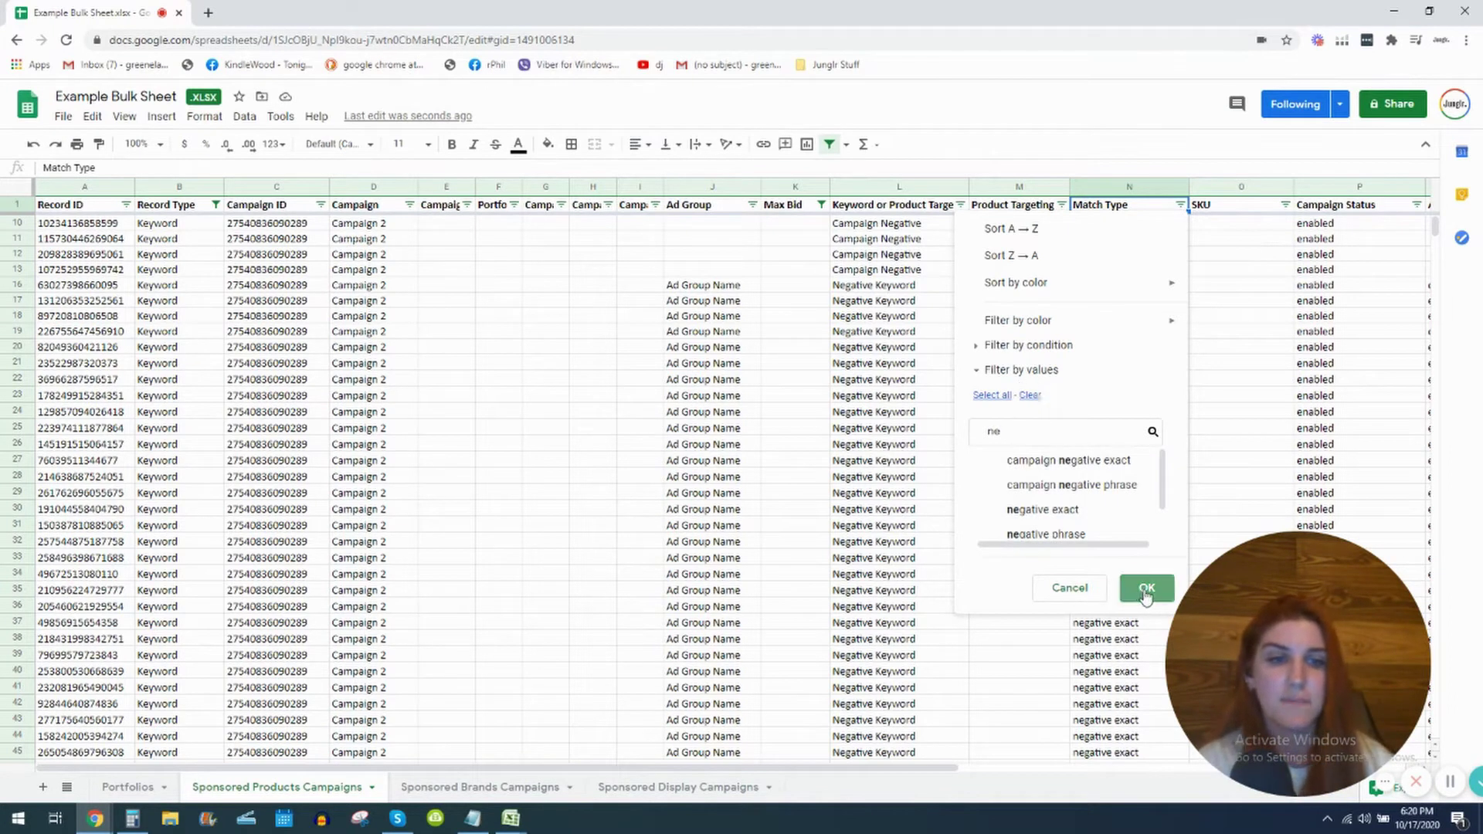
click(1144, 589)
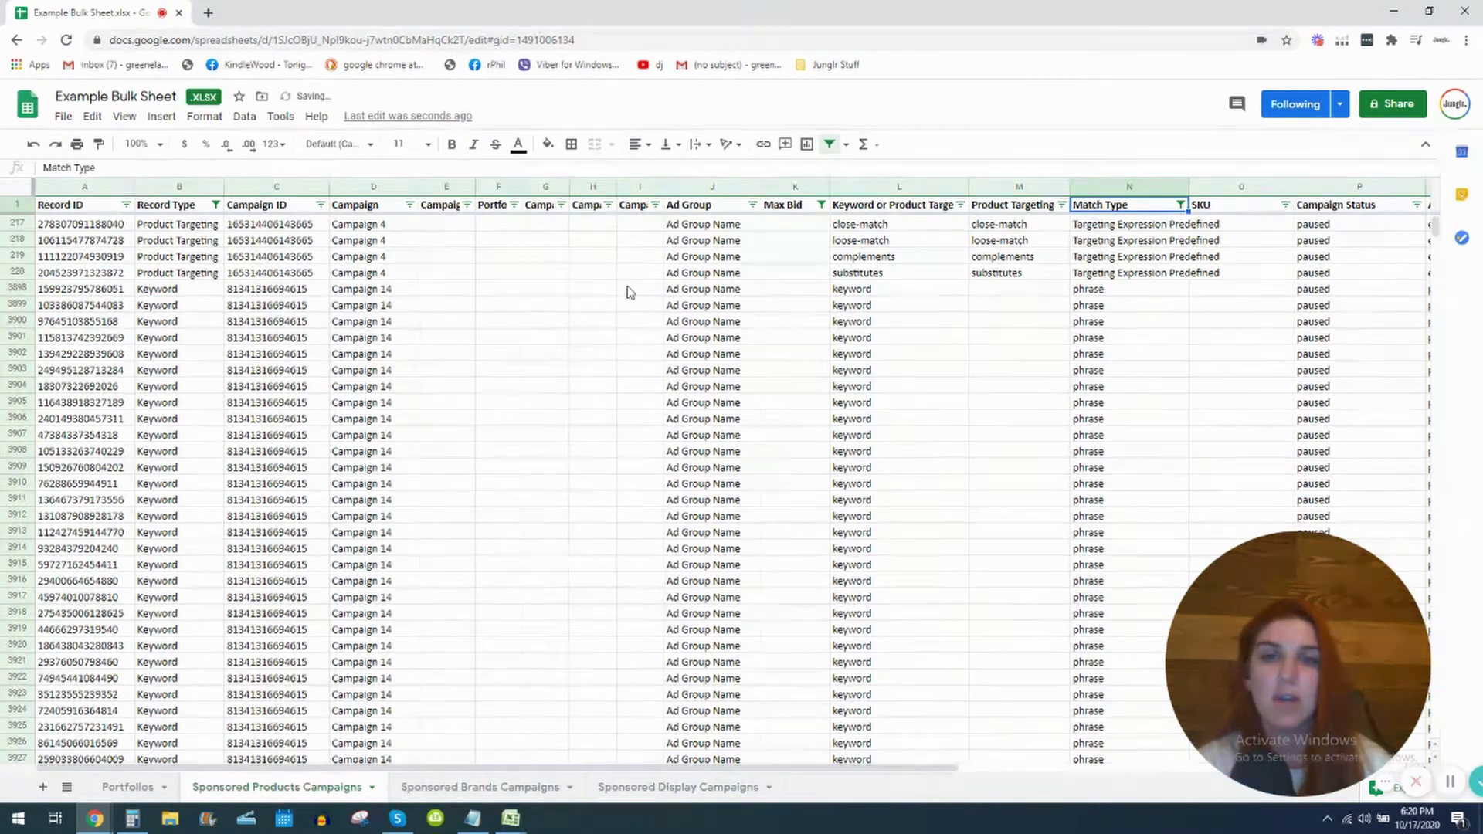
- Examine the remaining keyword and product targeting rows together with their Max Bid cells
drag(177, 225, 274, 257)
drag(1080, 445, 1190, 438)
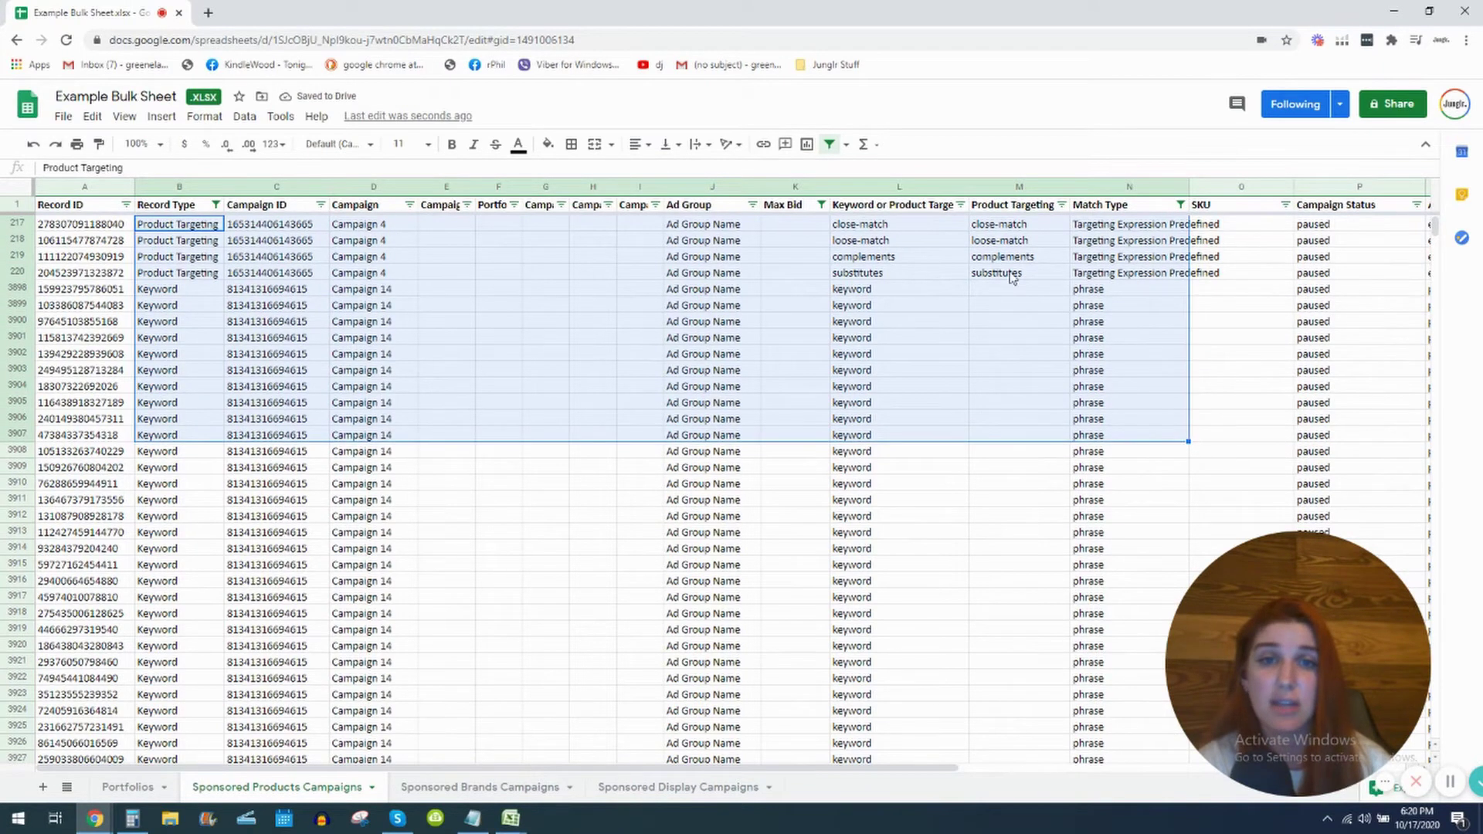
click(784, 187)
drag(798, 233, 795, 558)
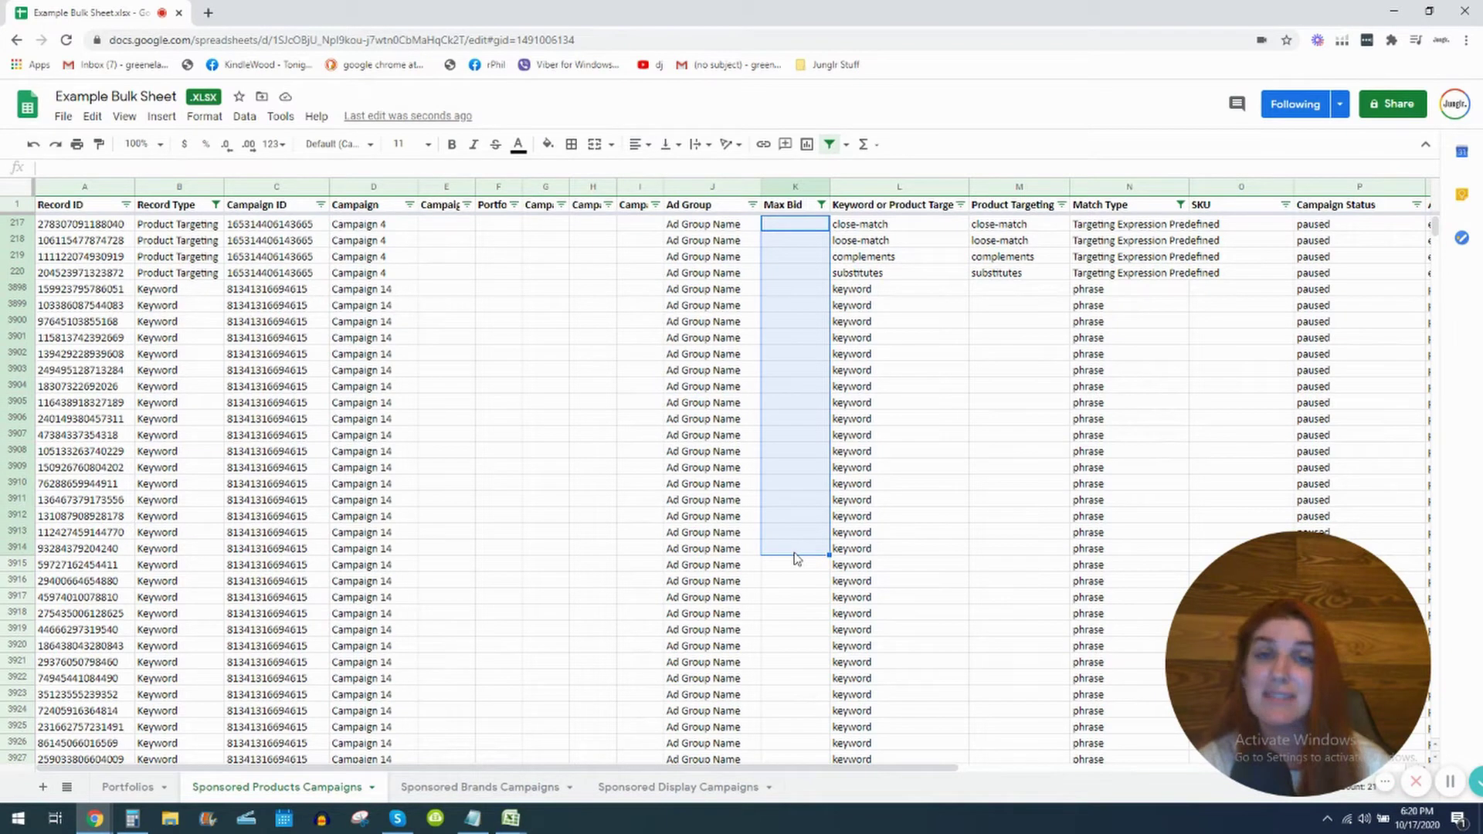
- Inspect the campaign, ad group and target status columns and the performance columns through ACoS for the filtered rows
drag(834, 768, 1283, 768)
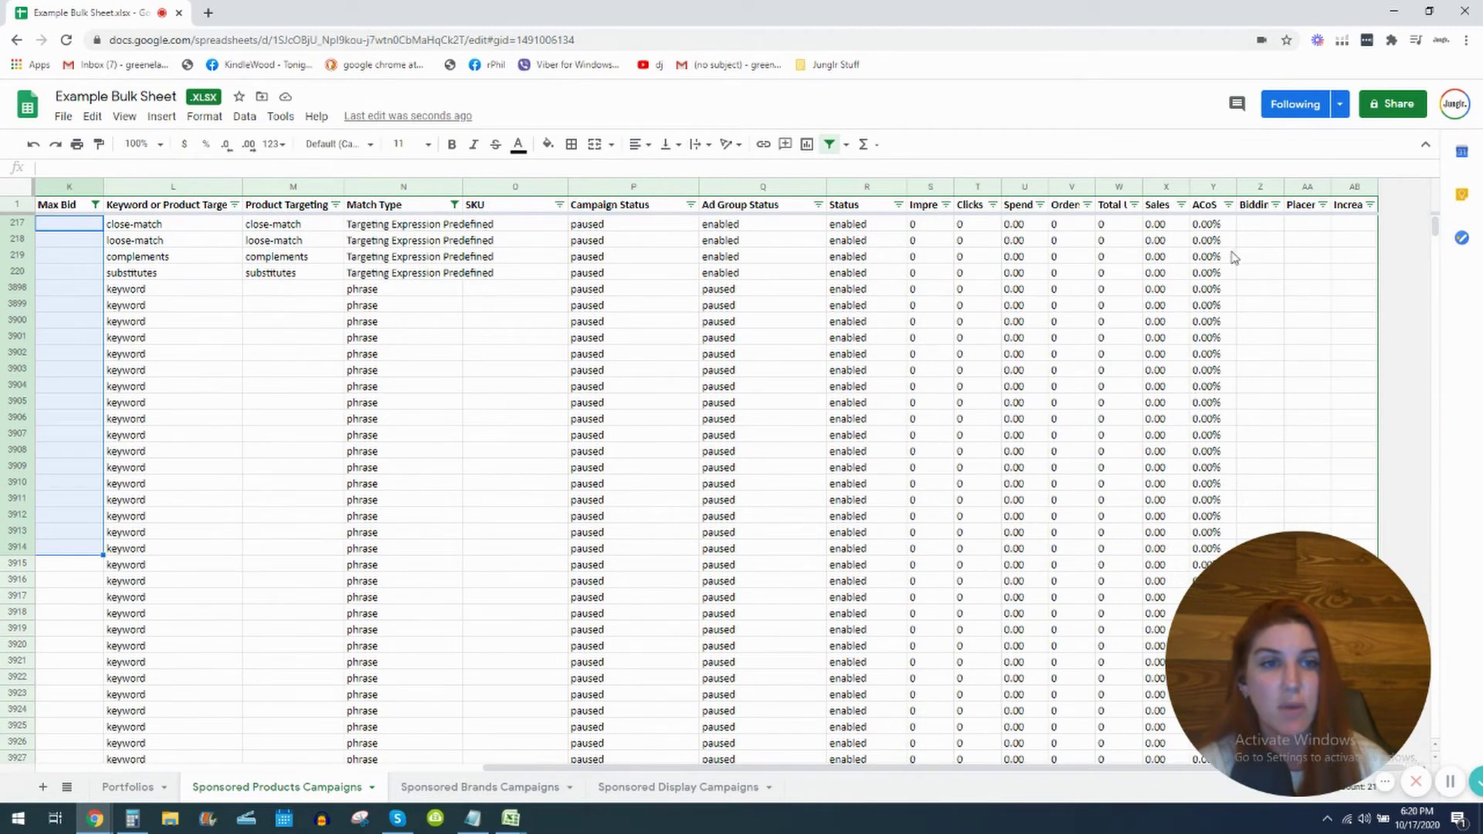
drag(1202, 226, 377, 268)
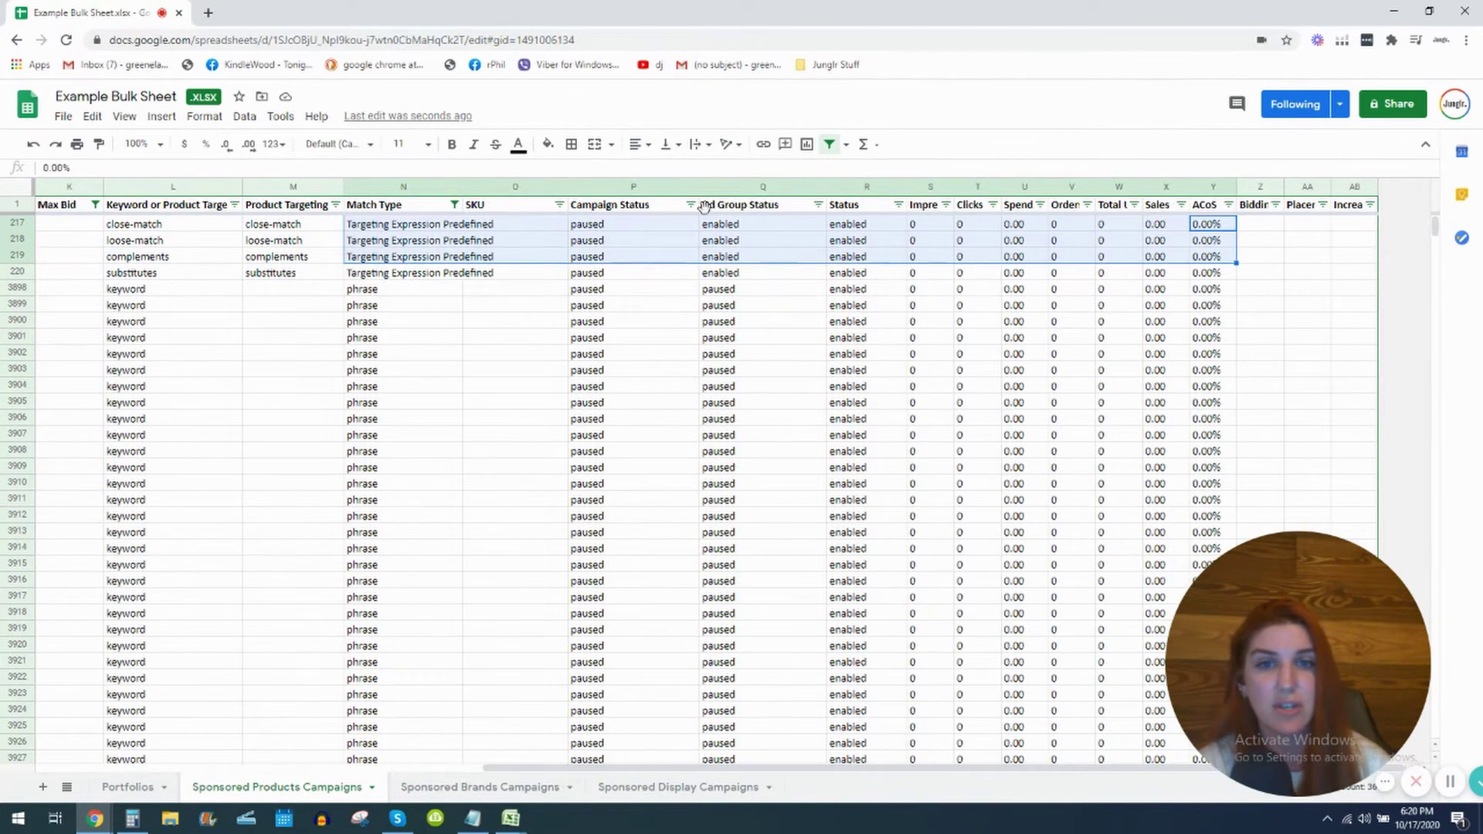
click(635, 188)
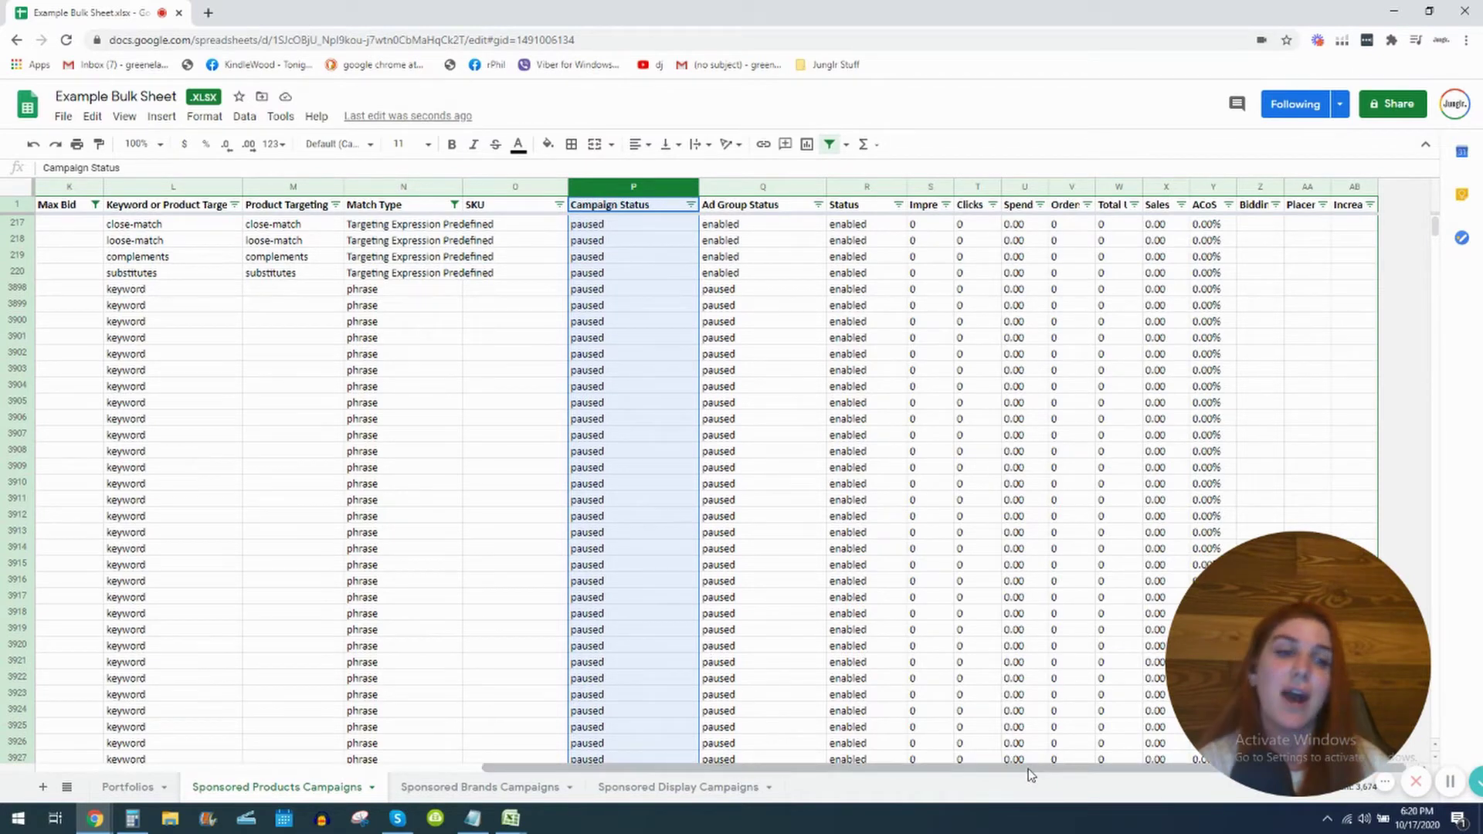
drag(848, 226, 1220, 386)
- Review the Max Bid cells of the filtered targets against their Ad Group entries
drag(932, 775, 693, 775)
click(490, 188)
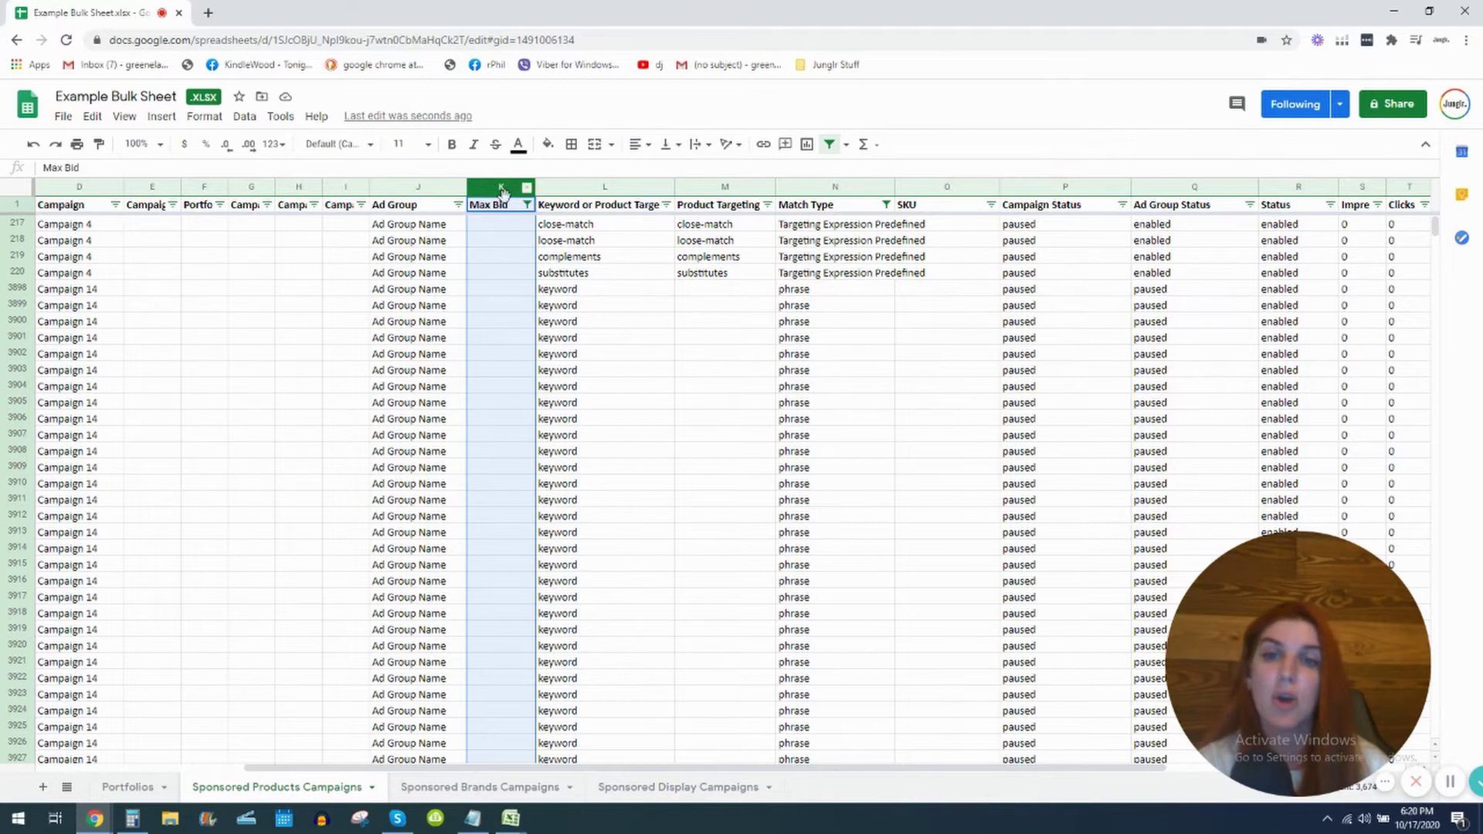
click(507, 225)
drag(506, 227, 521, 620)
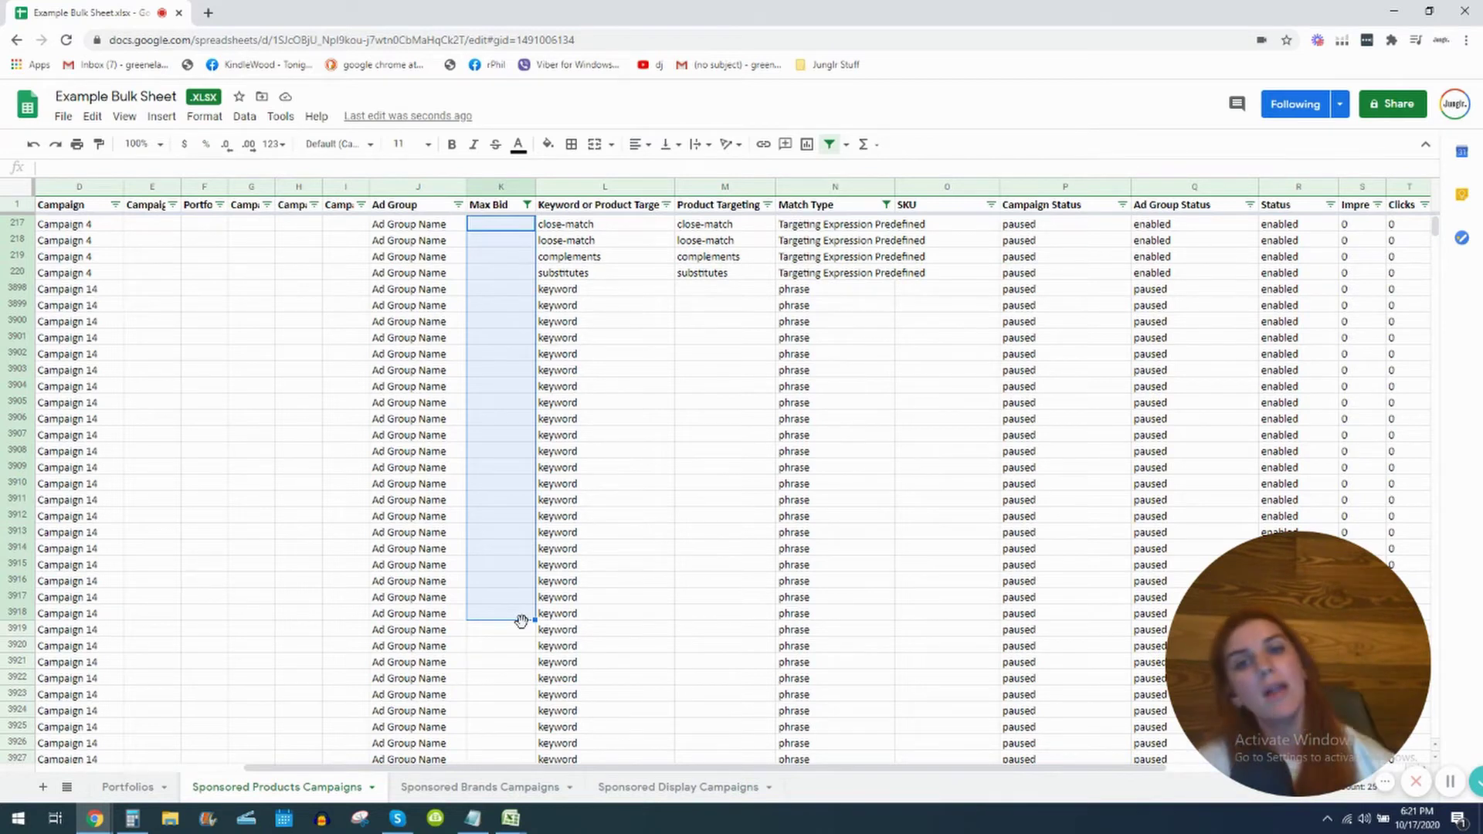
click(490, 229)
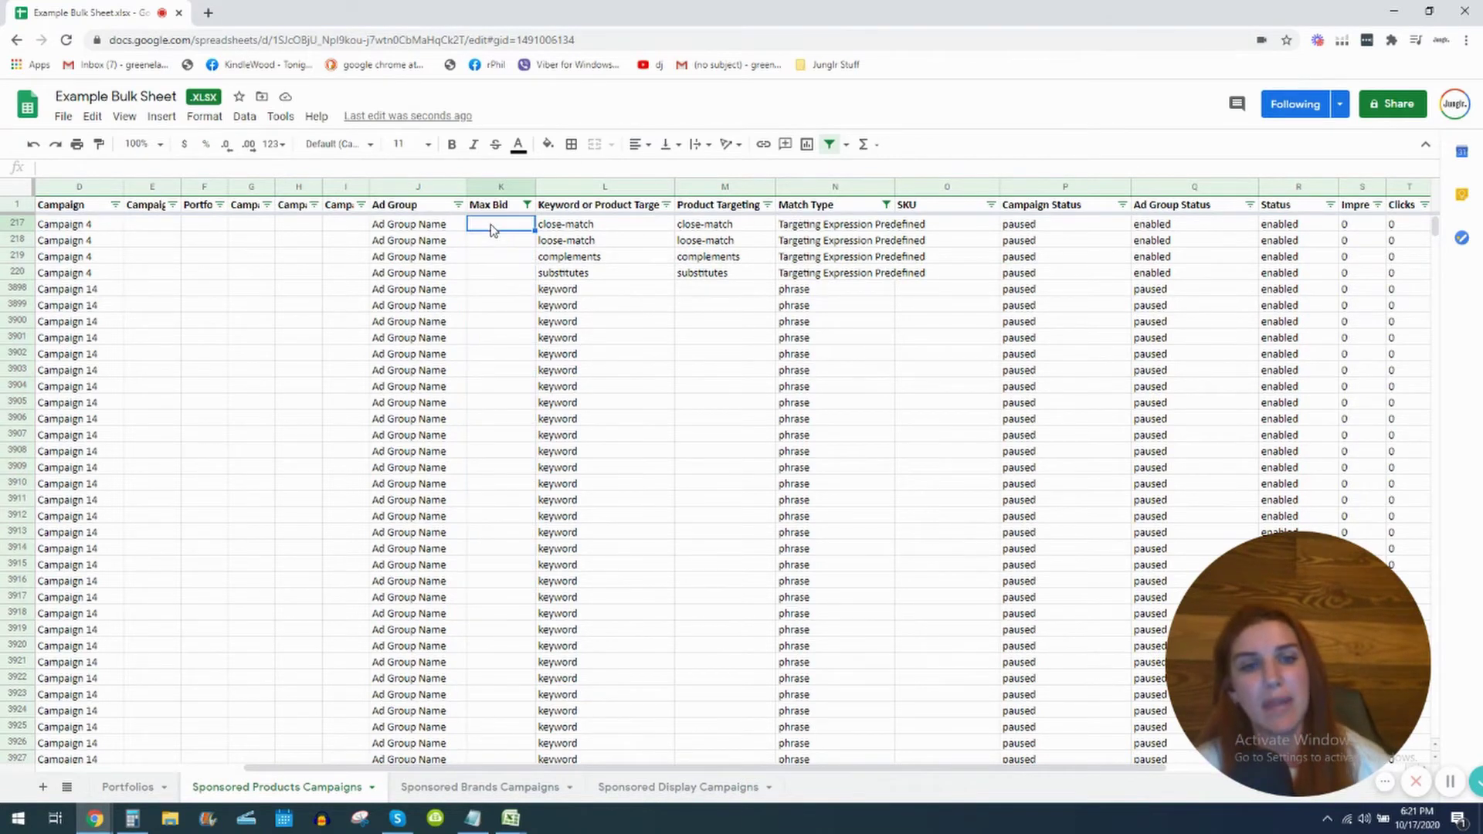
drag(491, 230, 481, 505)
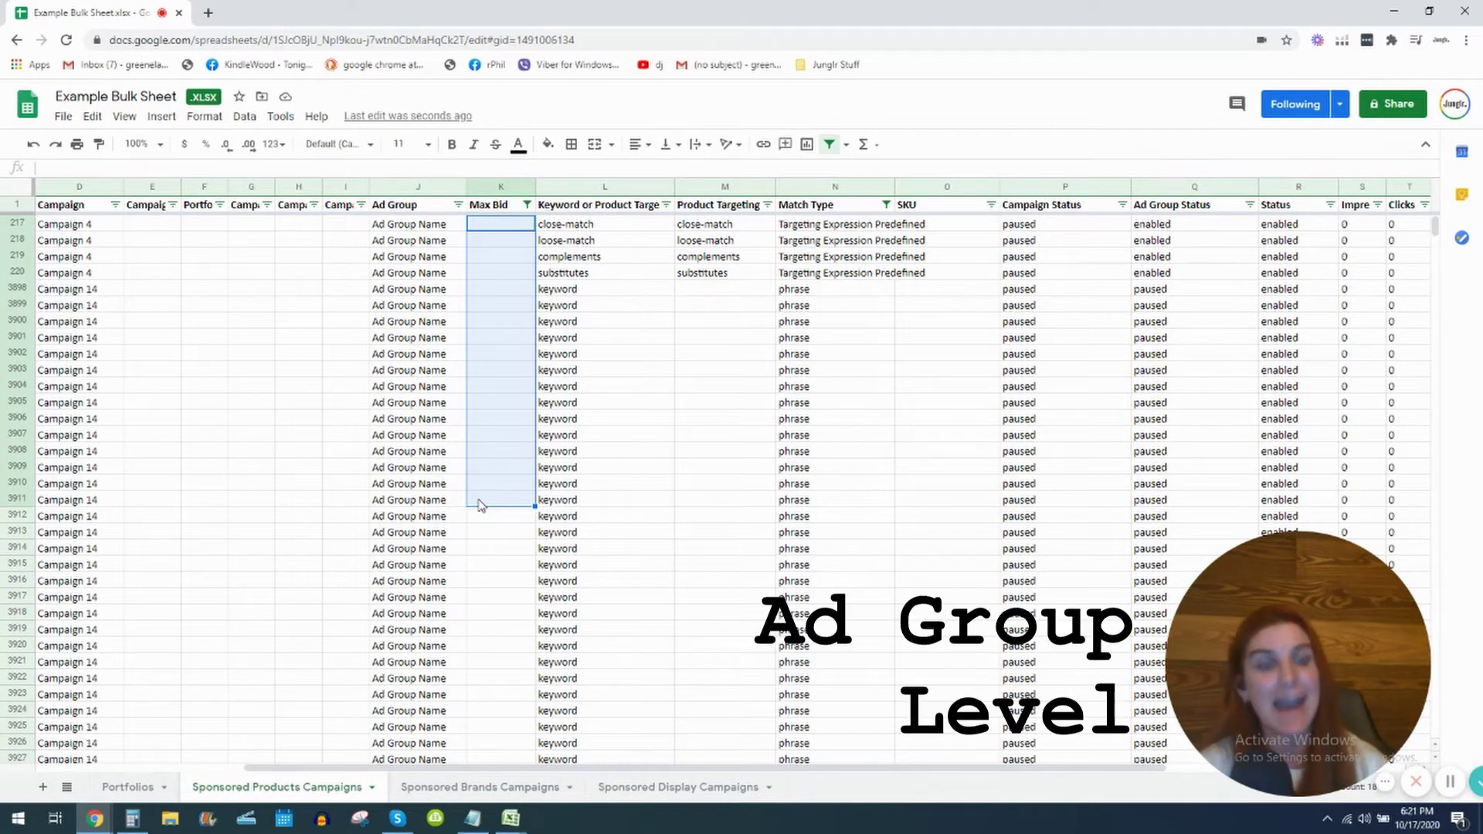
drag(403, 226, 498, 282)
click(501, 187)
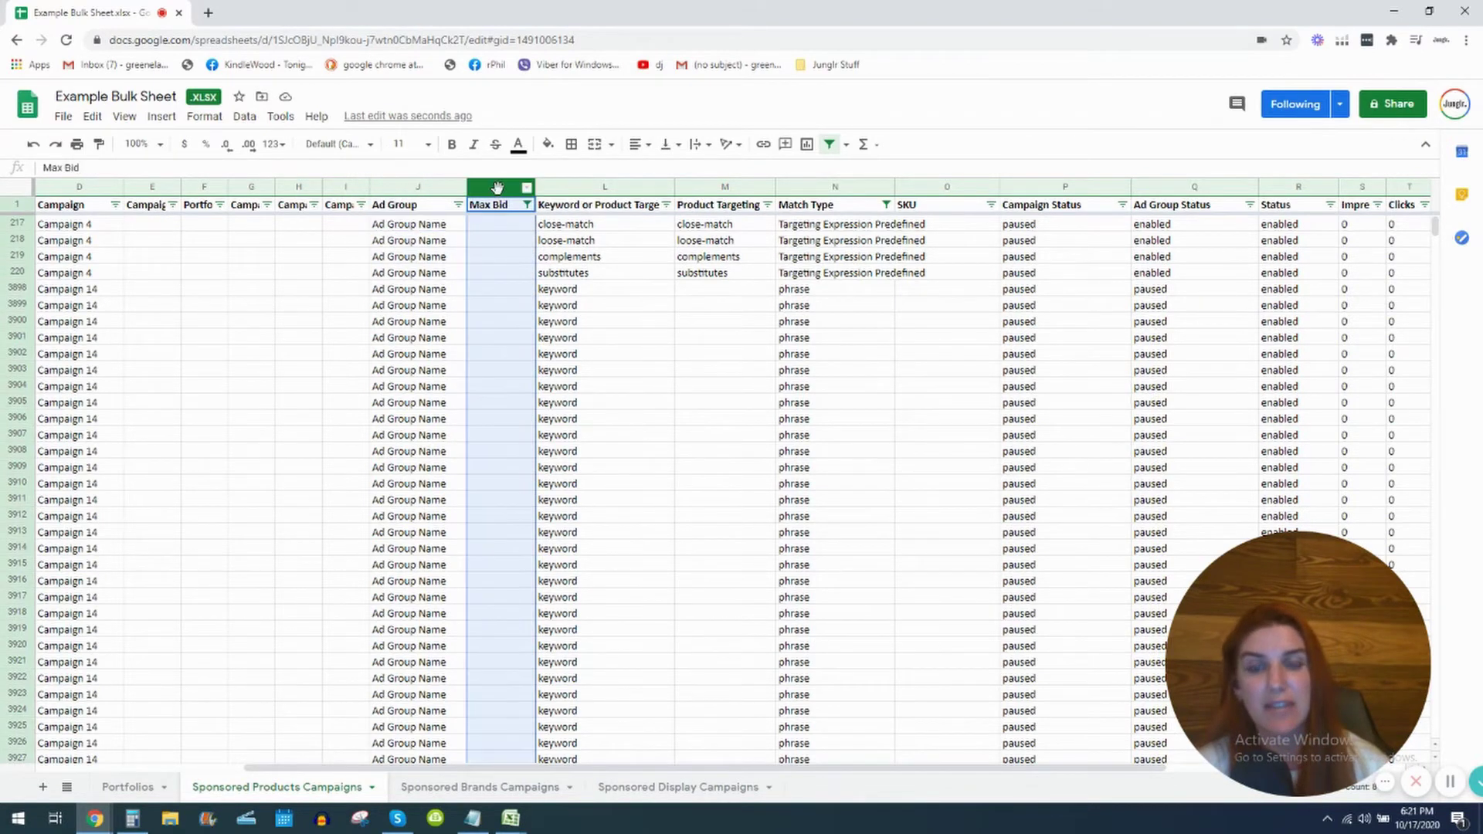
drag(779, 774, 533, 760)
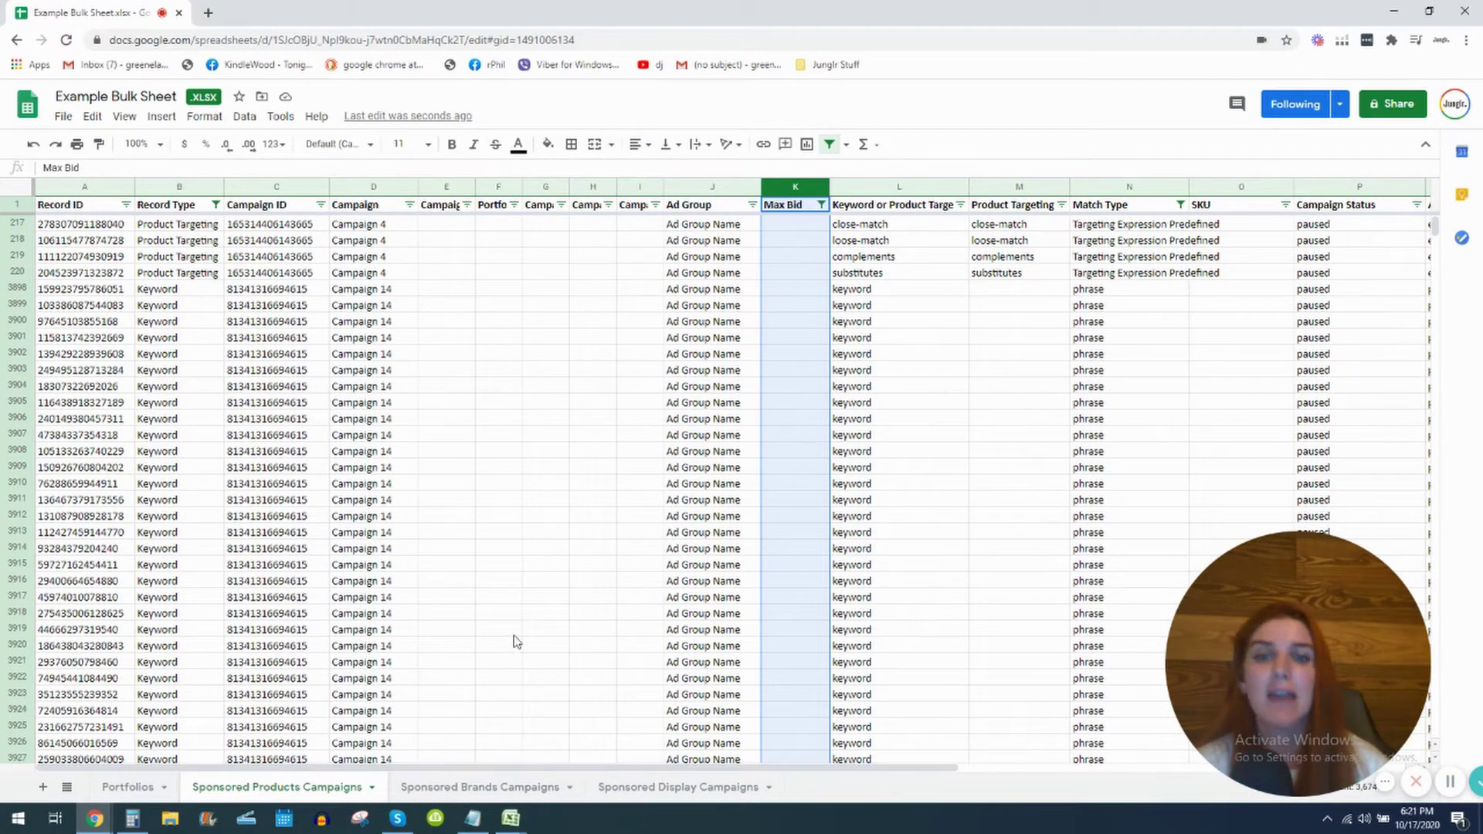
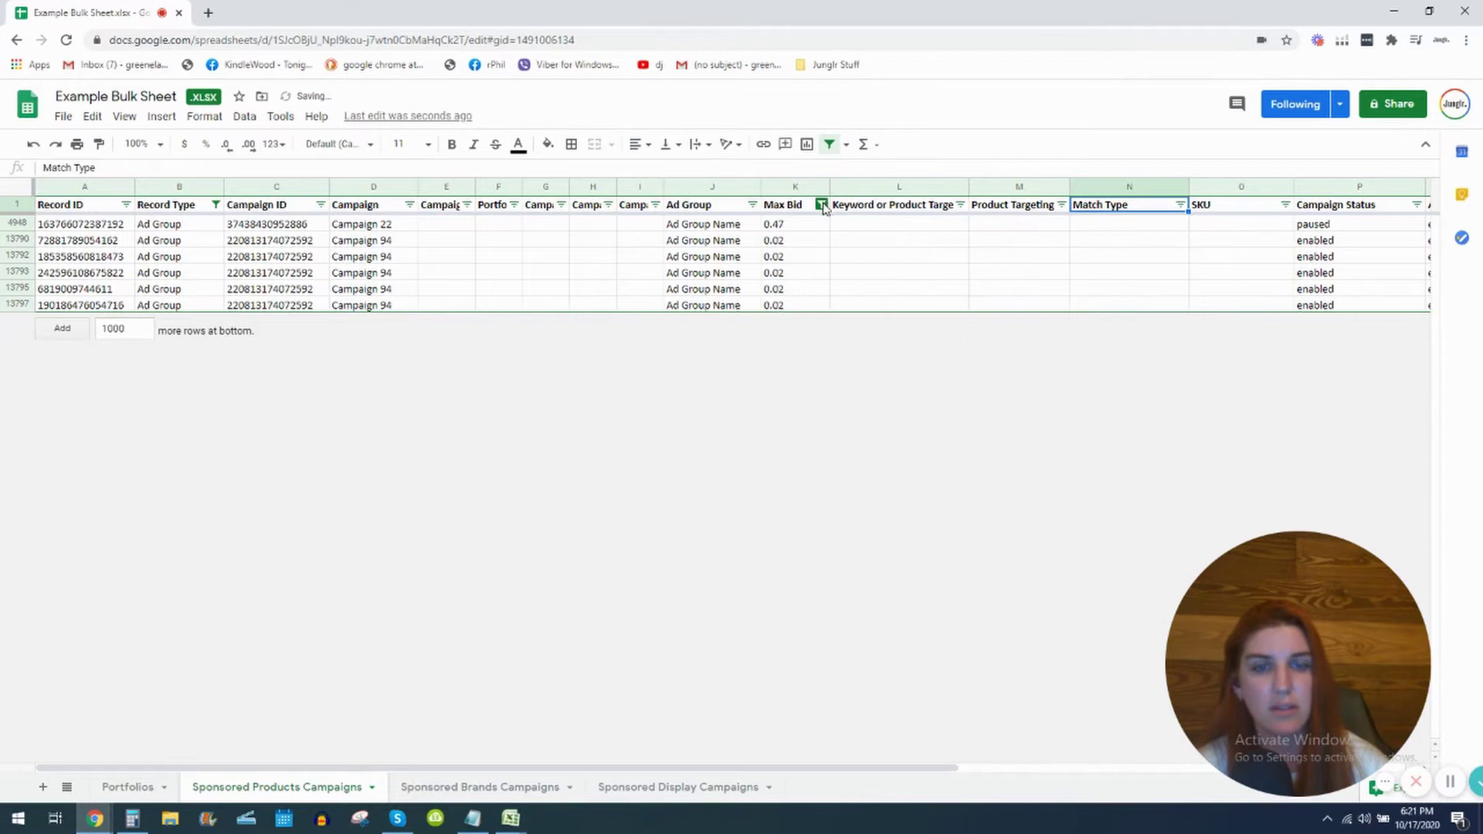
- Reset the Max Bid filter to include all values for the Ad Group records
click(822, 204)
click(632, 394)
click(788, 591)
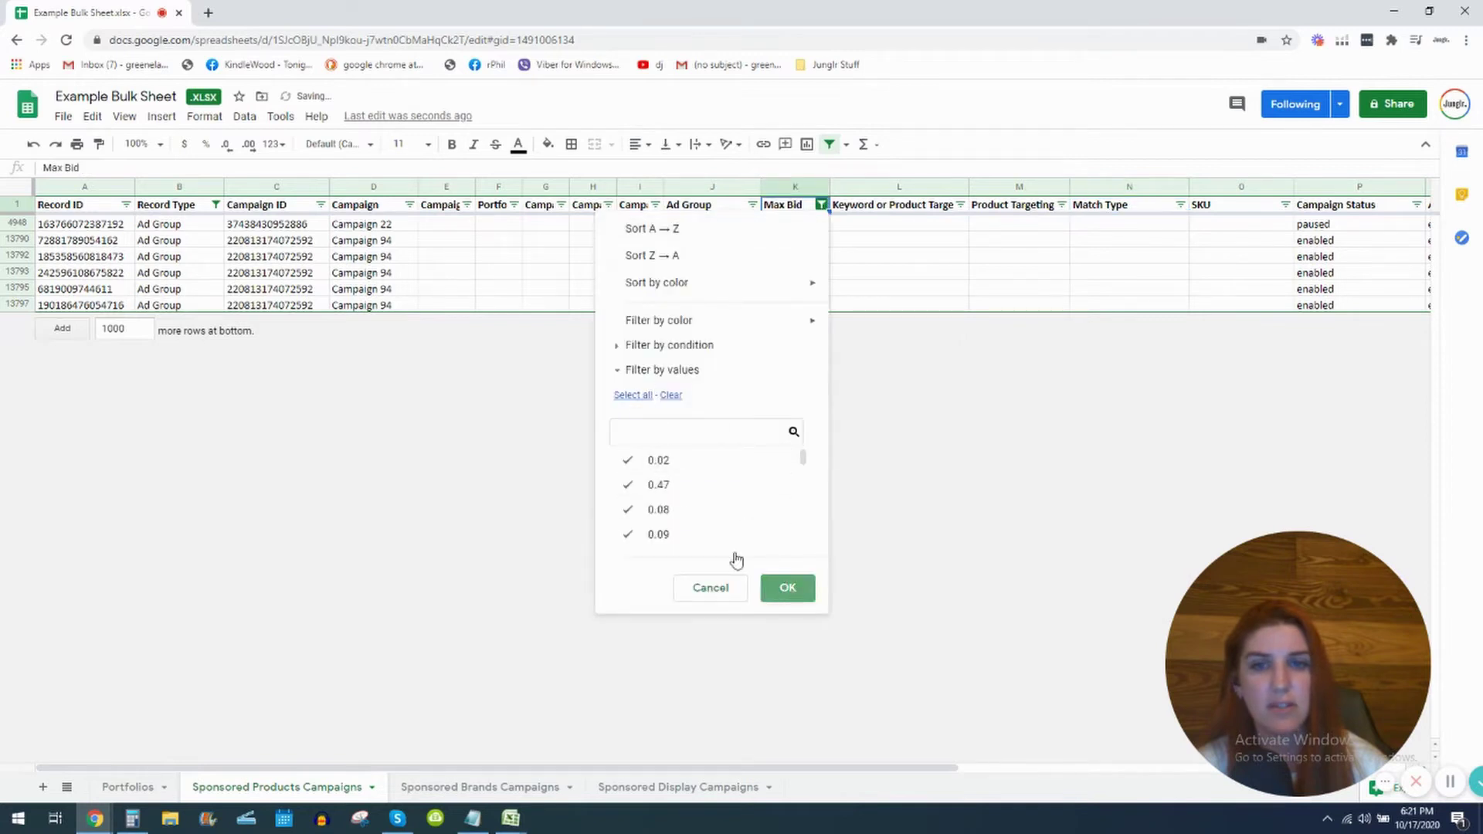
scroll(626, 409, up, 5)
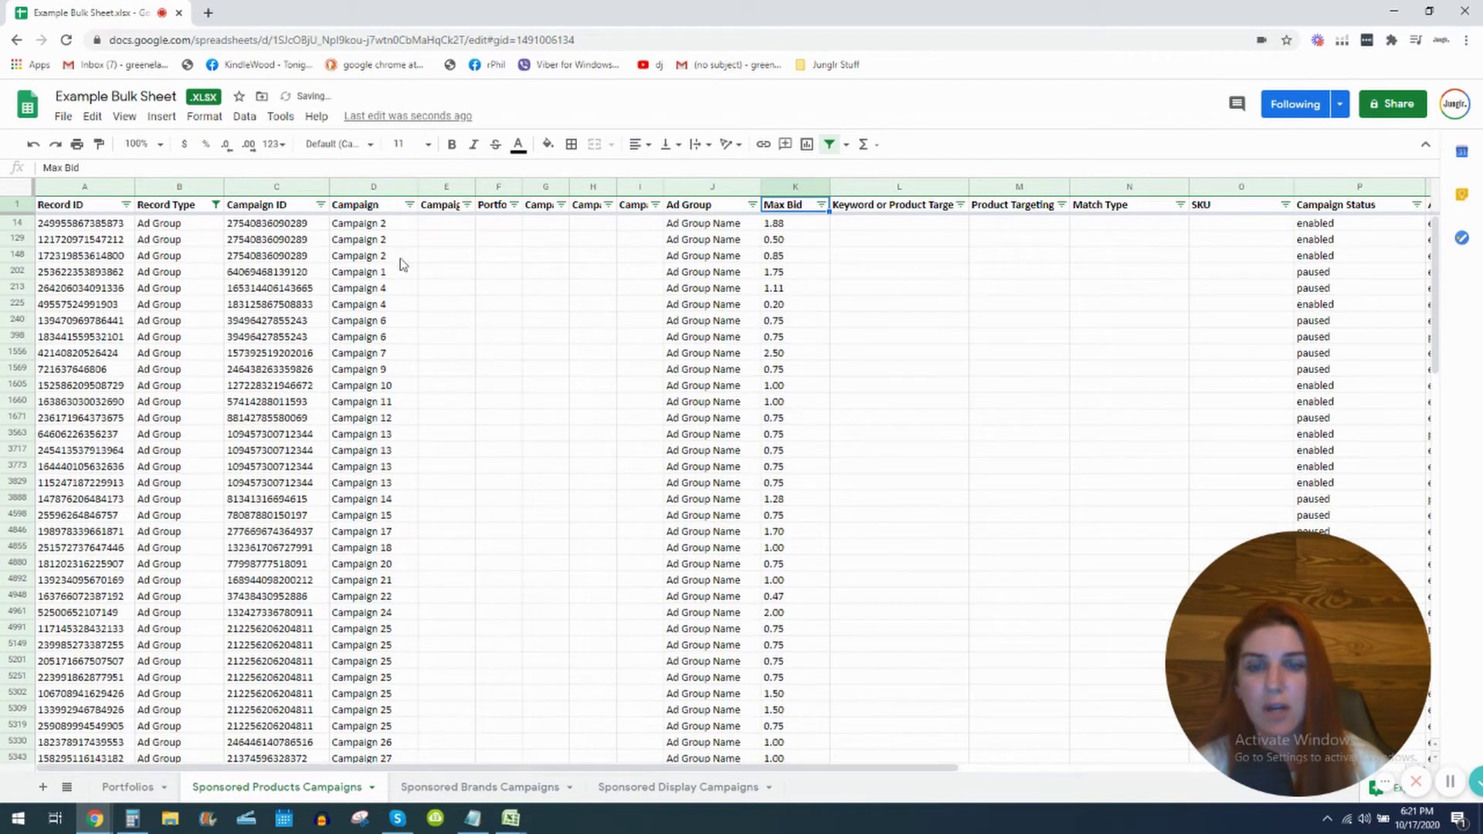
- Compare the ad group rows of Campaign 4 with their Max Bid values, and highlight the Ad Group column
drag(375, 308, 796, 326)
click(734, 323)
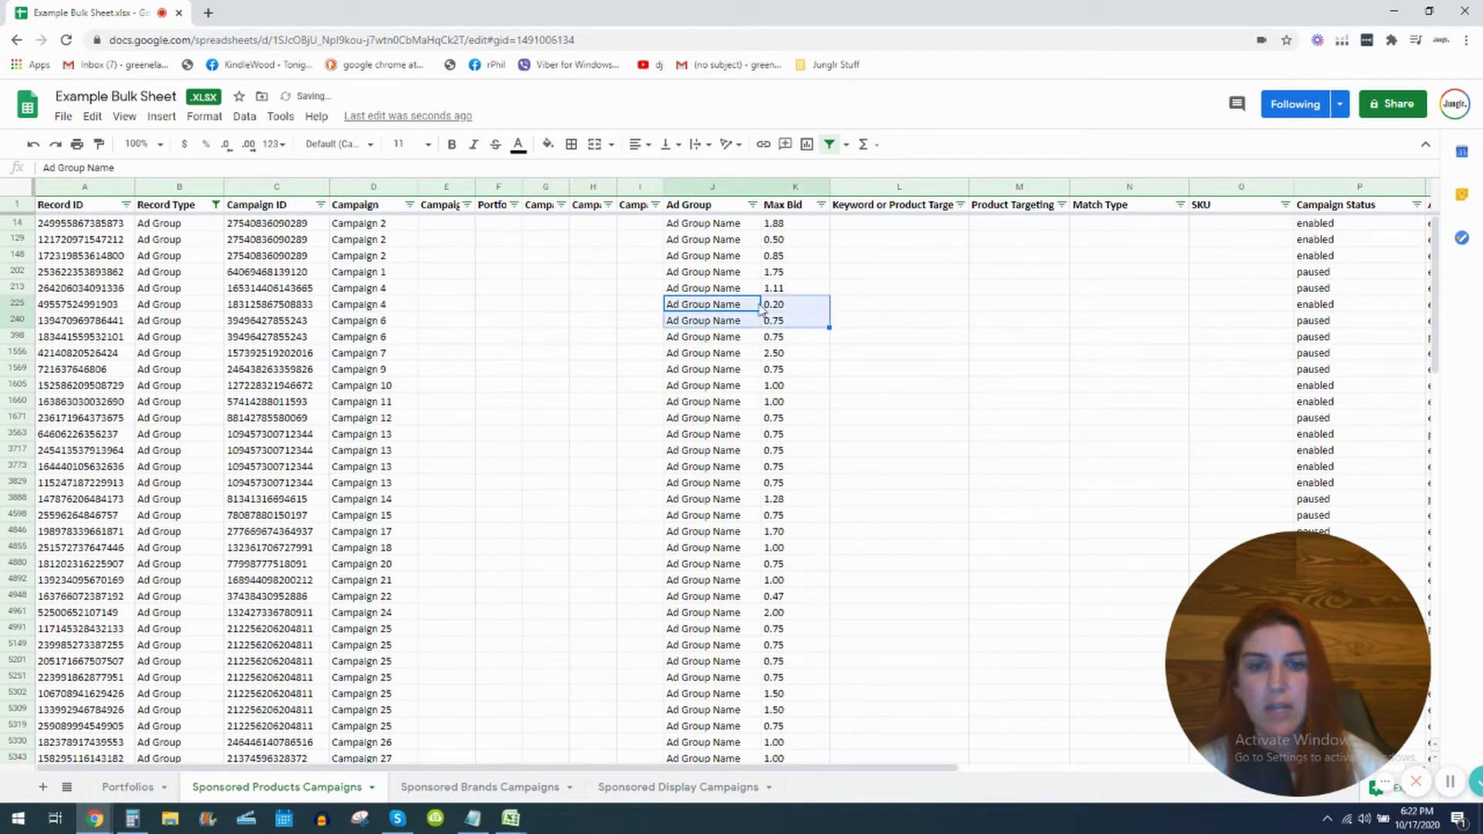
drag(383, 306, 798, 298)
click(798, 302)
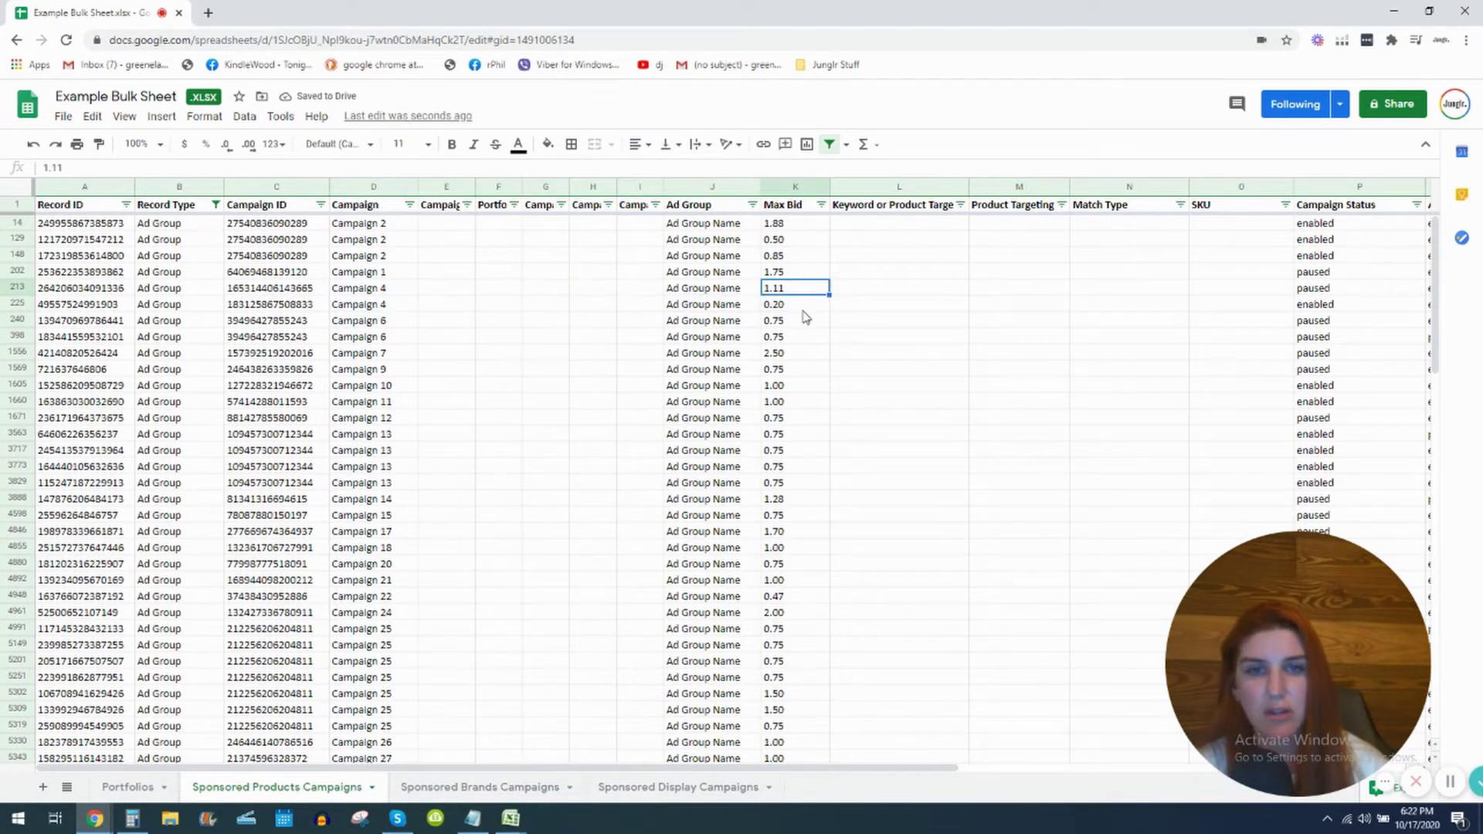
drag(345, 284, 807, 312)
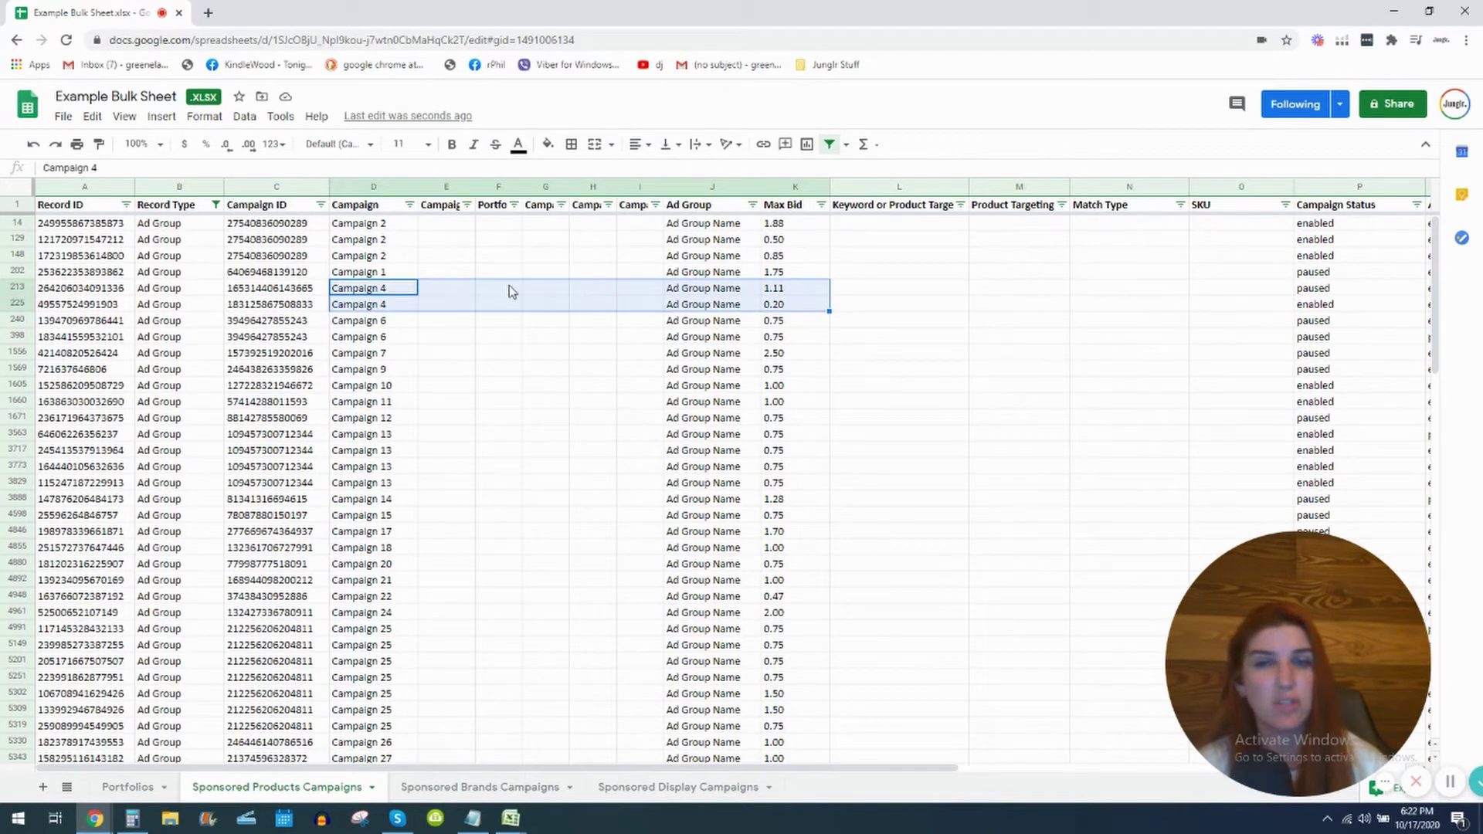
click(398, 291)
click(685, 315)
shift+click(717, 291)
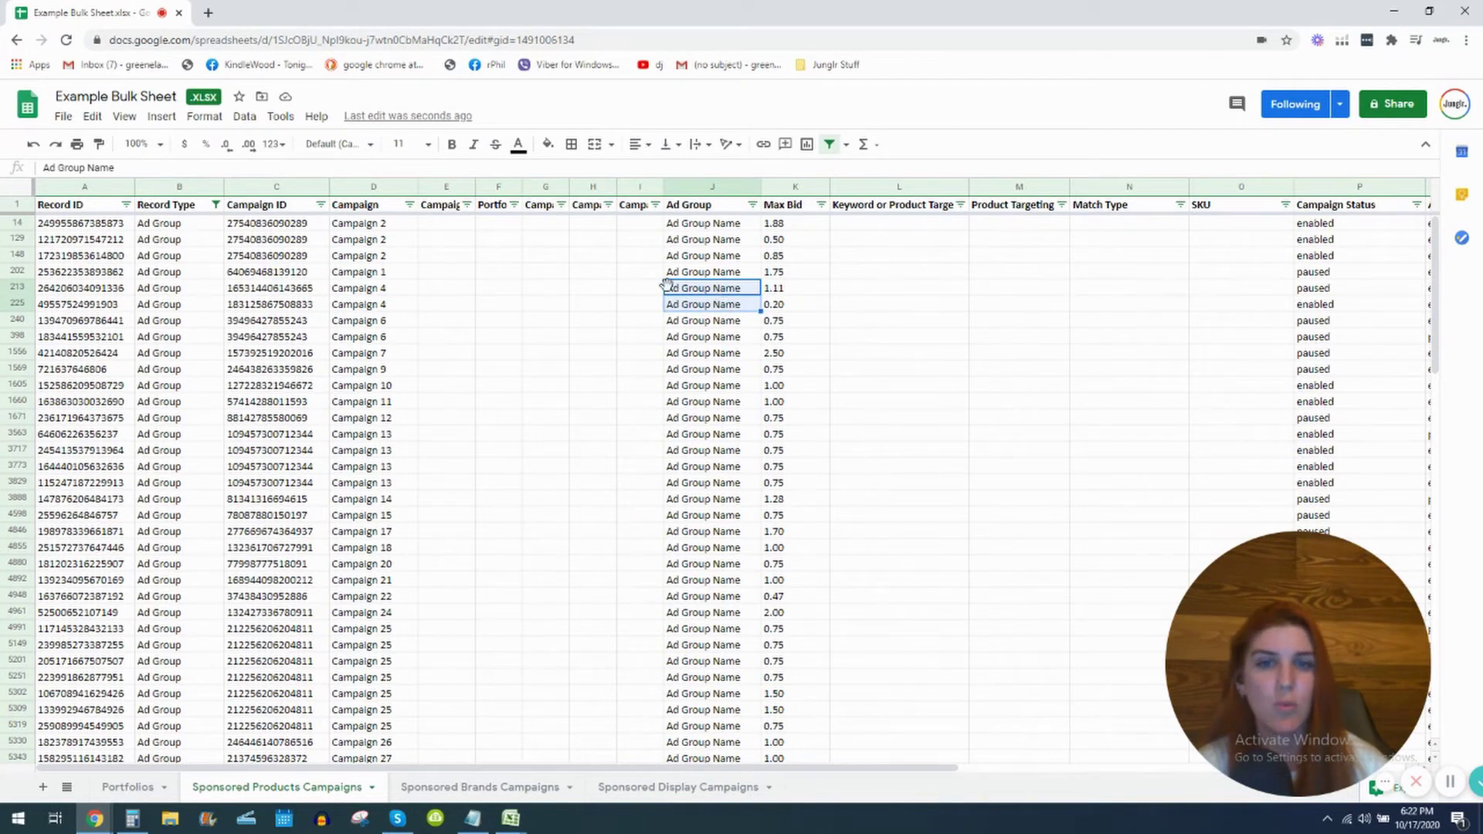
click(701, 187)
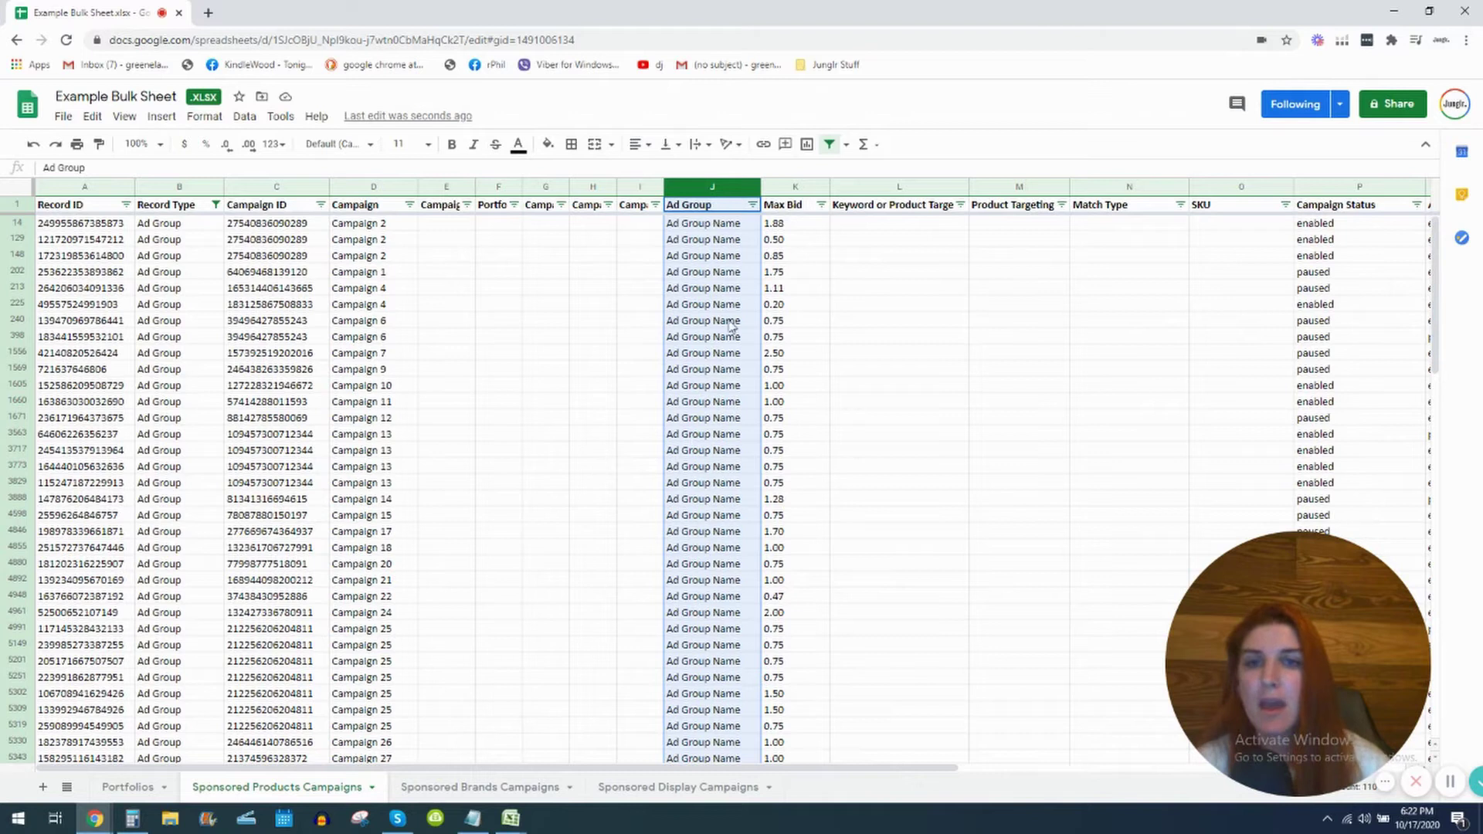
- Check the Max Bid of the enabled Campaign 4 ad group by highlighting its row from Campaign through Max Bid
click(369, 307)
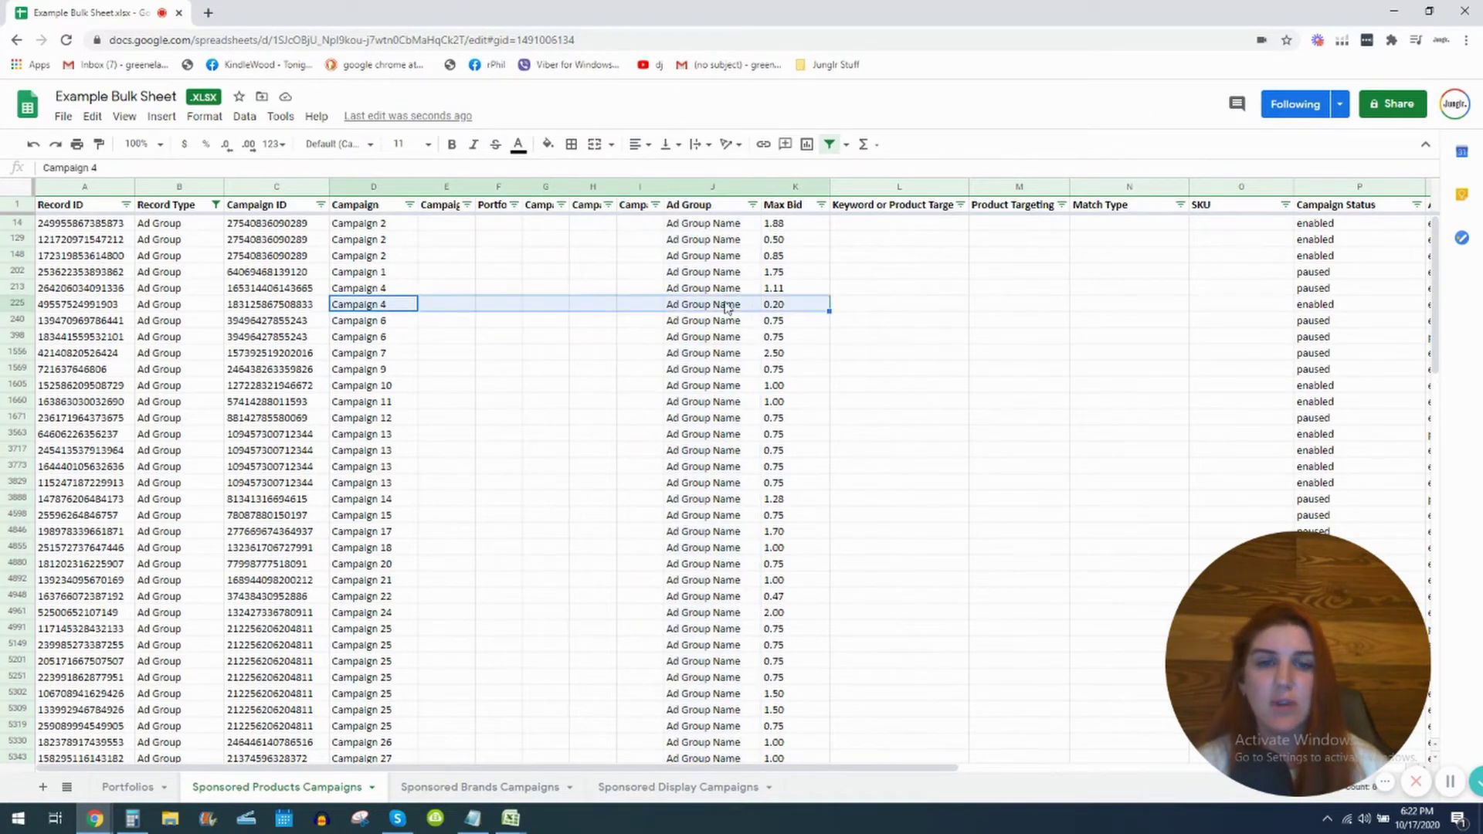
click(753, 305)
click(790, 309)
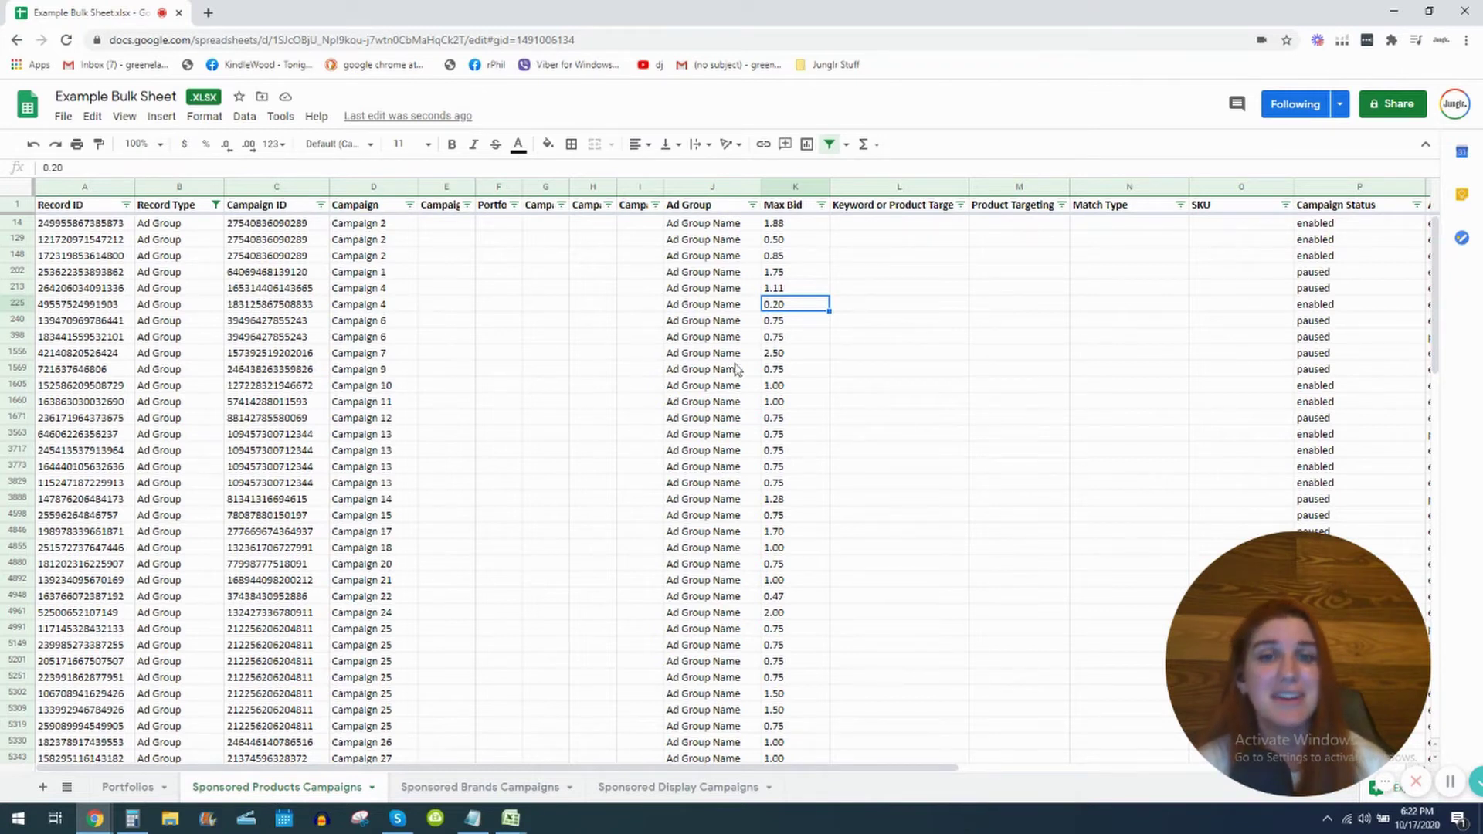
- Reset the Record Type filter to include all values so every record type is listed
click(216, 204)
click(261, 396)
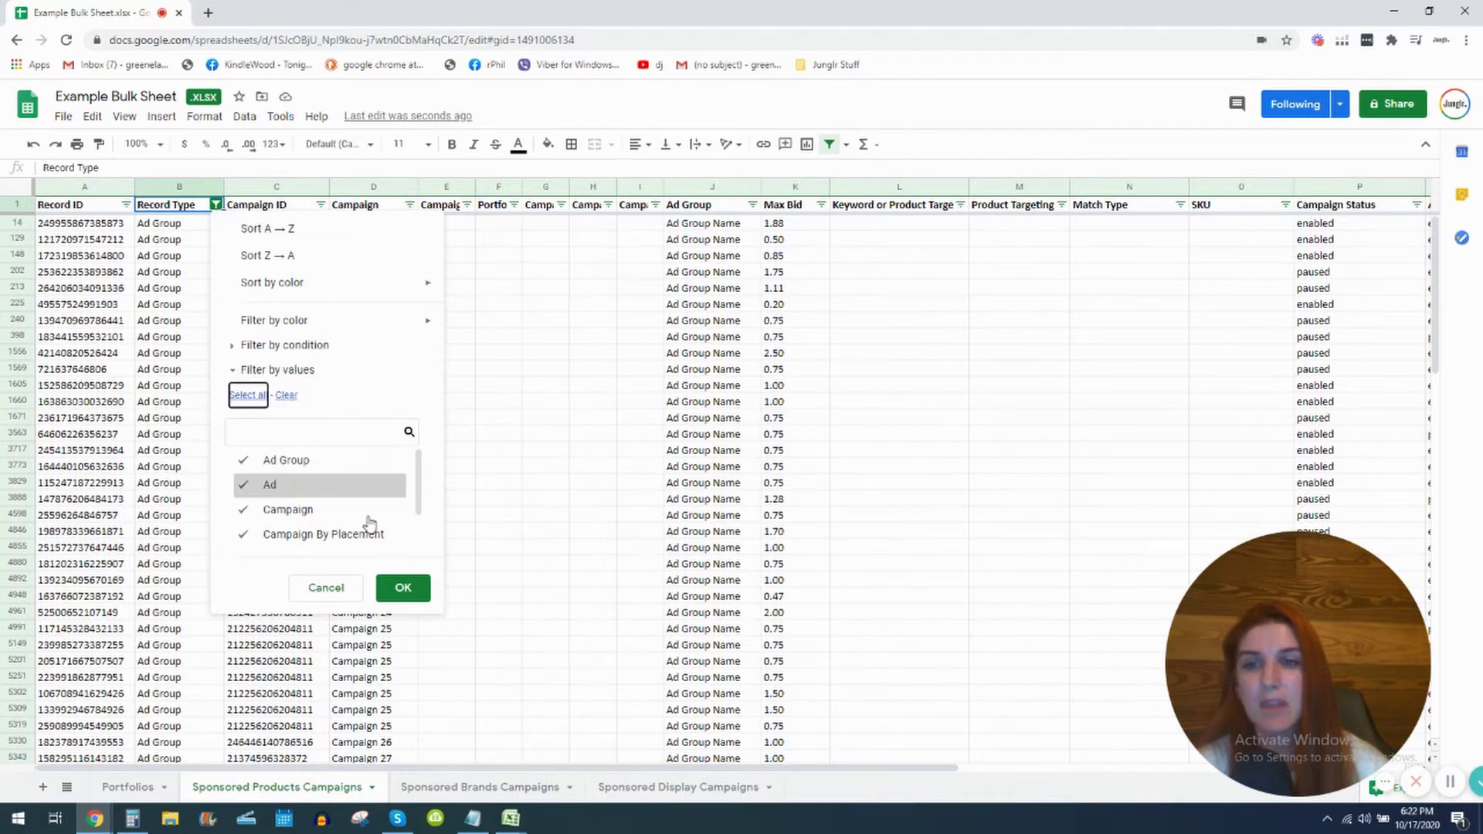
click(402, 588)
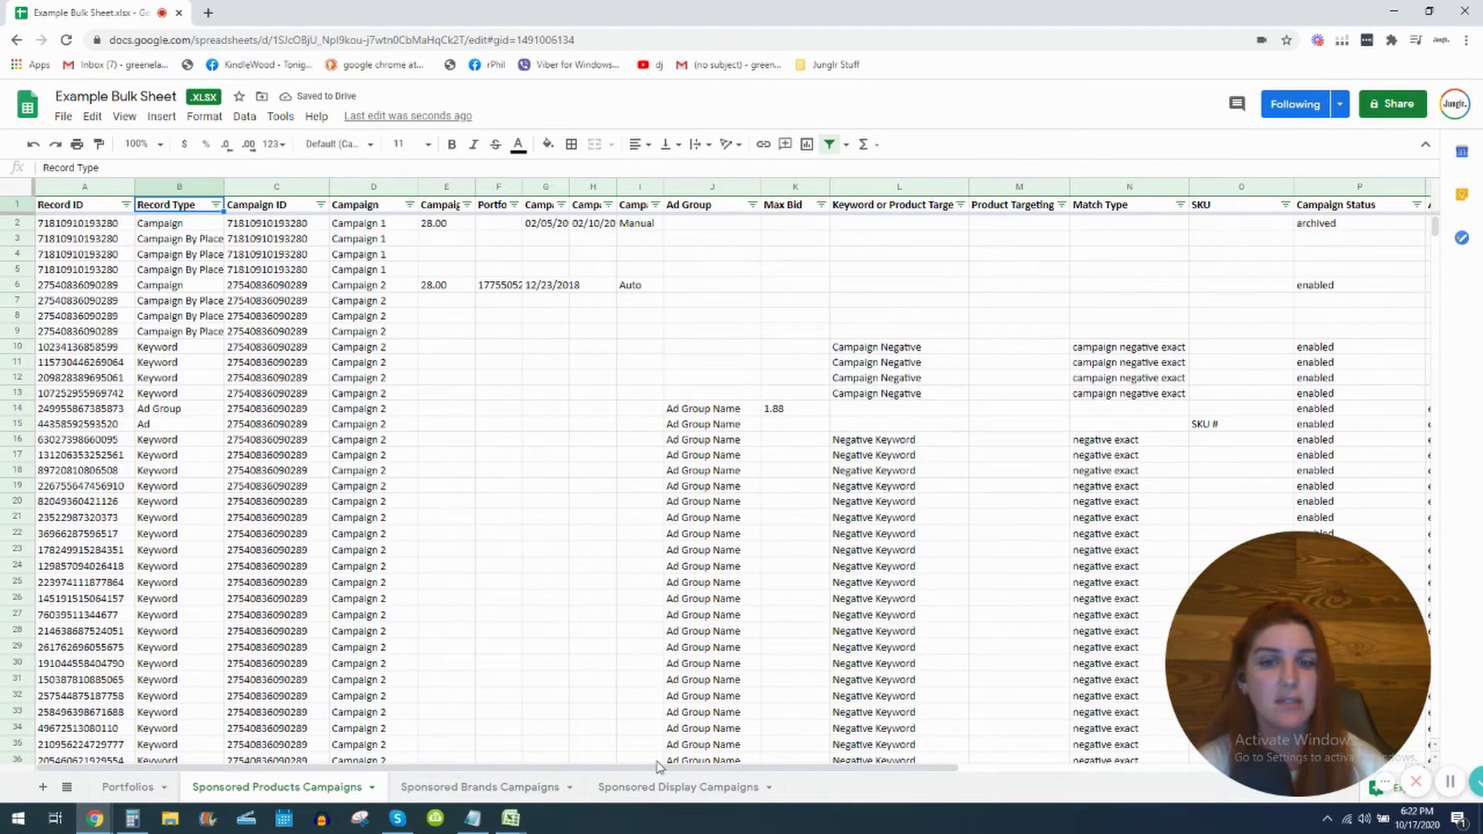
- Insert one blank column to the right of Max Bid and widen it slightly
drag(657, 769, 822, 773)
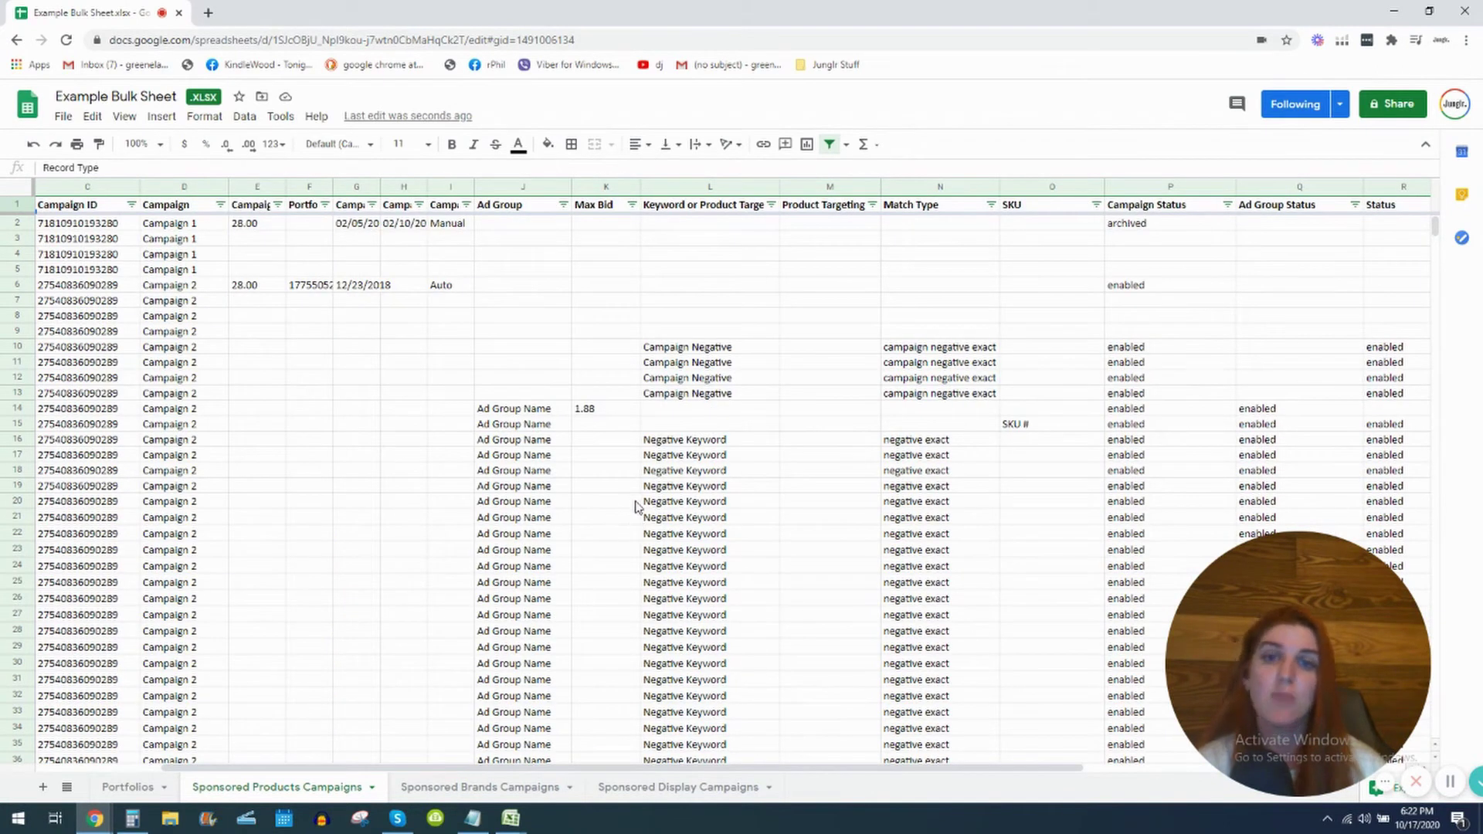
drag(177, 232, 758, 239)
click(761, 228)
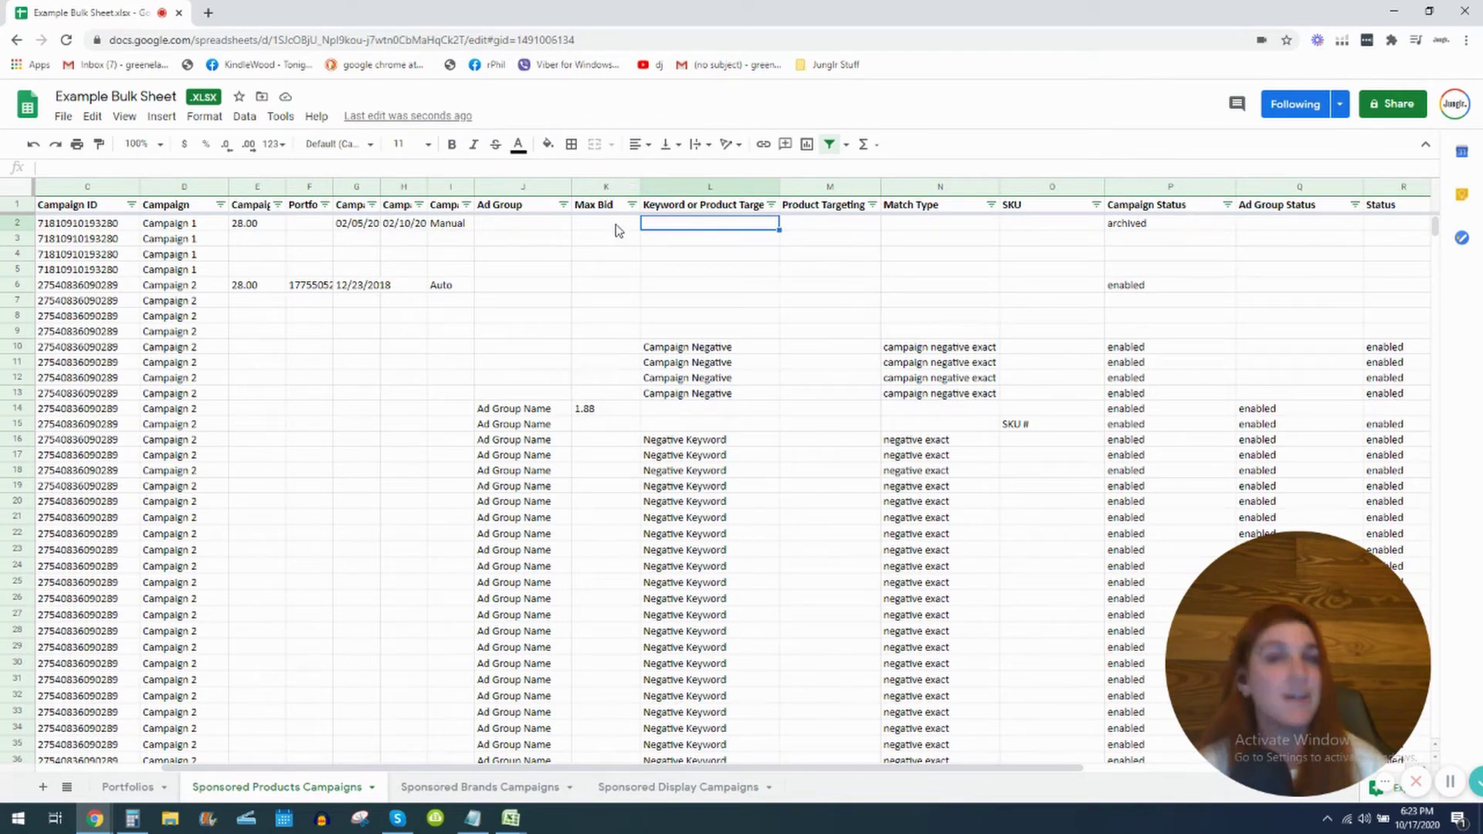
click(603, 187)
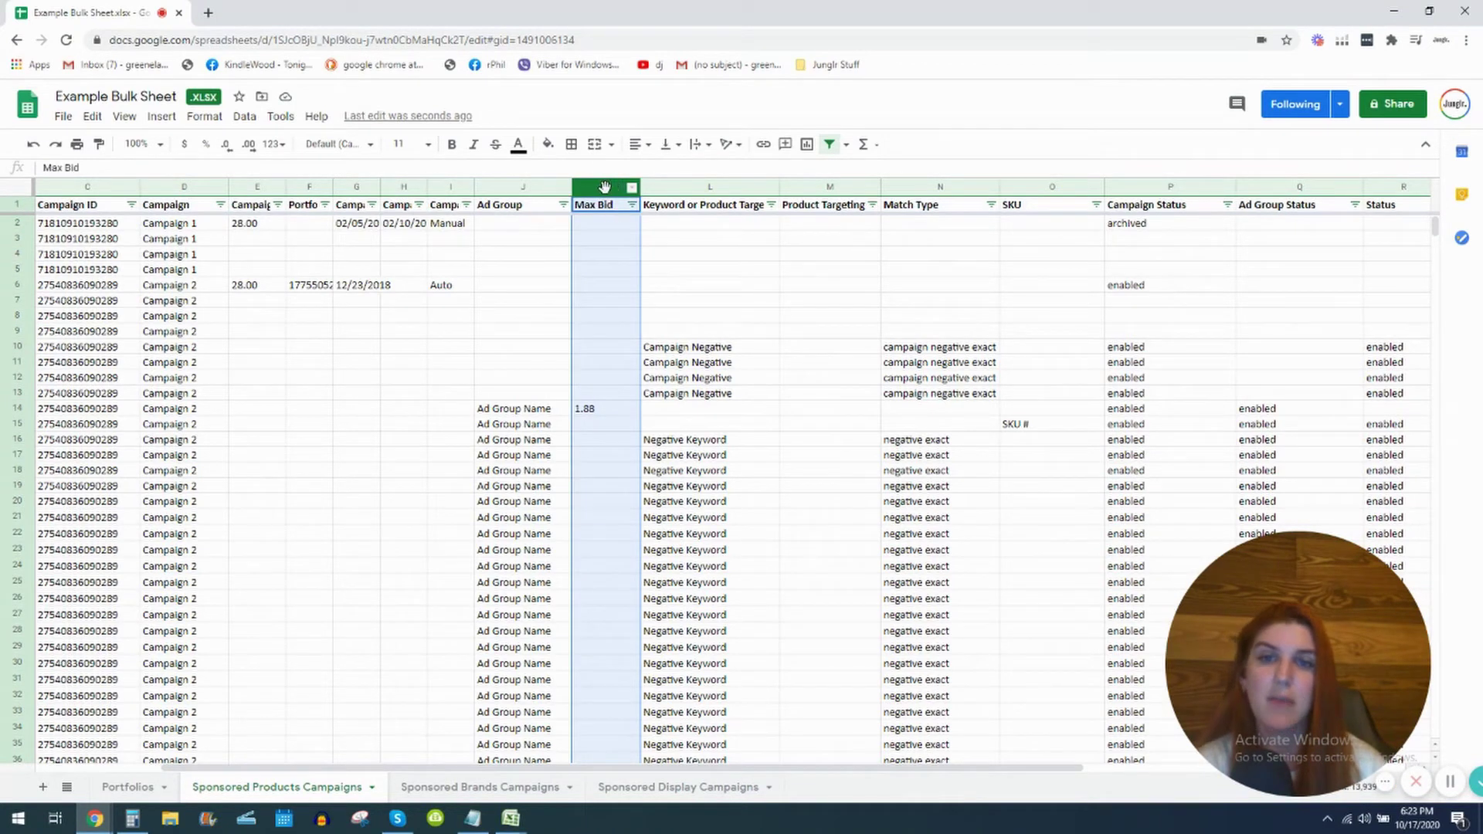
right_click(605, 187)
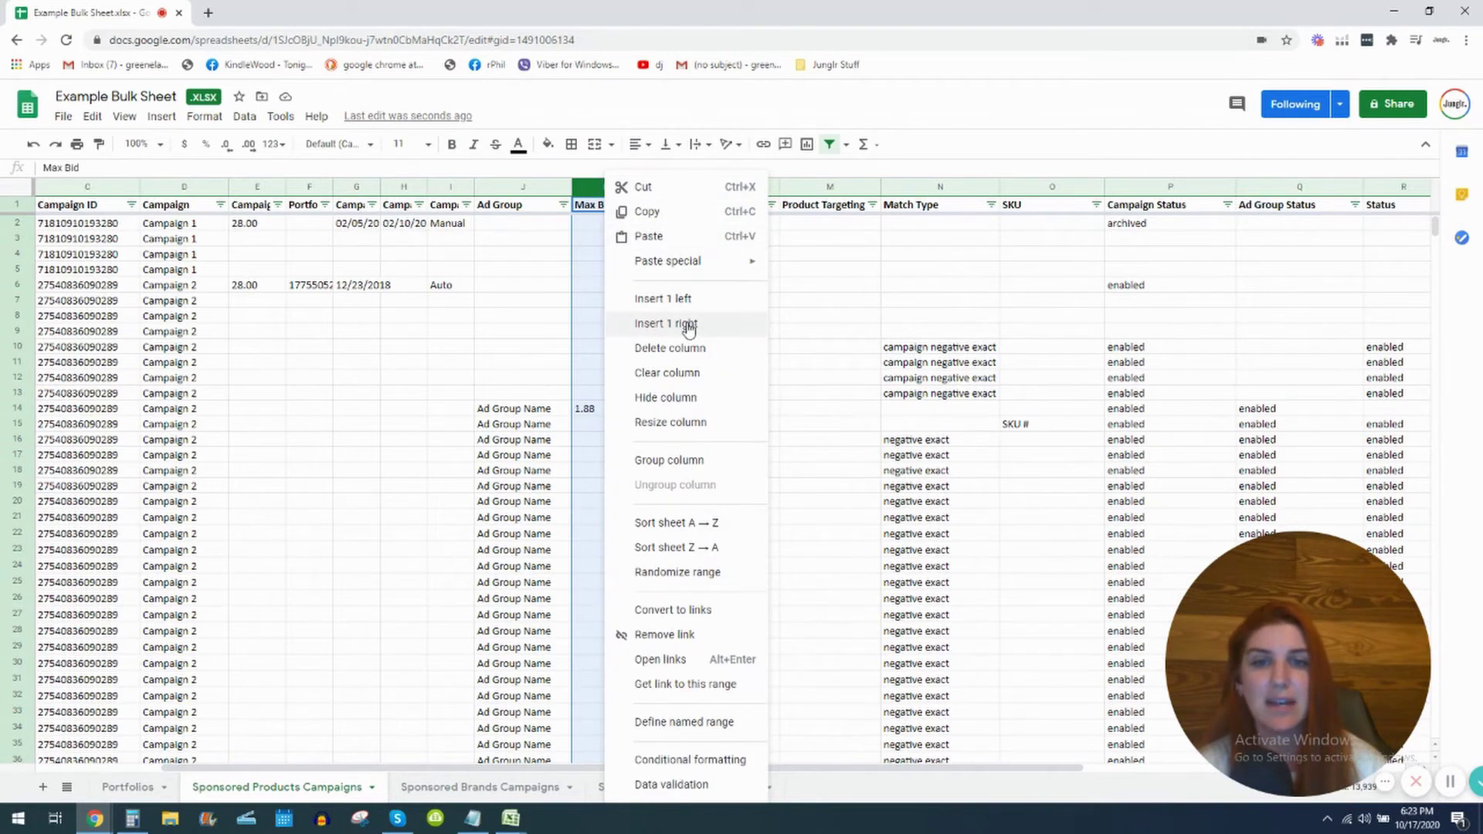
key(Return)
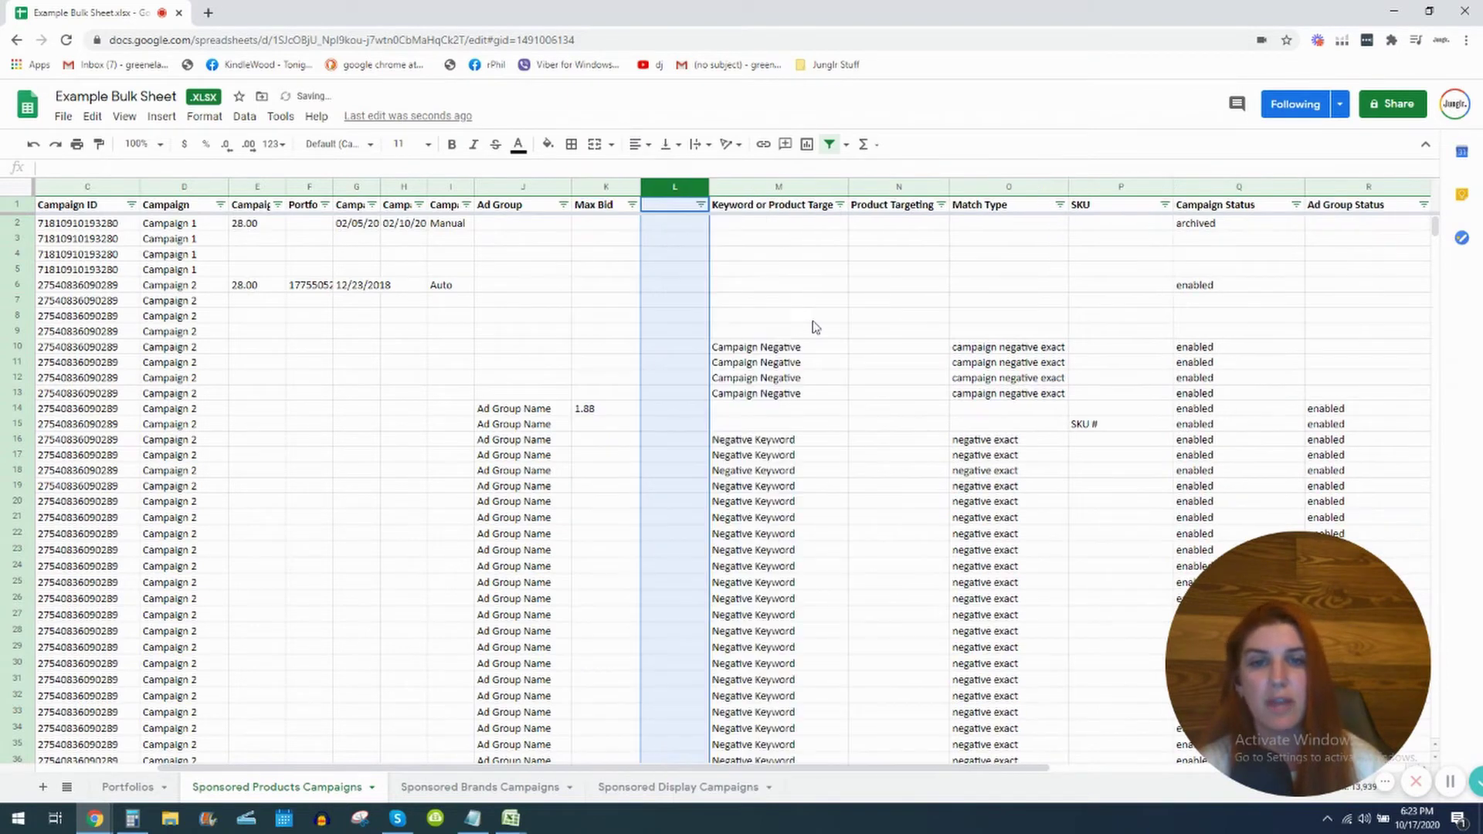
click(674, 224)
drag(700, 189, 705, 189)
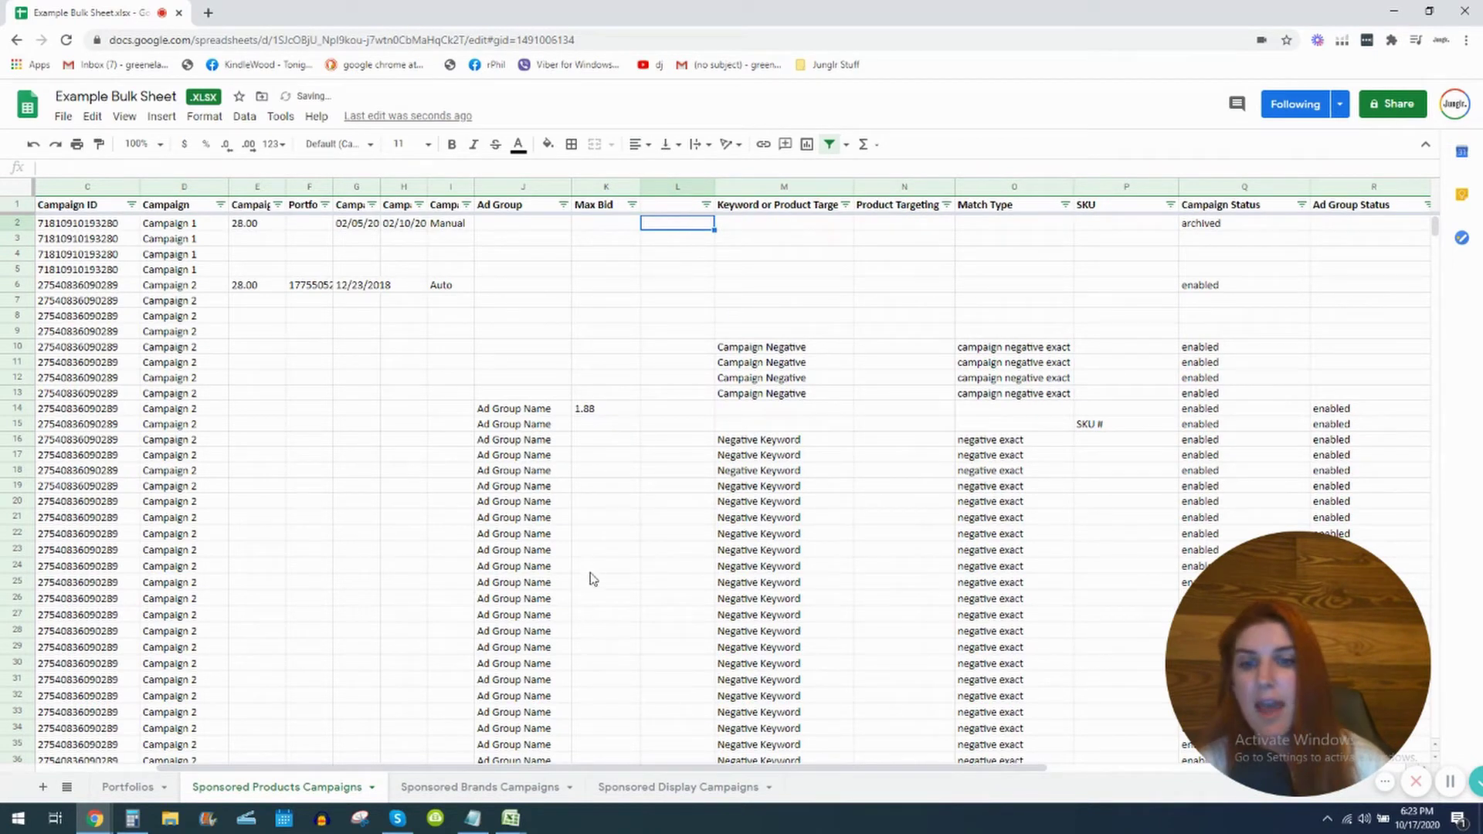
- Copy the complete iferror/ifs/index-match bid formula from the Notepad note and enter it in cell L2 of the blank column beside Max Bid
click(474, 819)
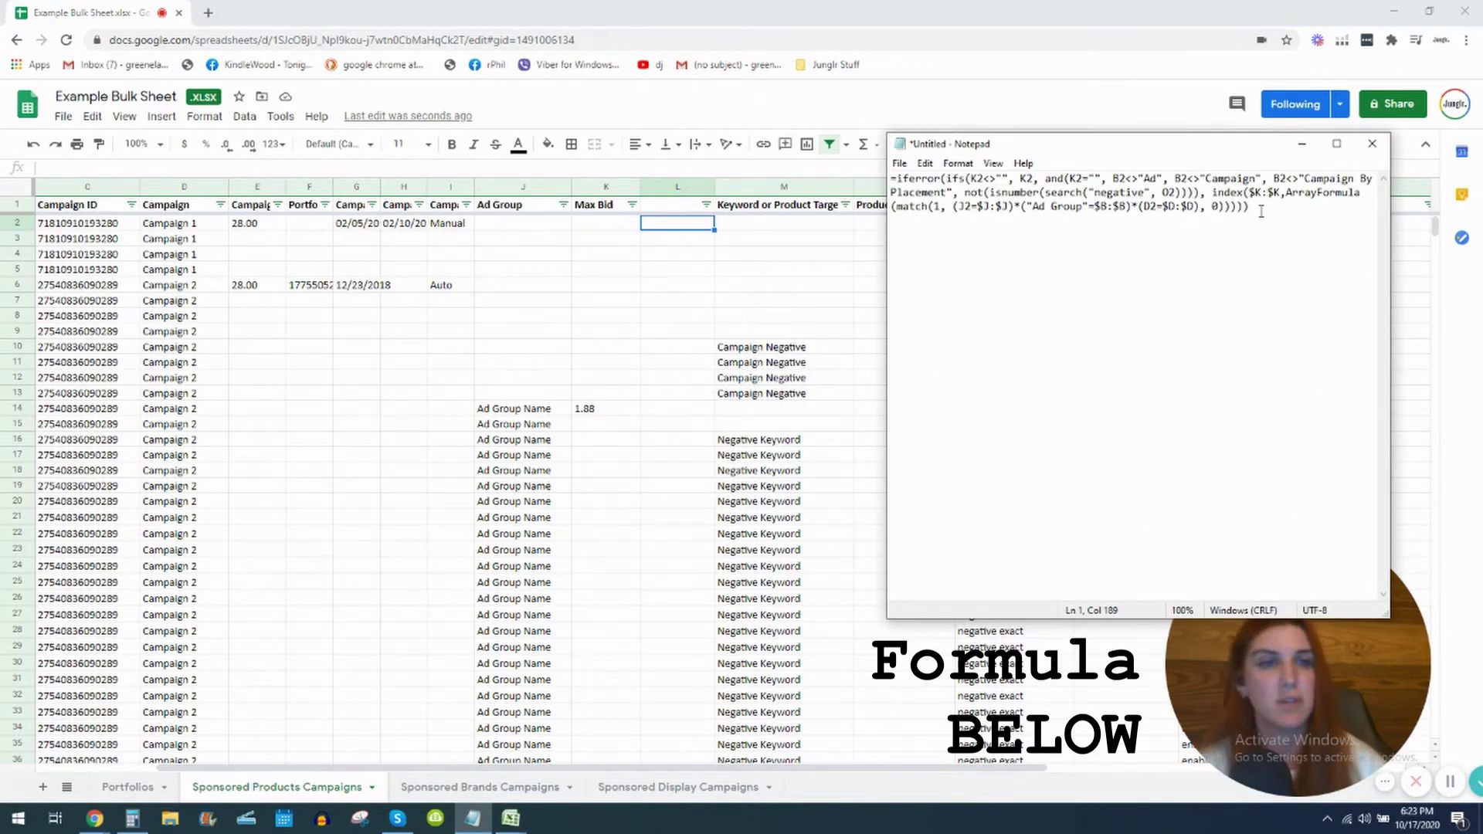
drag(1254, 208, 896, 178)
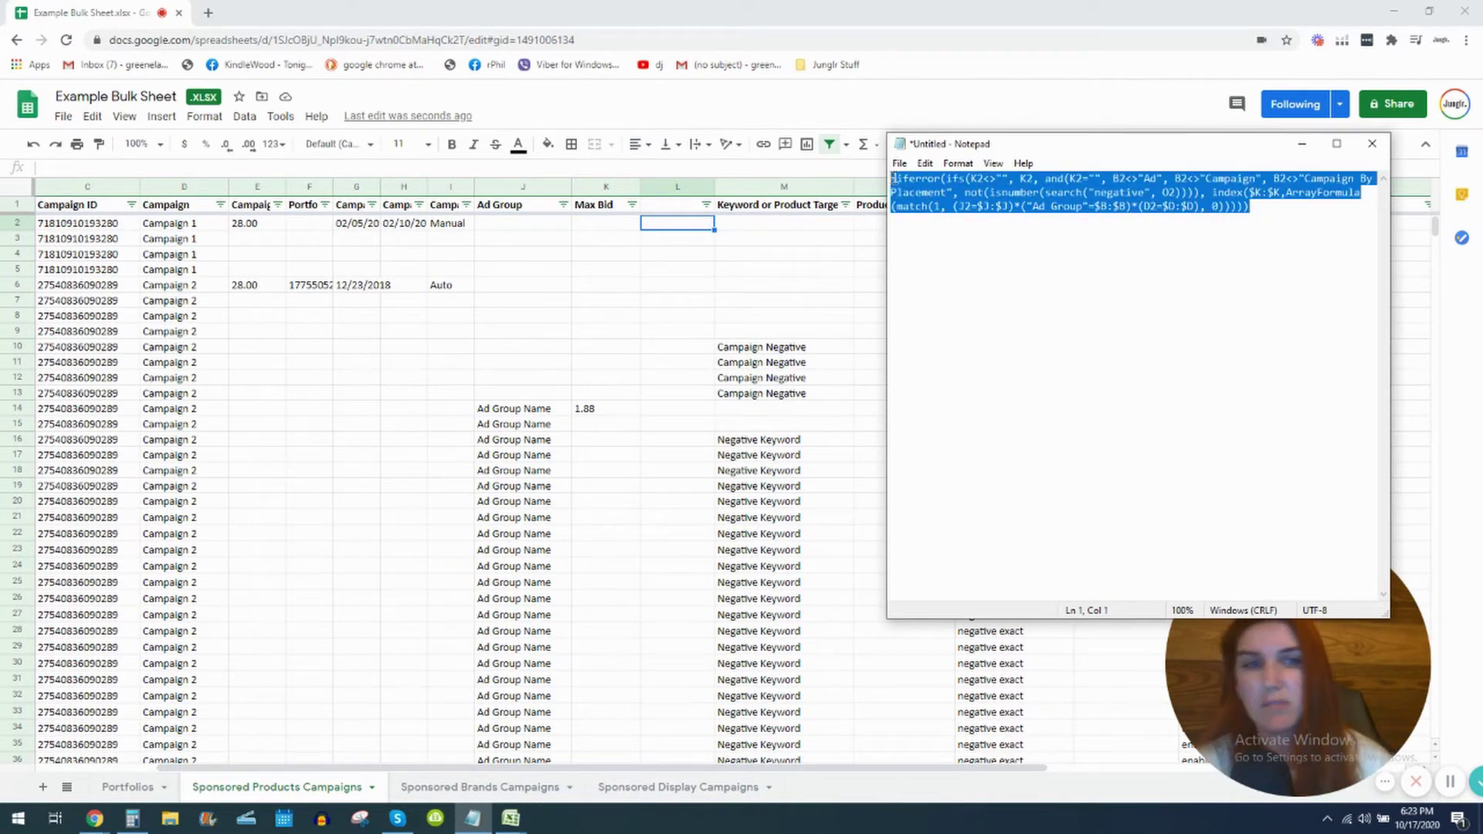
click(1302, 144)
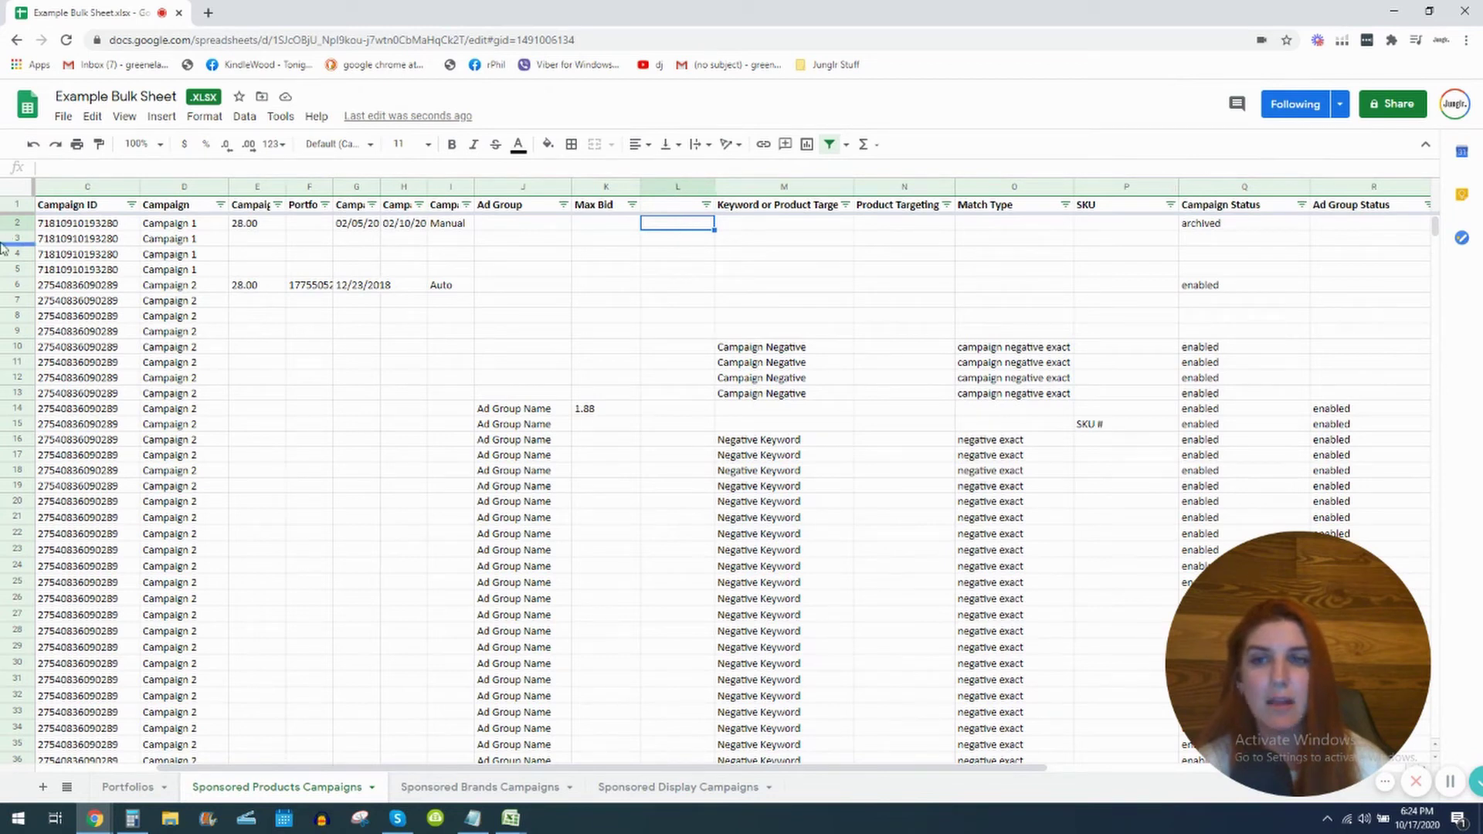
double_click(669, 224)
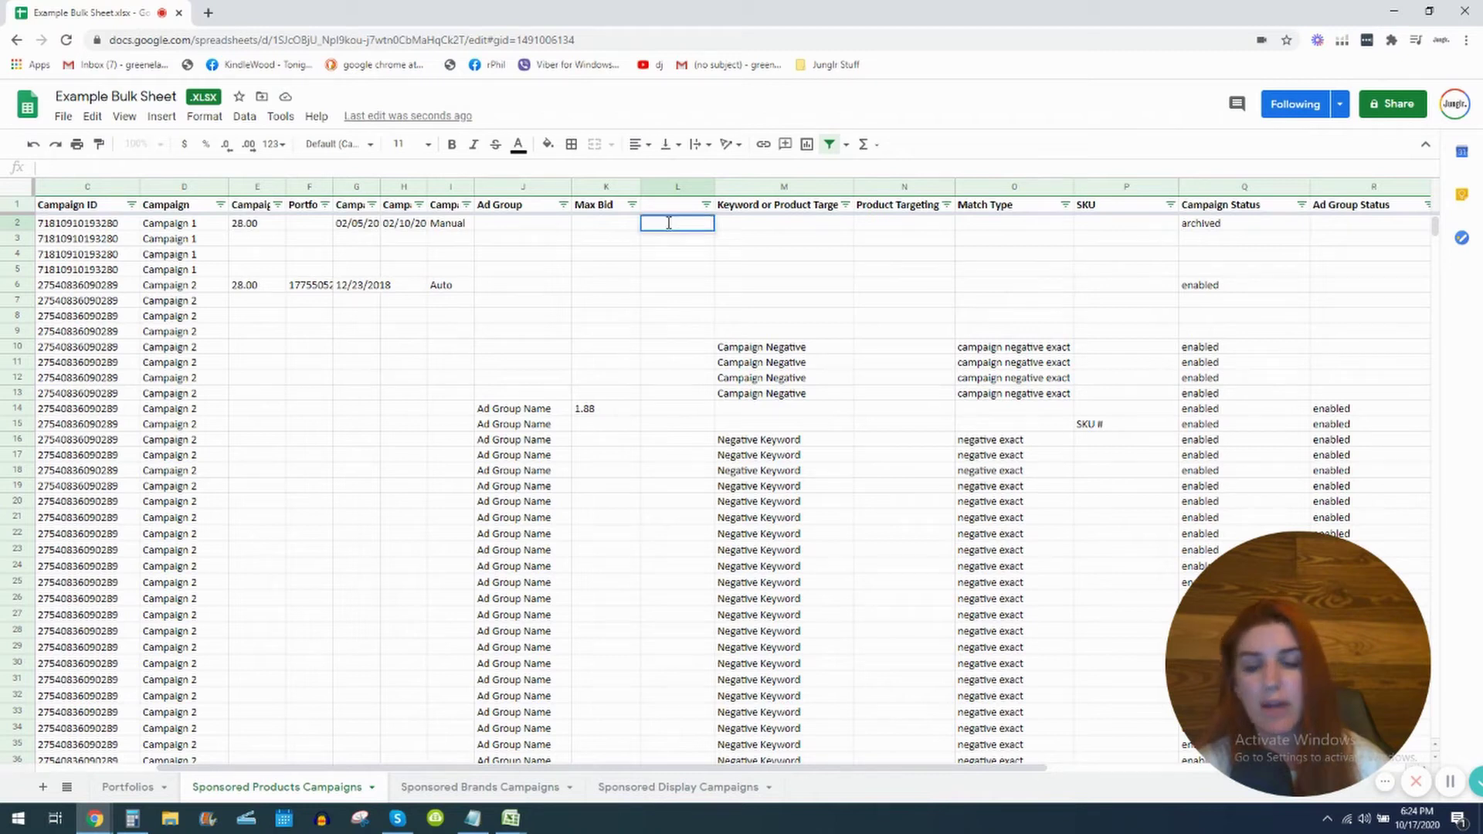
text(=iferror(ifs(K2<>"", K2, and(K2="", B2<>"Ad", B2<>"Campaign", B2<>"Campaign By Placement", not(isnumber(search("negative", O2)))), index($K:$K,ArrayFormula(match(1, (J2=$J:$J)*("Ad Group"=$B:$B)*(D2=$D:$D), 0))))))
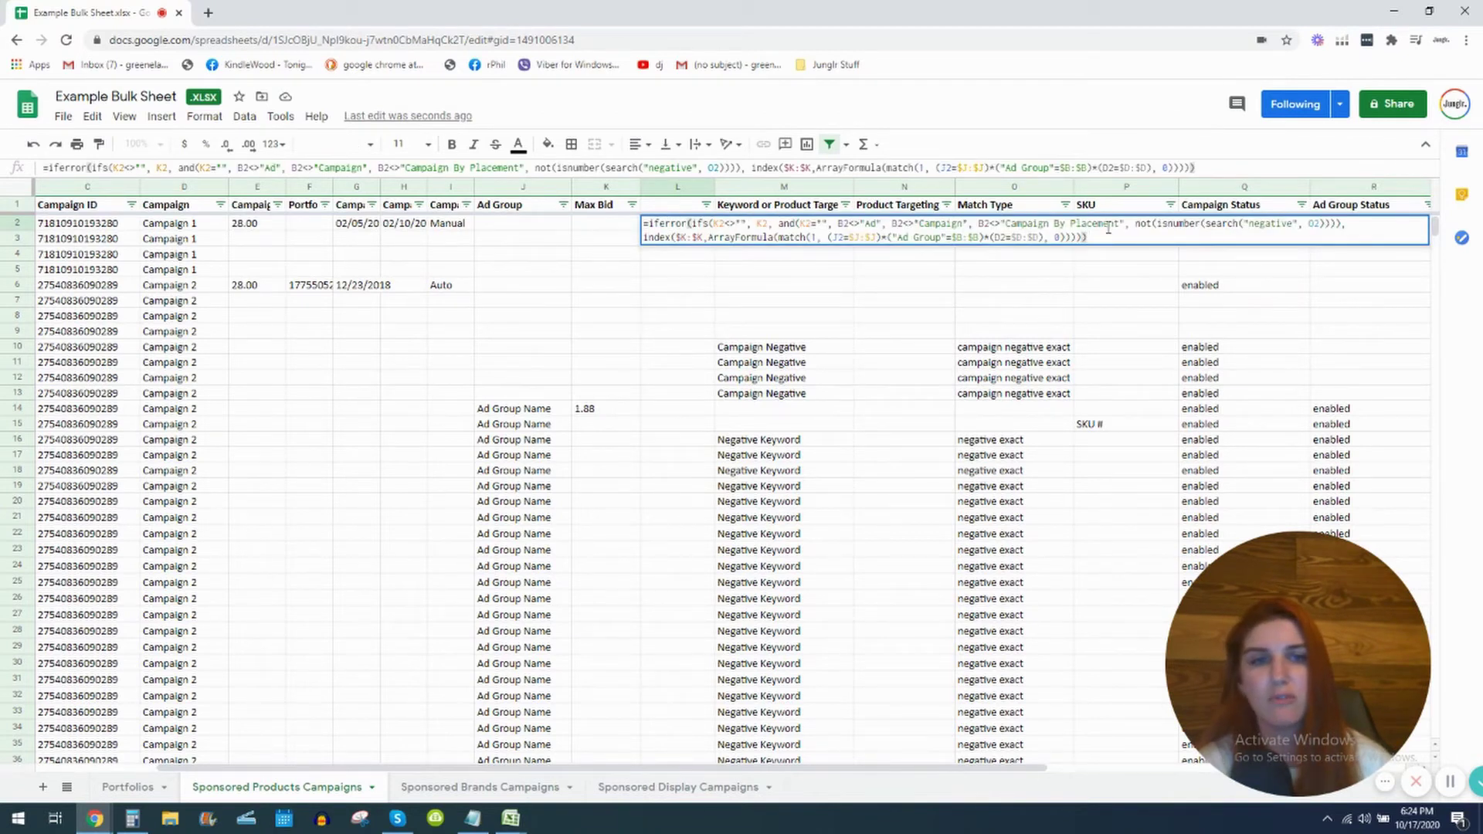
key(Return)
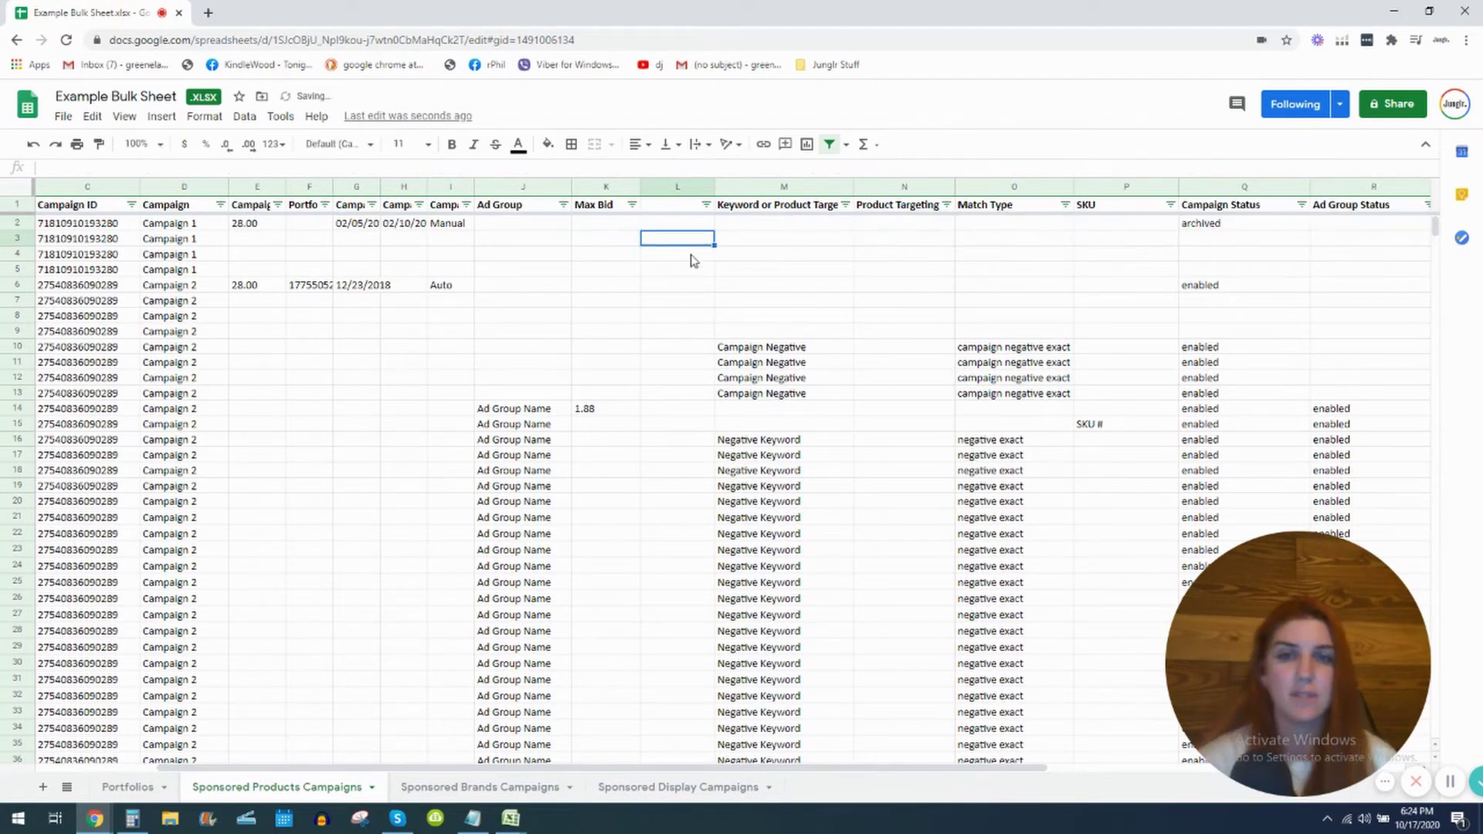
- Review the formula in L2 and check that its references match the Match Type column and the new column's position
click(678, 225)
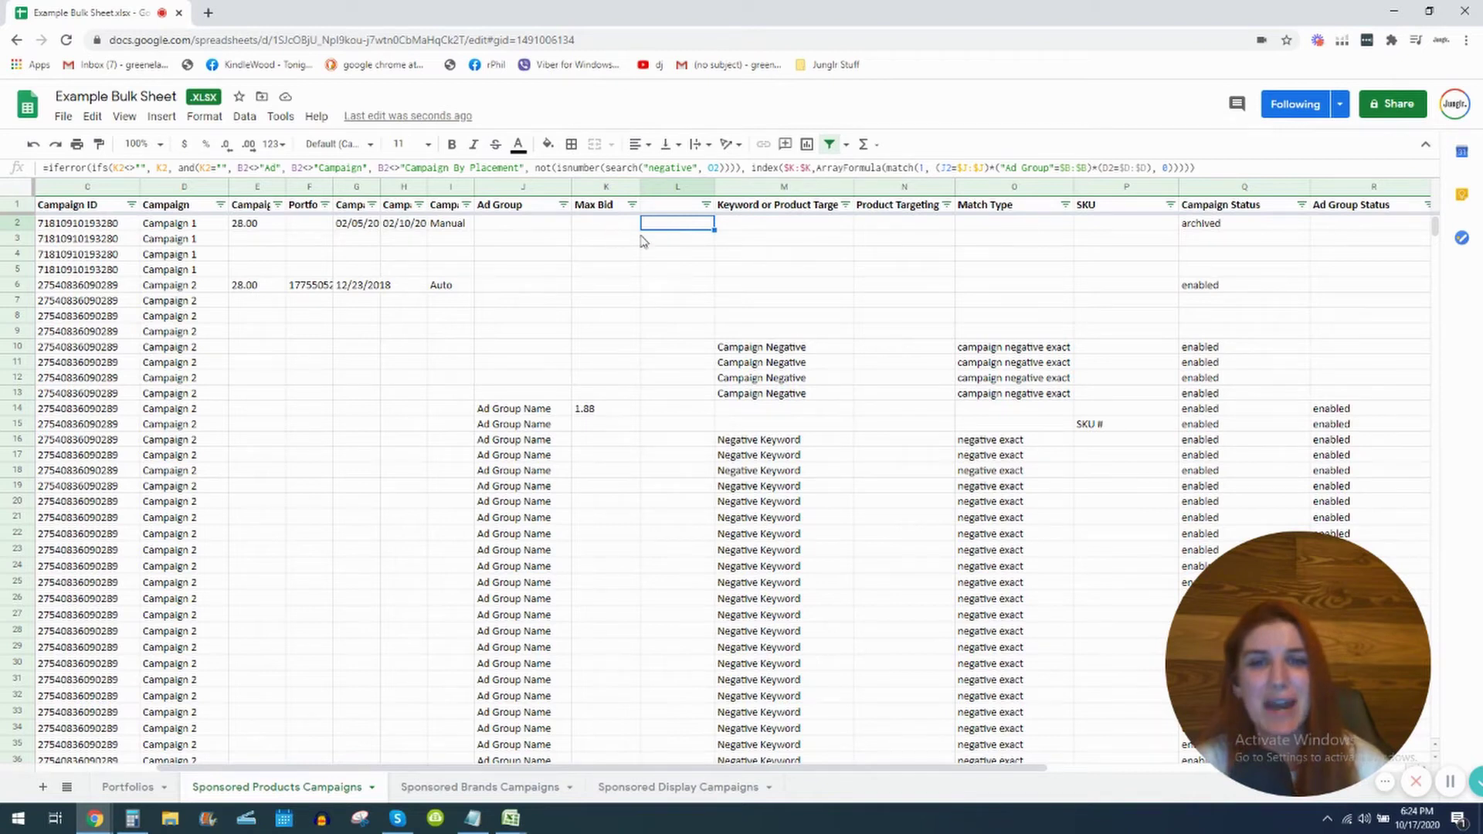
double_click(687, 228)
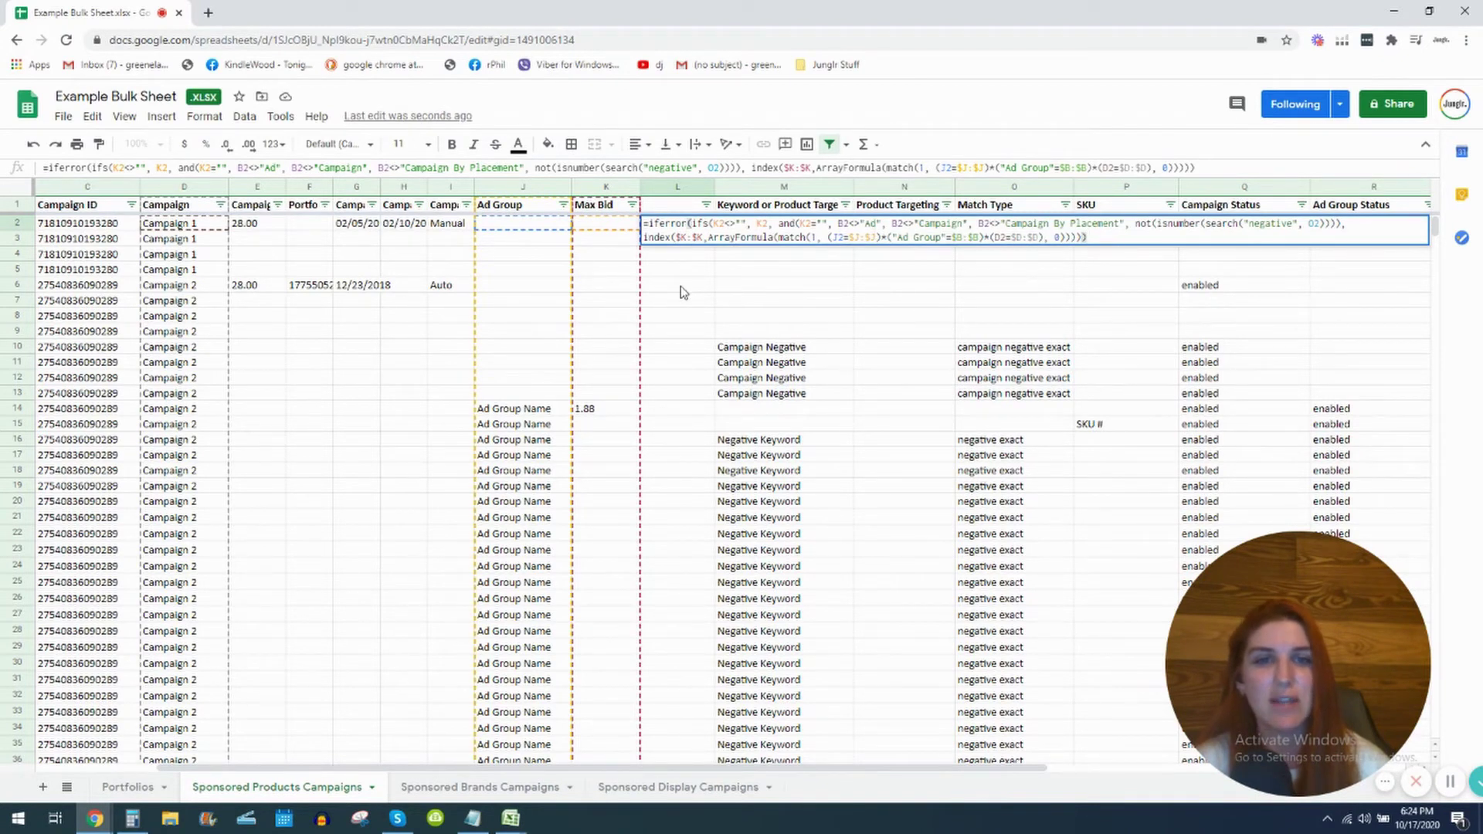
key(Return)
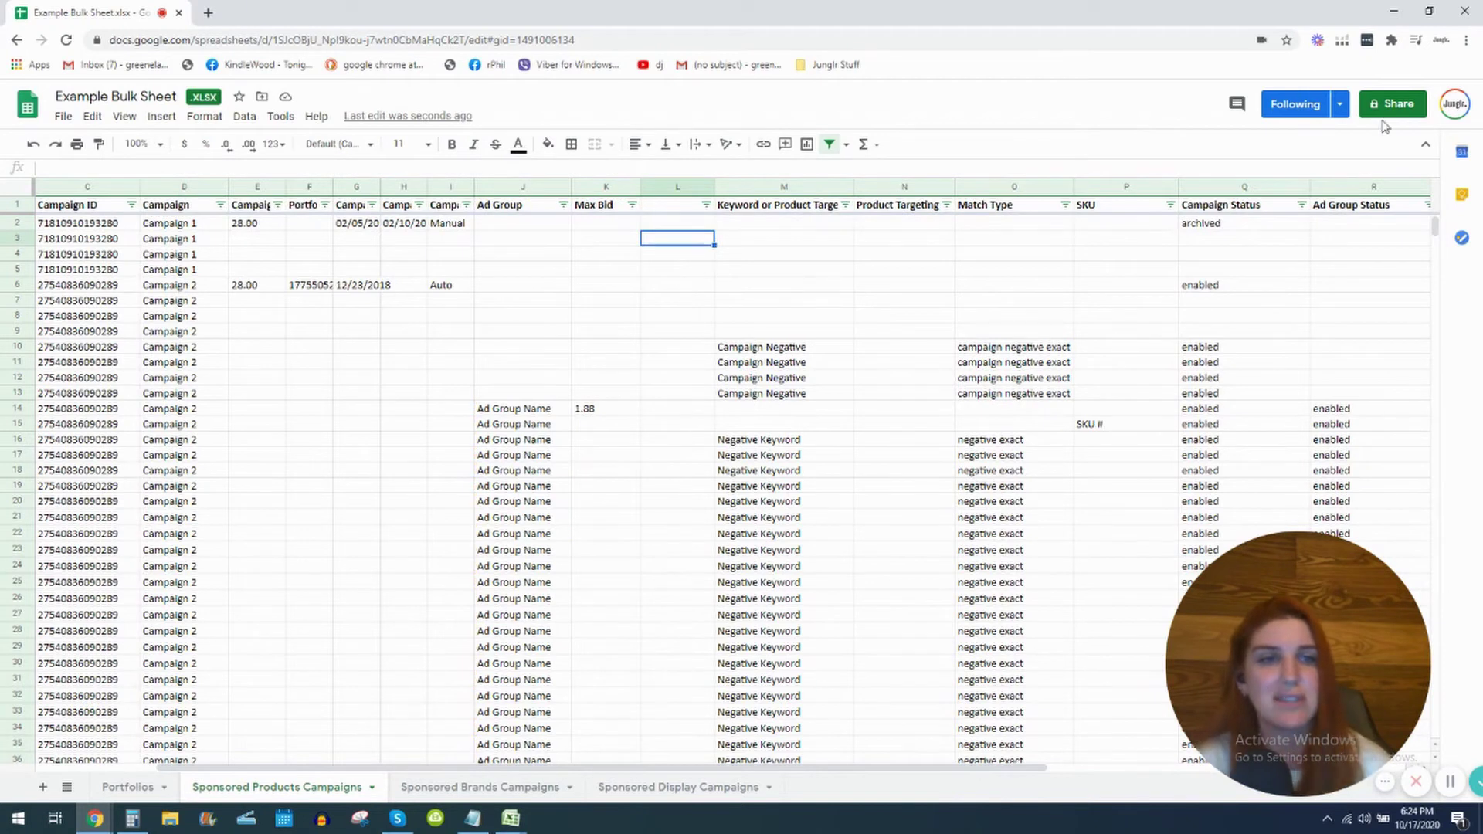
click(1004, 187)
click(1015, 184)
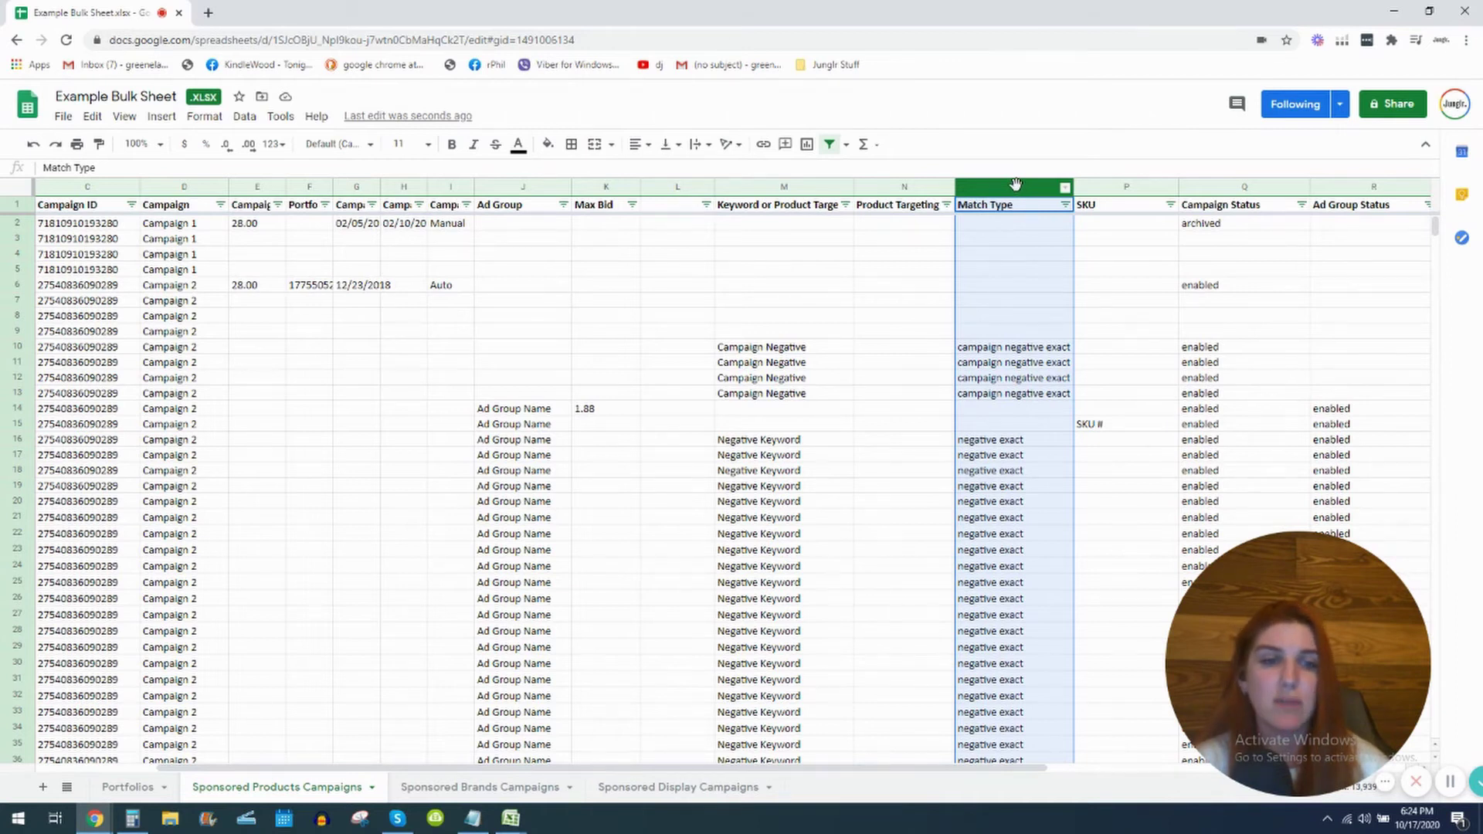
click(671, 187)
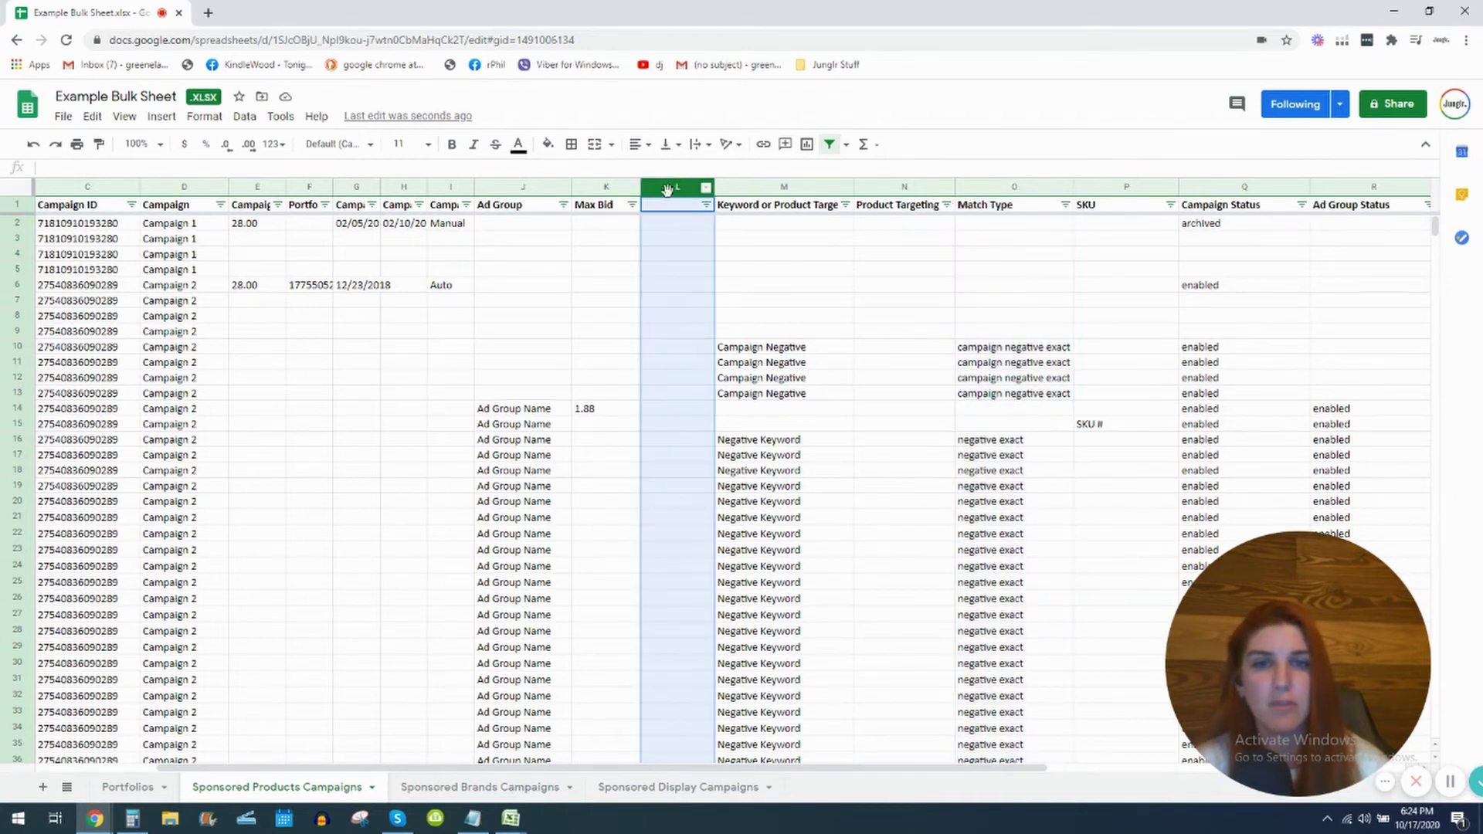
click(680, 183)
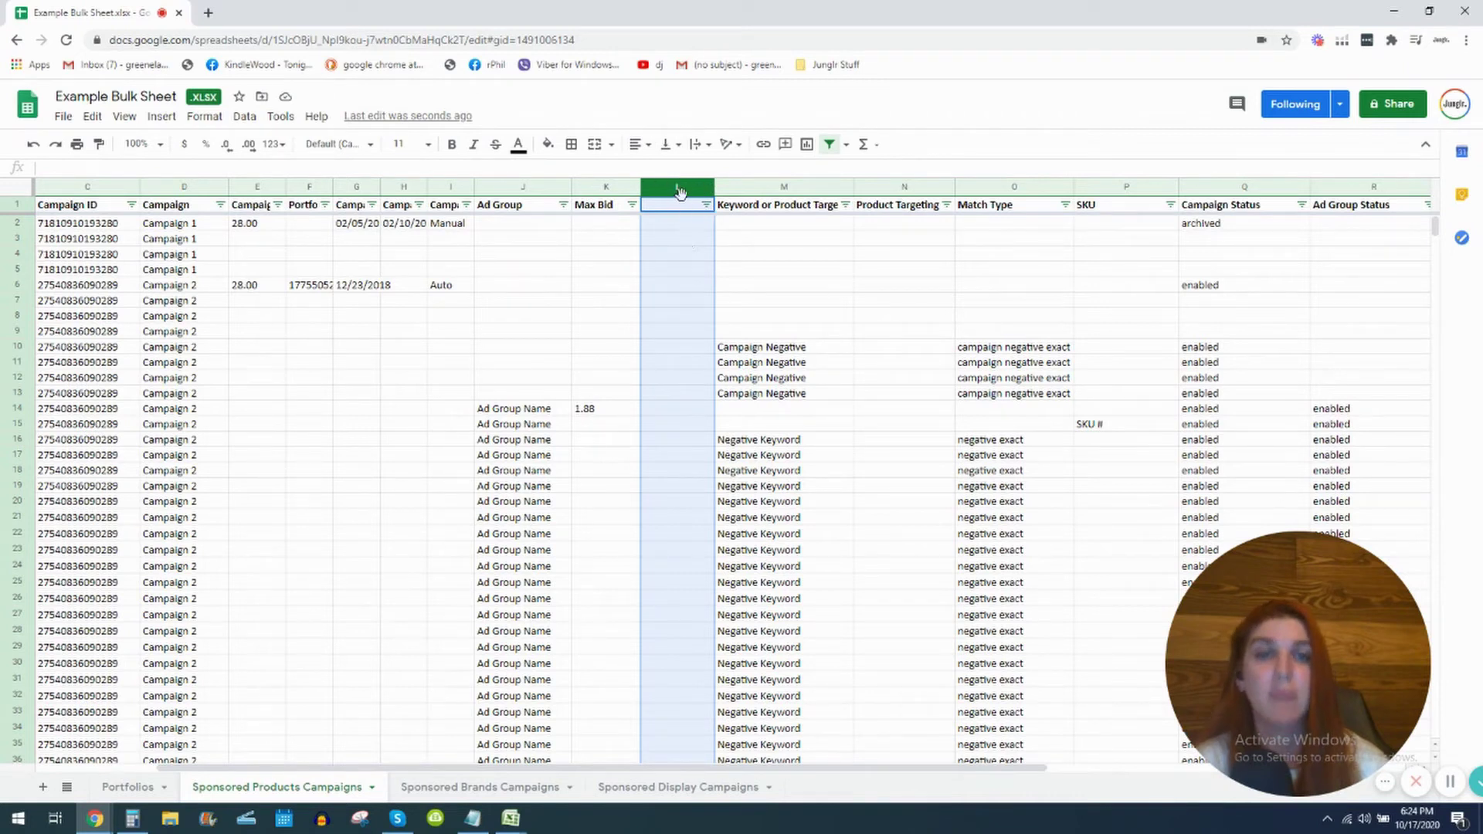
click(1009, 188)
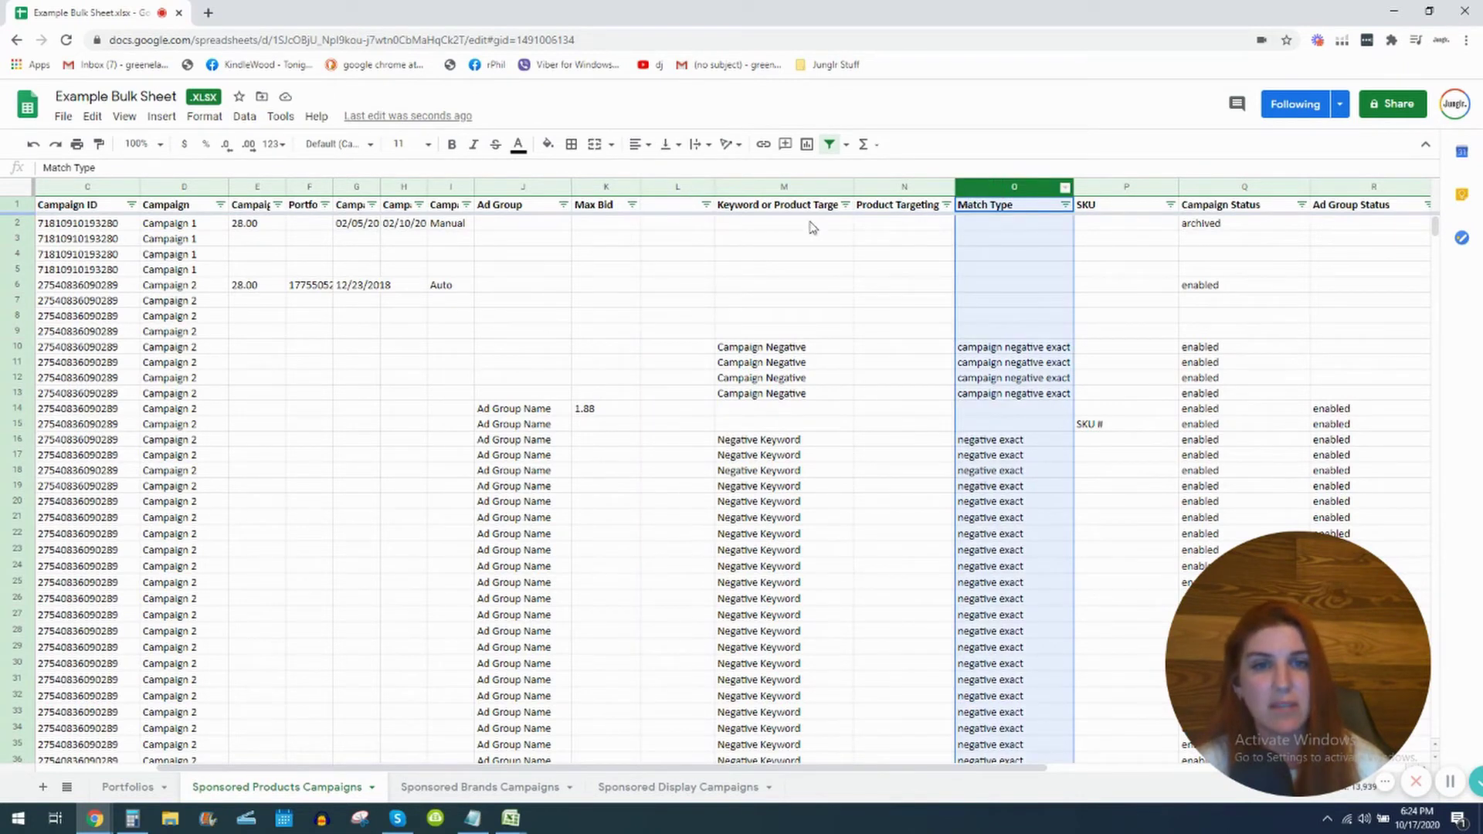
- Fill the L2 bid formula down the new column for all data rows
click(687, 226)
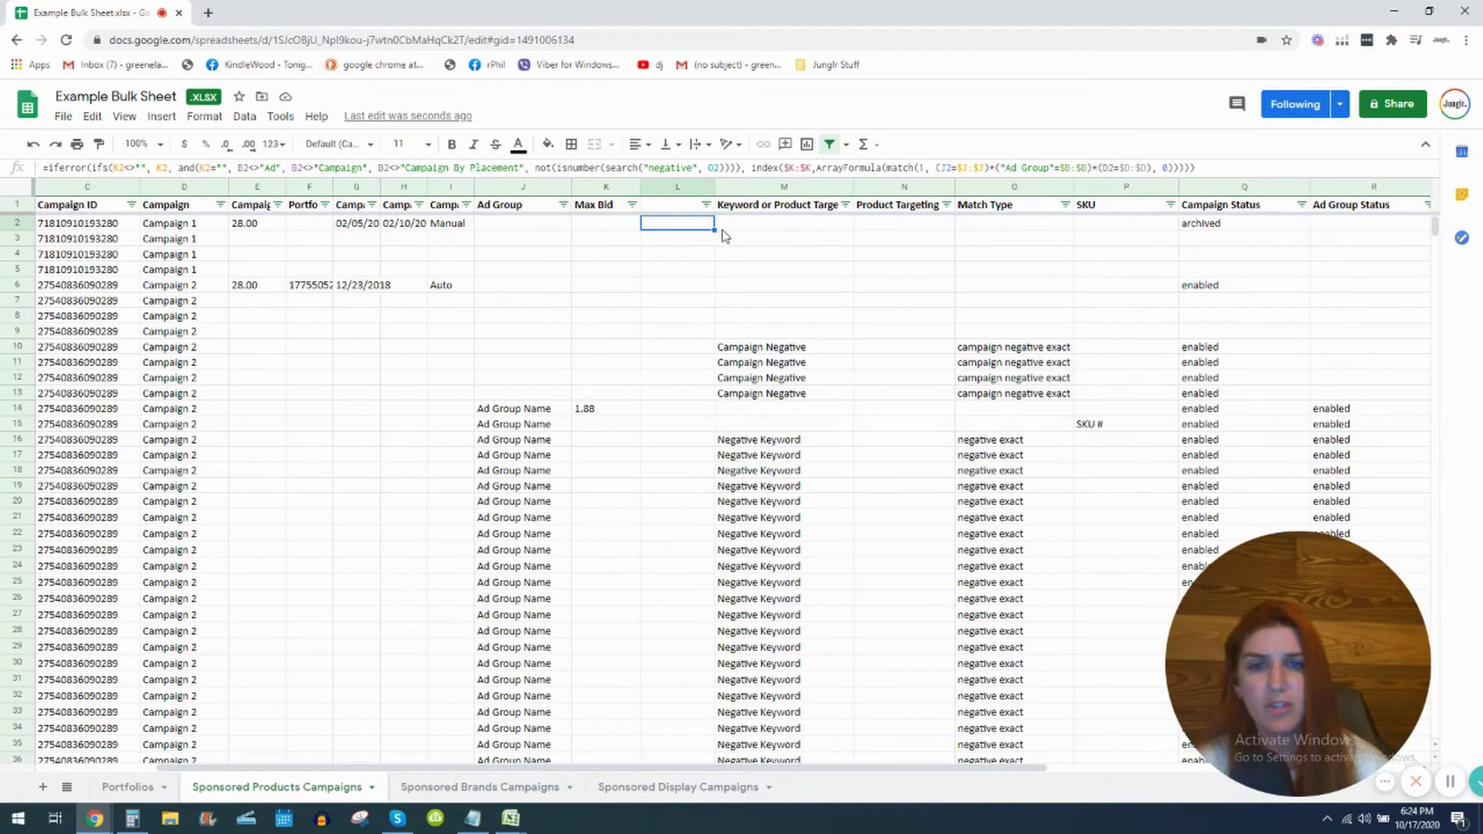
drag(714, 228, 716, 371)
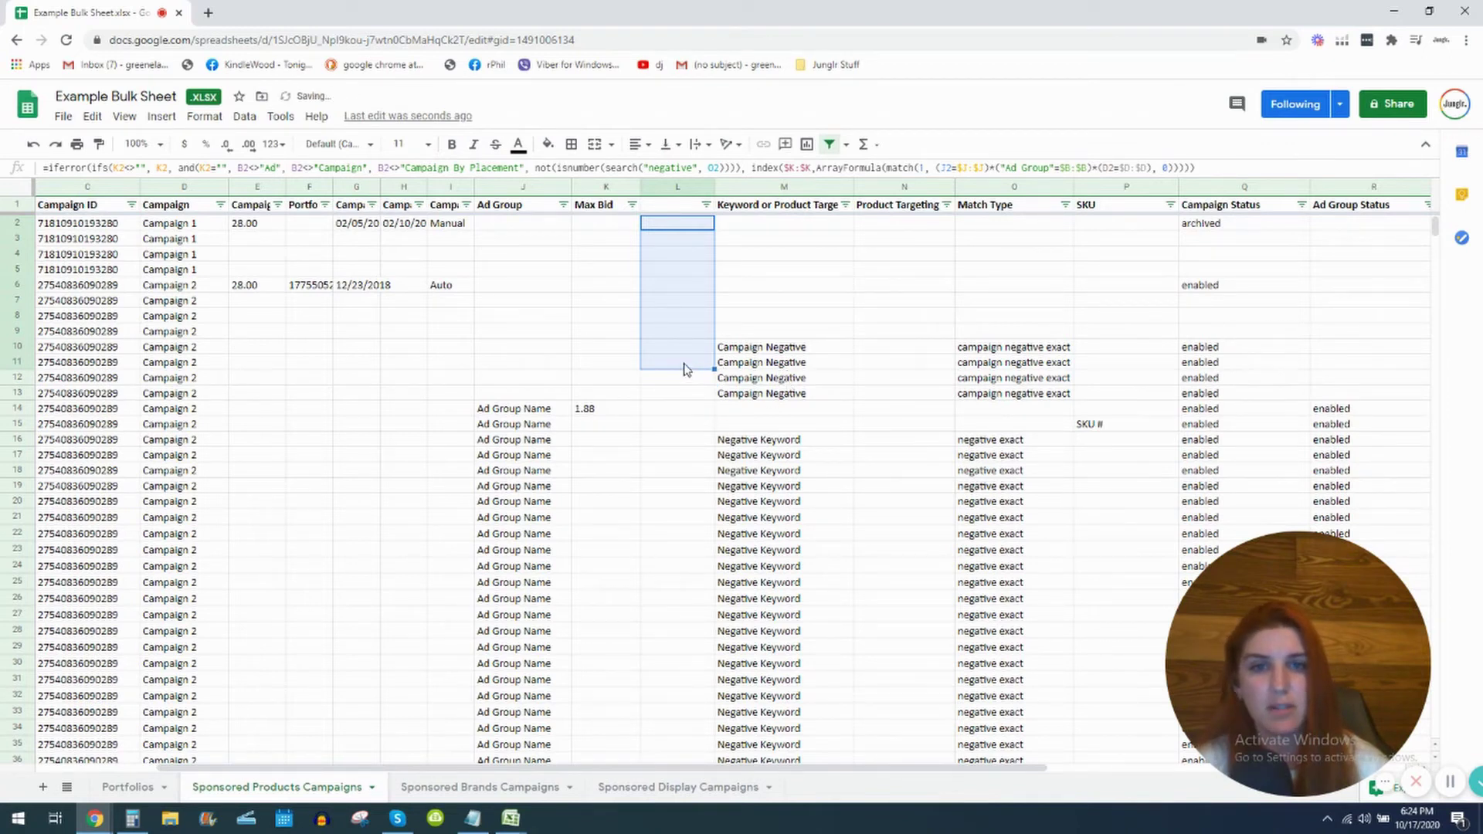
double_click(714, 369)
- Compare the Max Bid cells with the formula cells beside them in row 14 and the blank rows above it
click(676, 410)
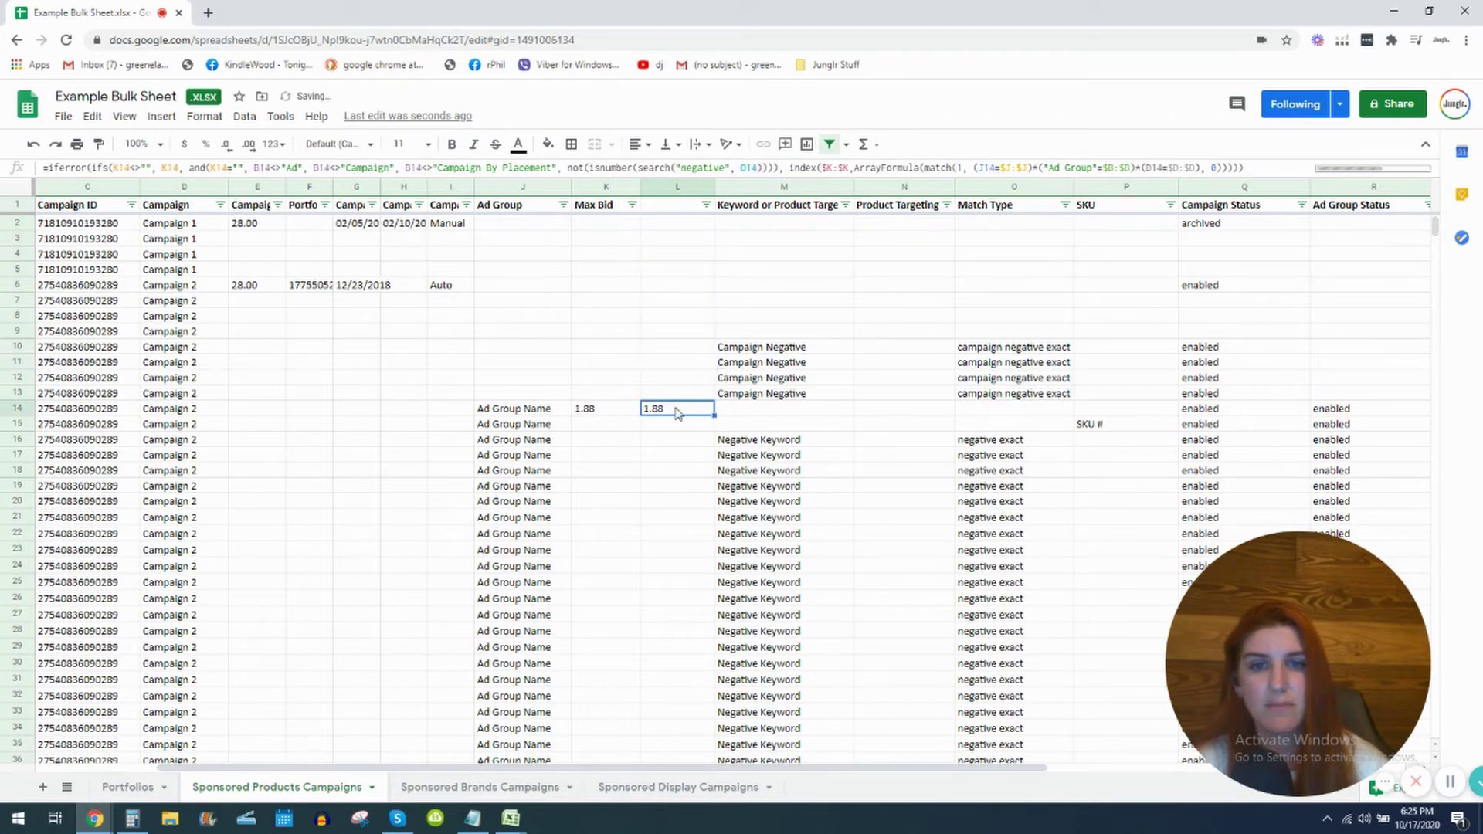
click(632, 404)
key(shift+Right)
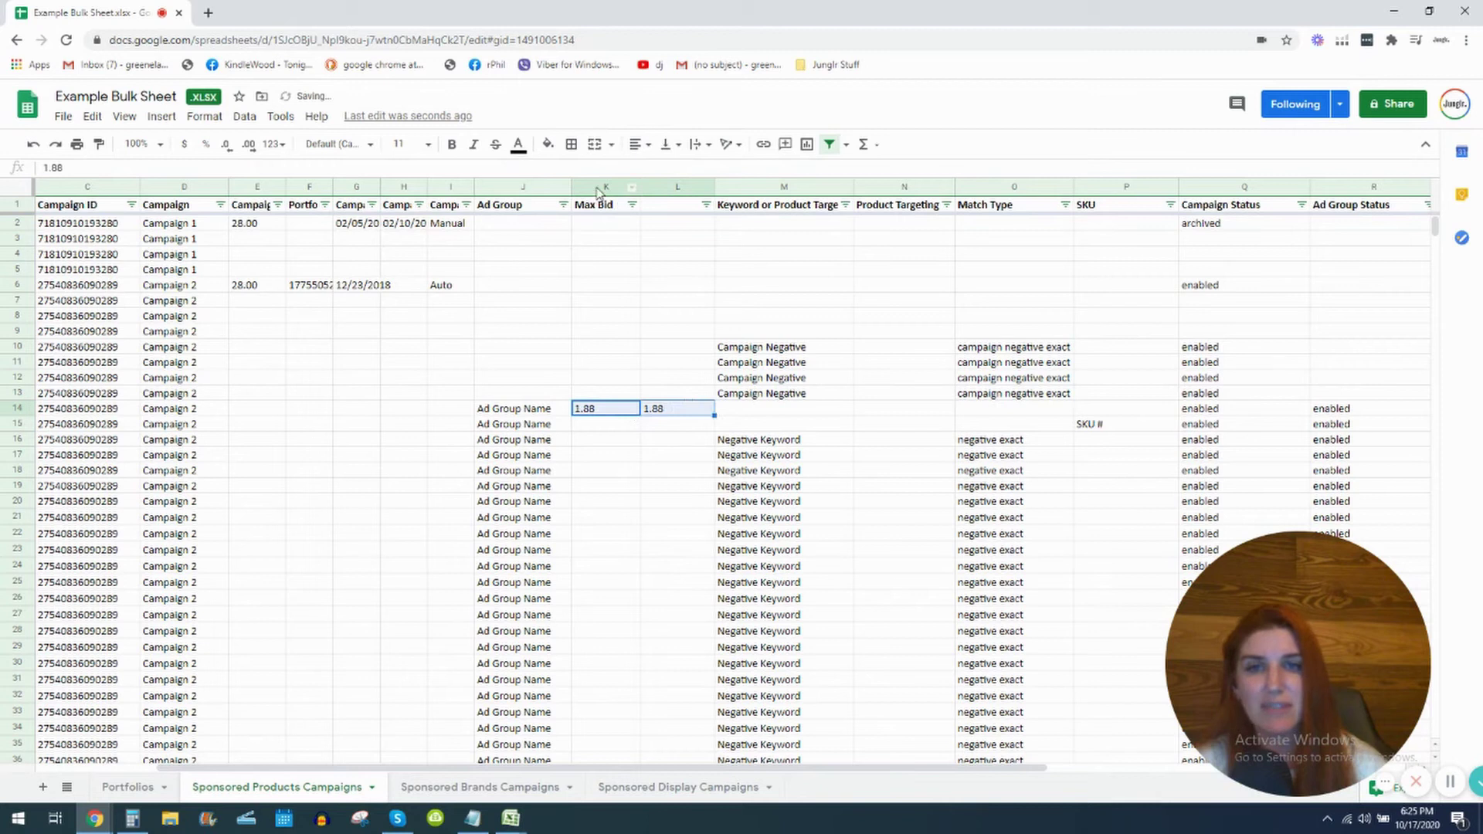
click(599, 191)
drag(605, 410, 693, 414)
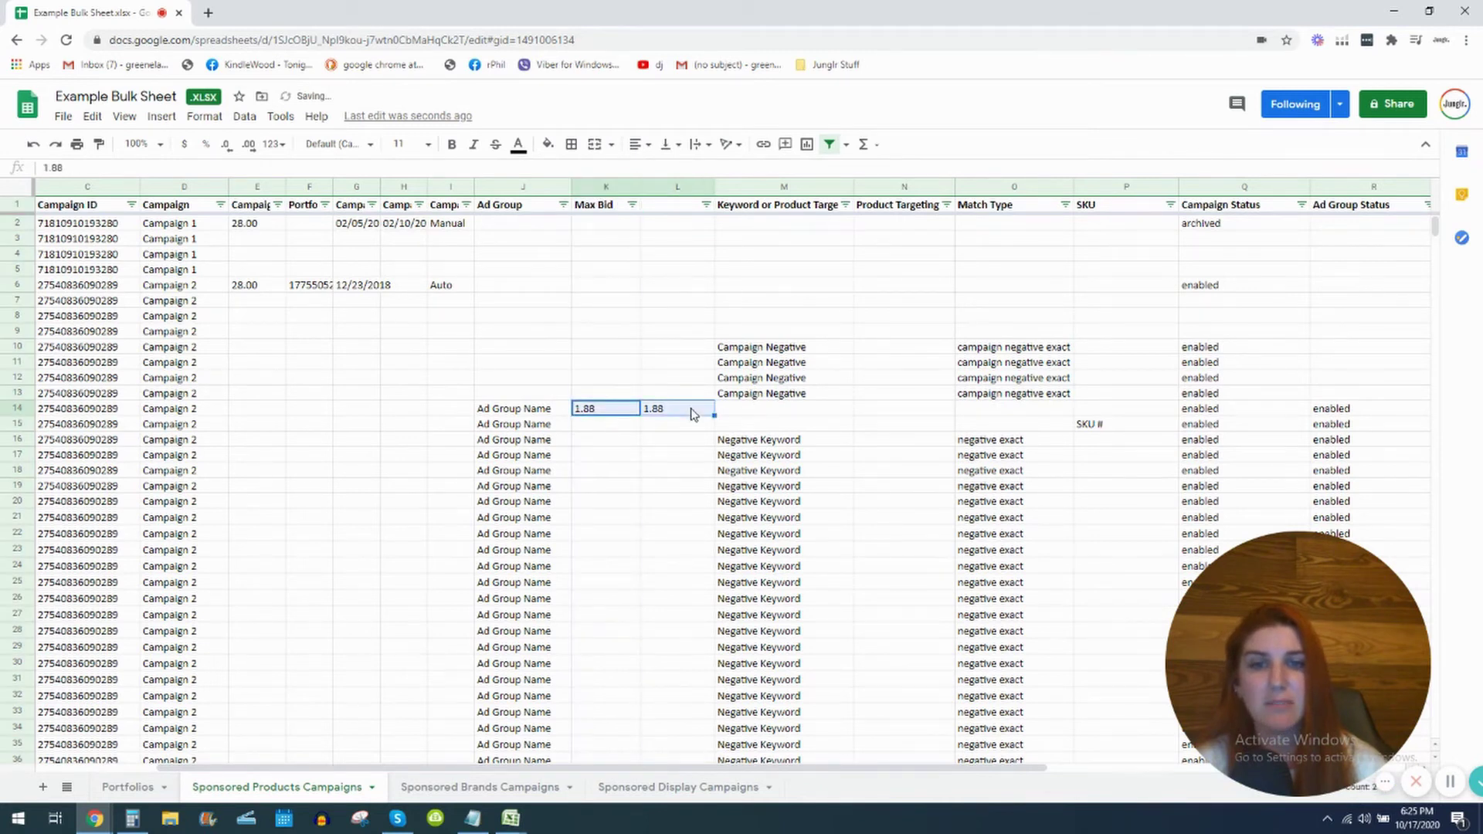
click(596, 186)
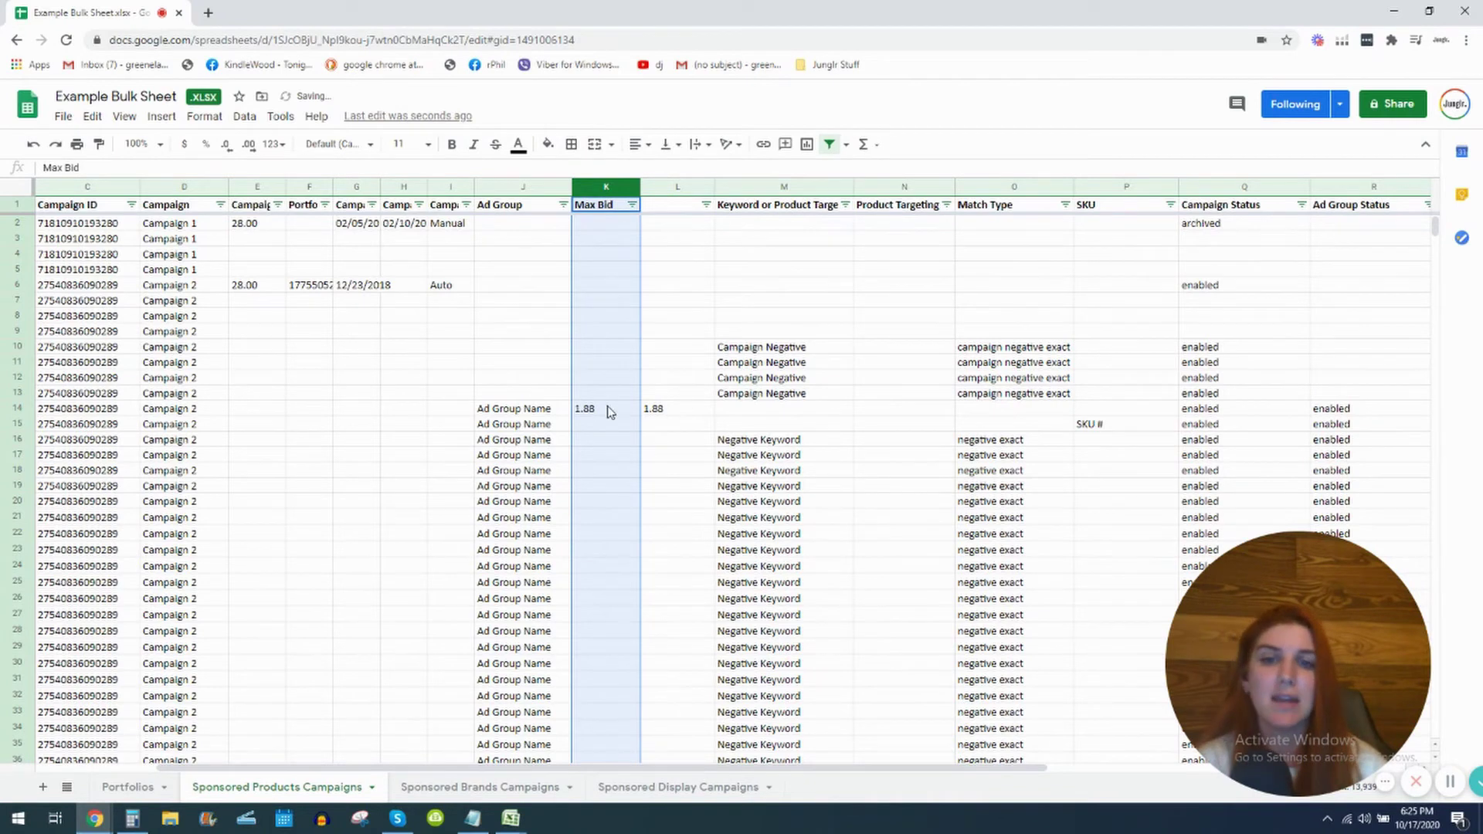
drag(606, 410, 690, 415)
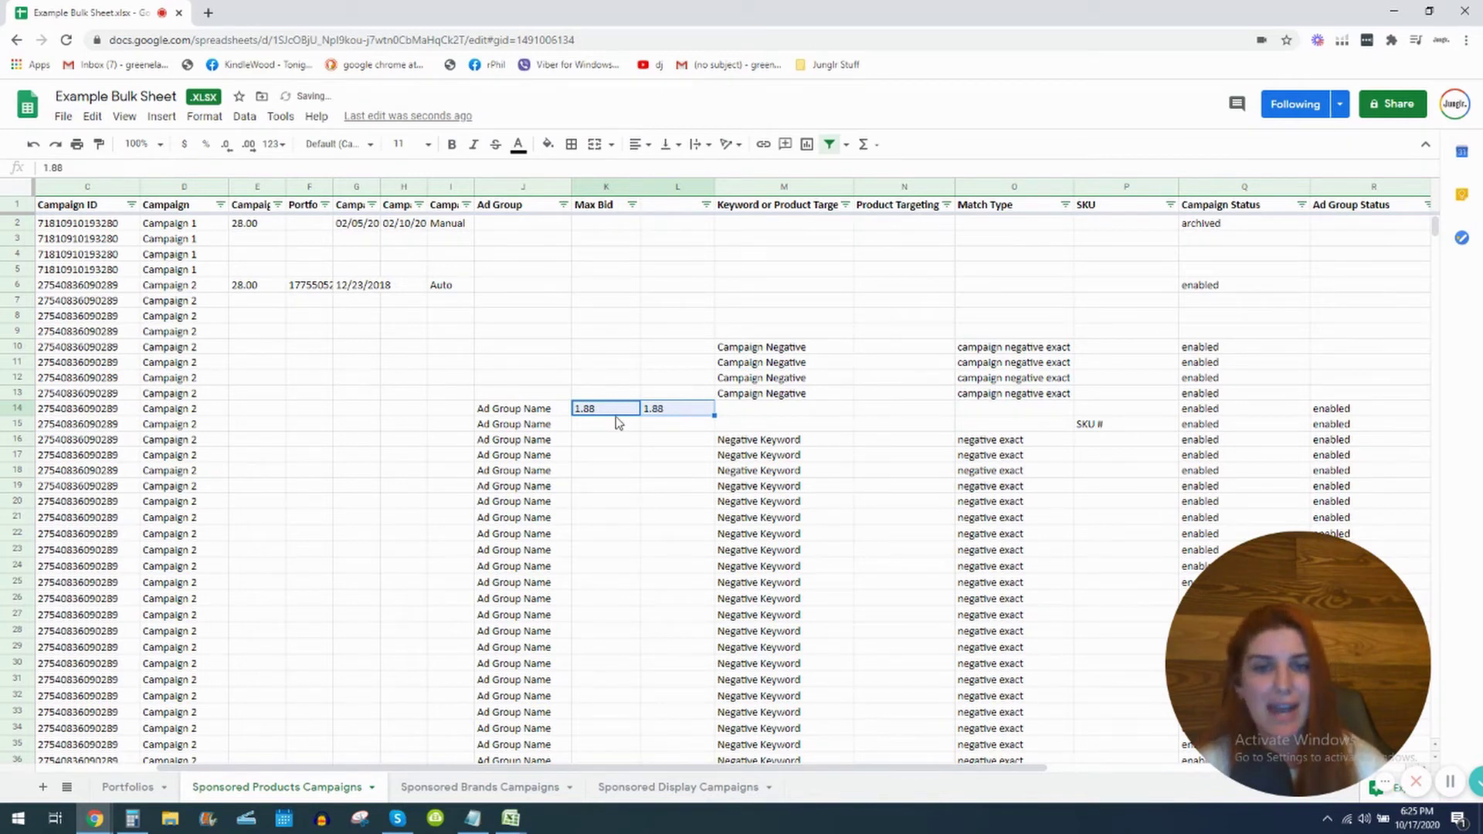
click(613, 366)
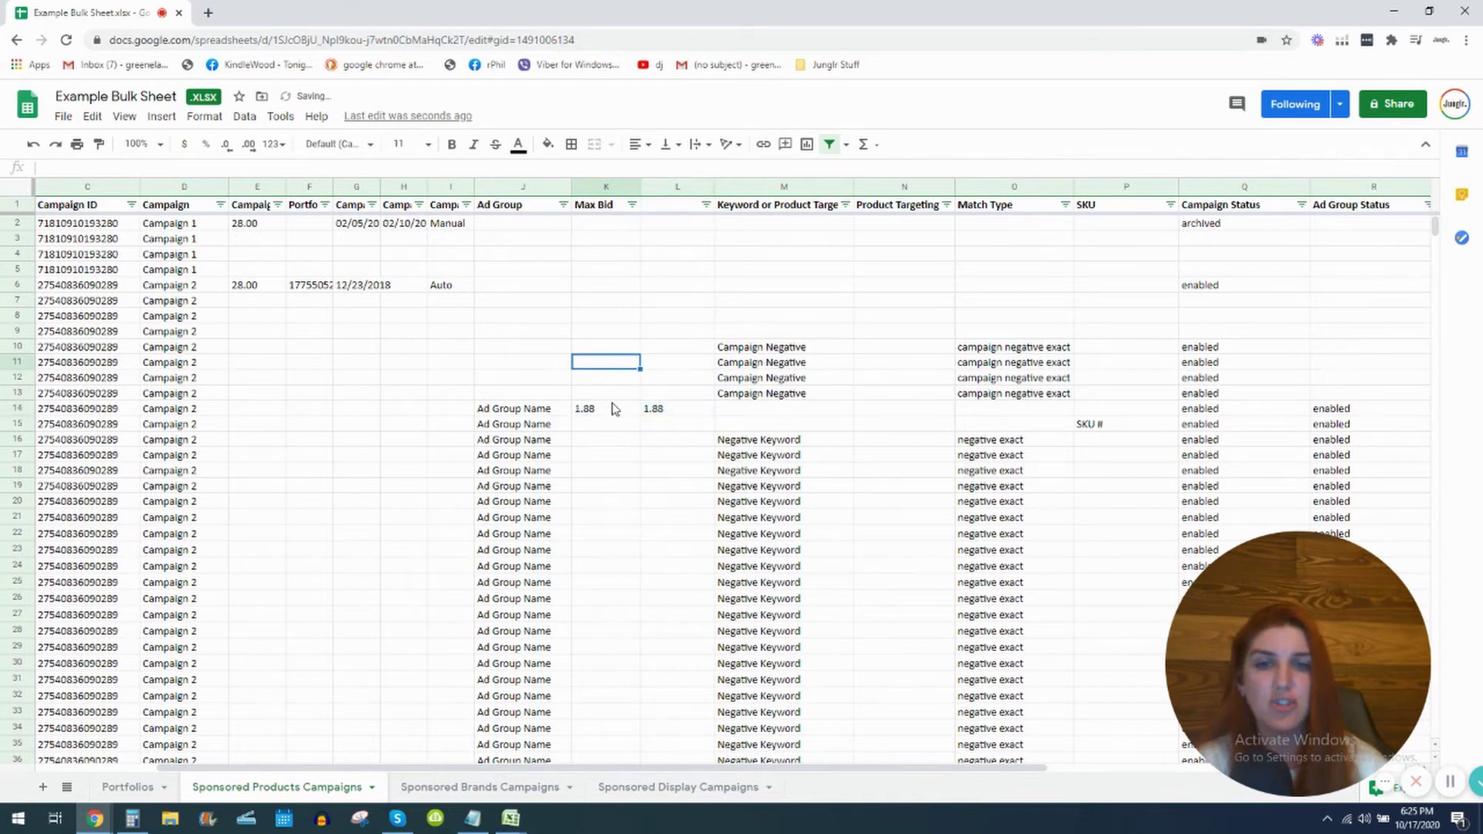
drag(605, 396, 655, 391)
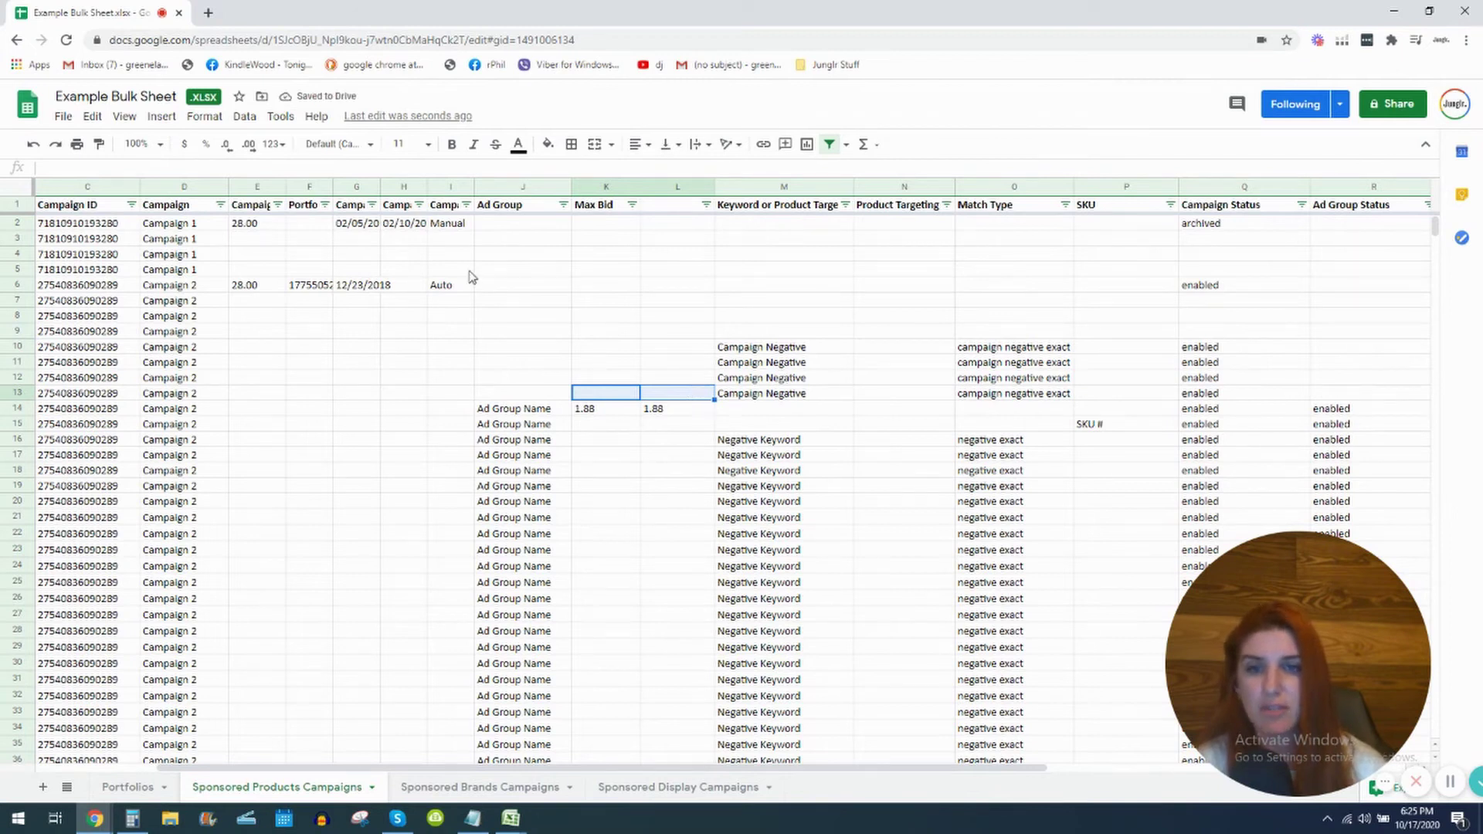
click(597, 186)
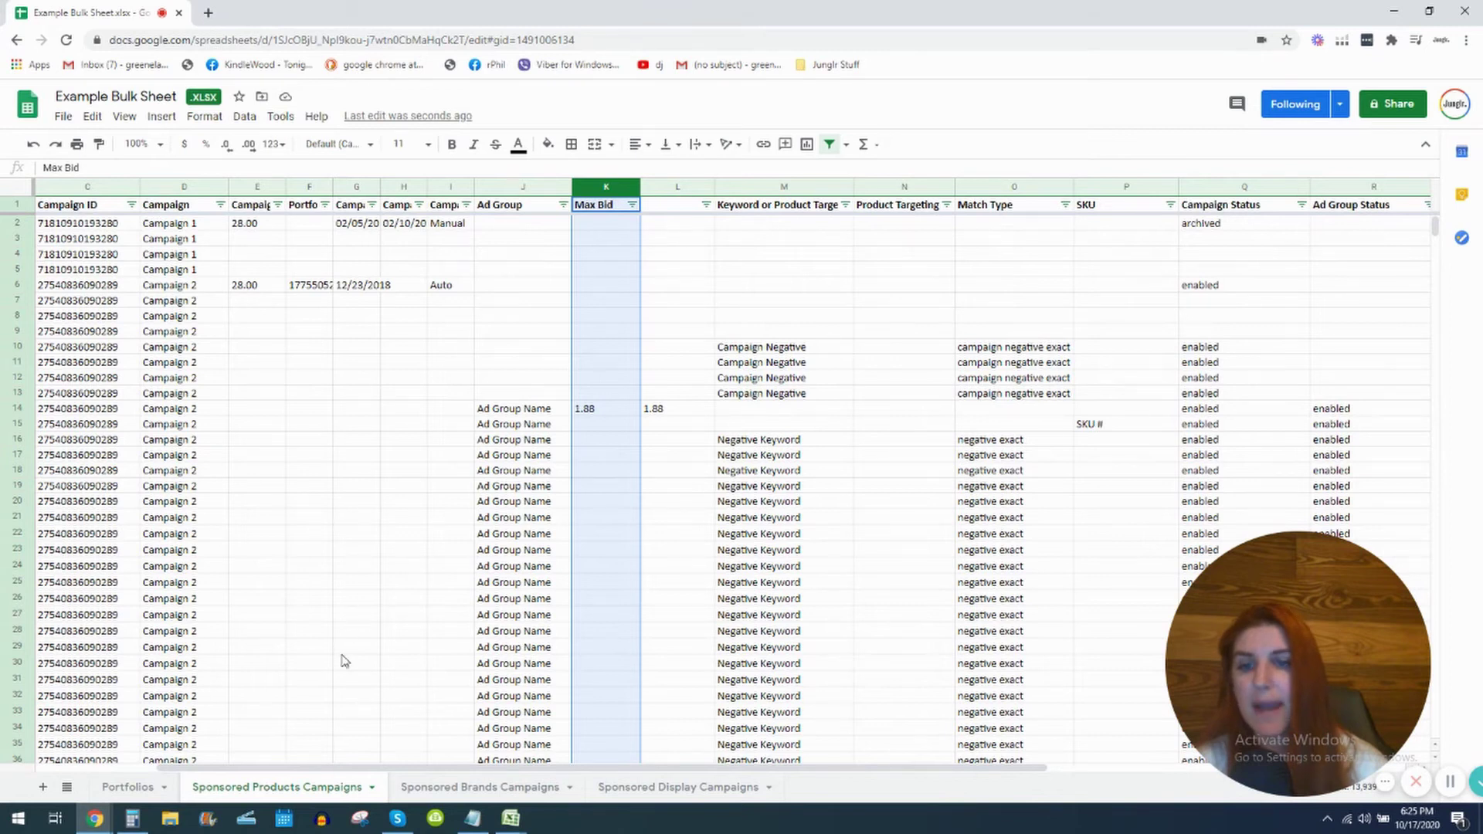
- Filter the Record Type column to show only Keyword and Product Targeting rows
drag(354, 768, 234, 769)
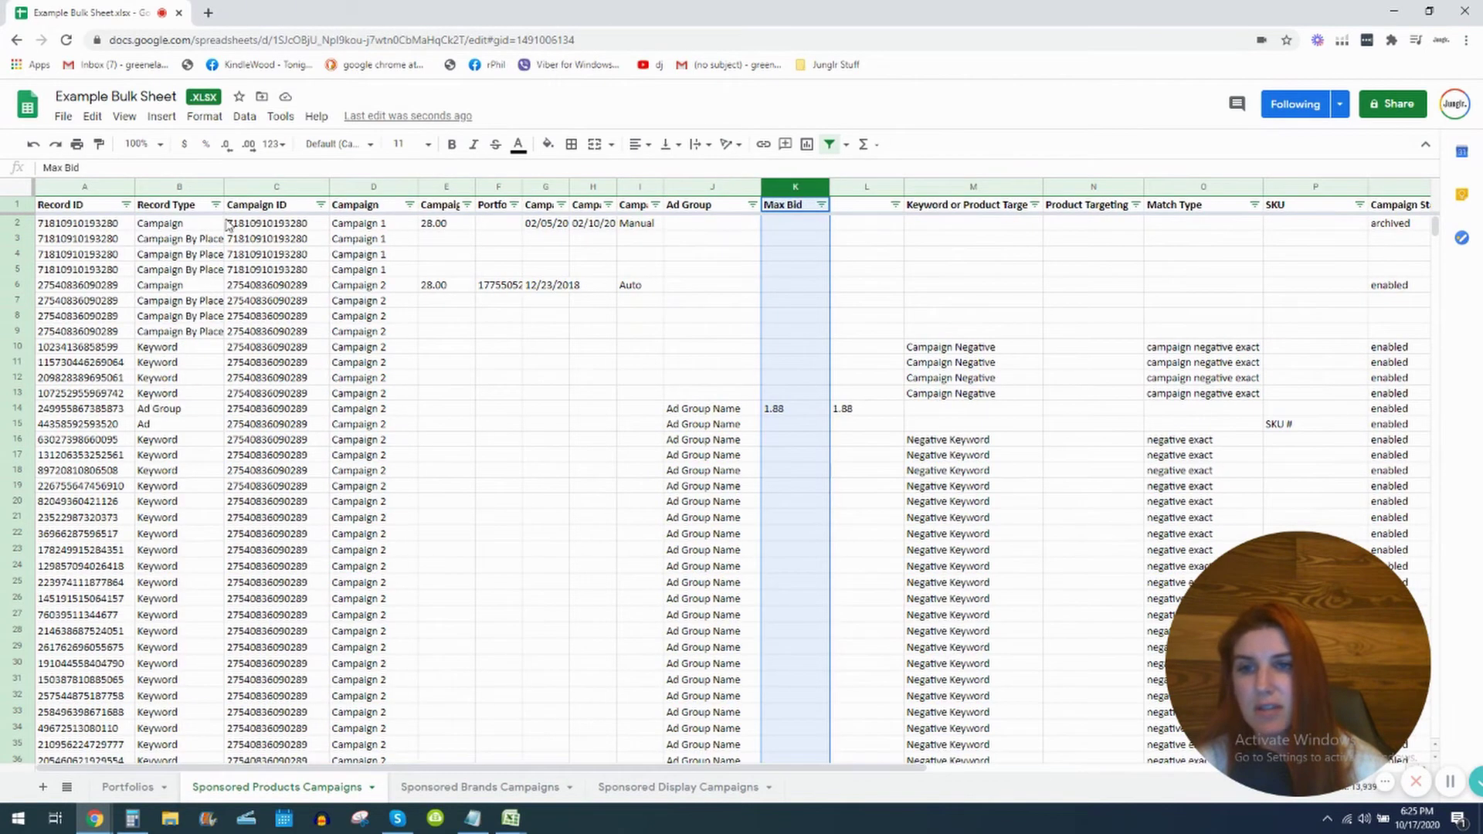
click(216, 205)
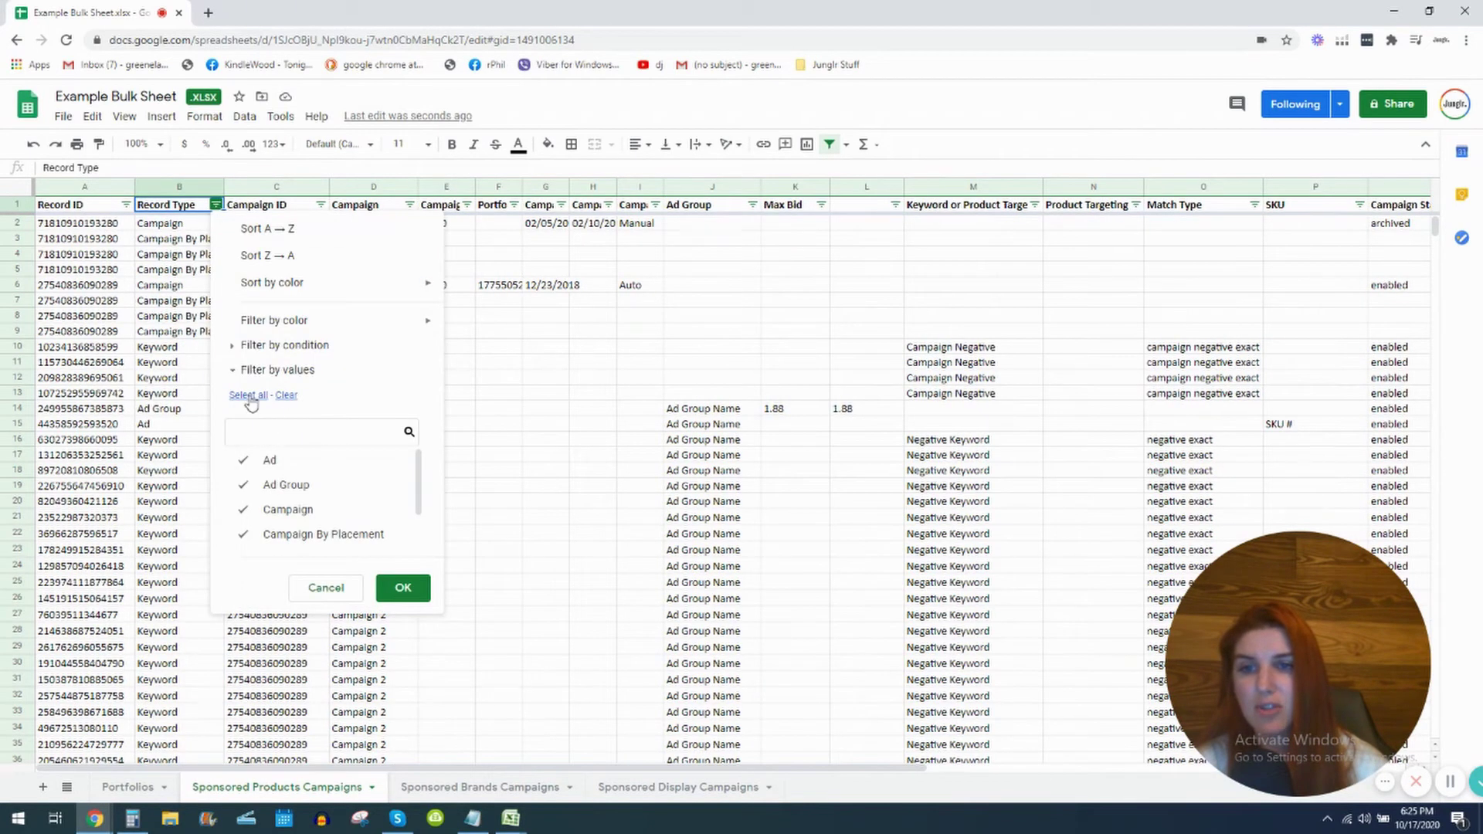
click(286, 395)
scroll(325, 502, down, 1)
click(309, 511)
click(324, 536)
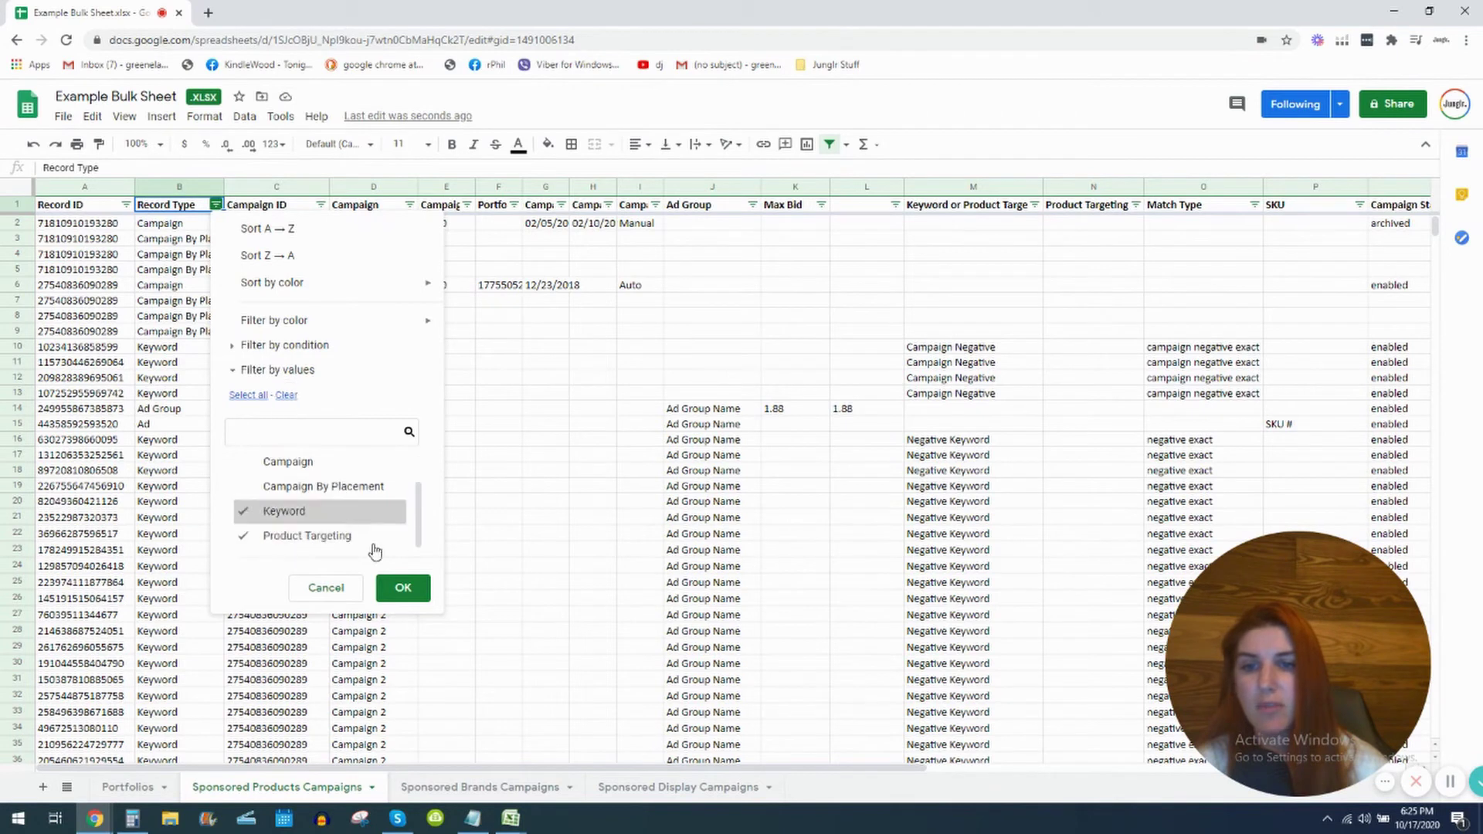
click(403, 588)
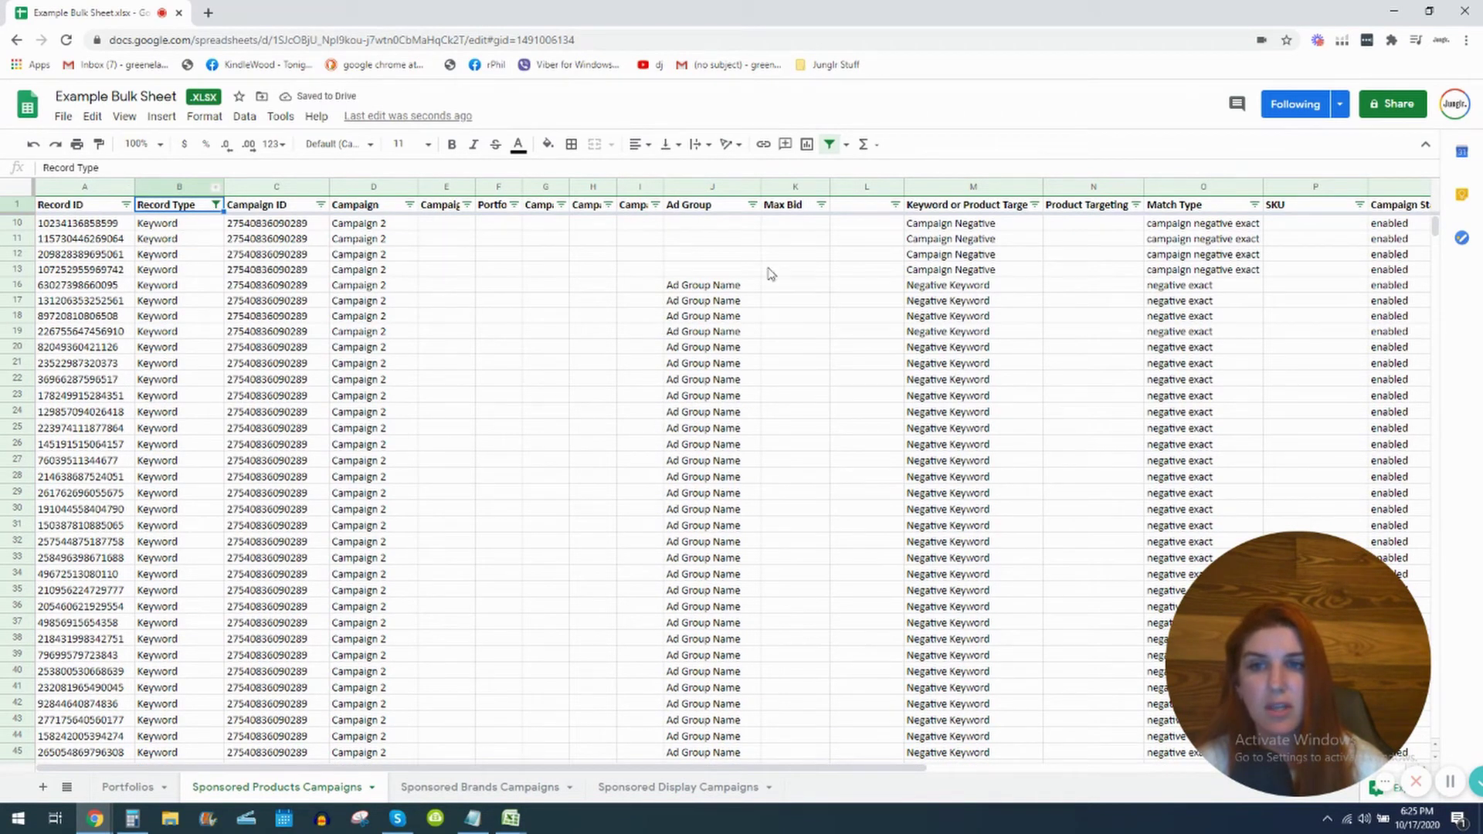
- Filter the Max Bid column to show only blank cells
click(822, 207)
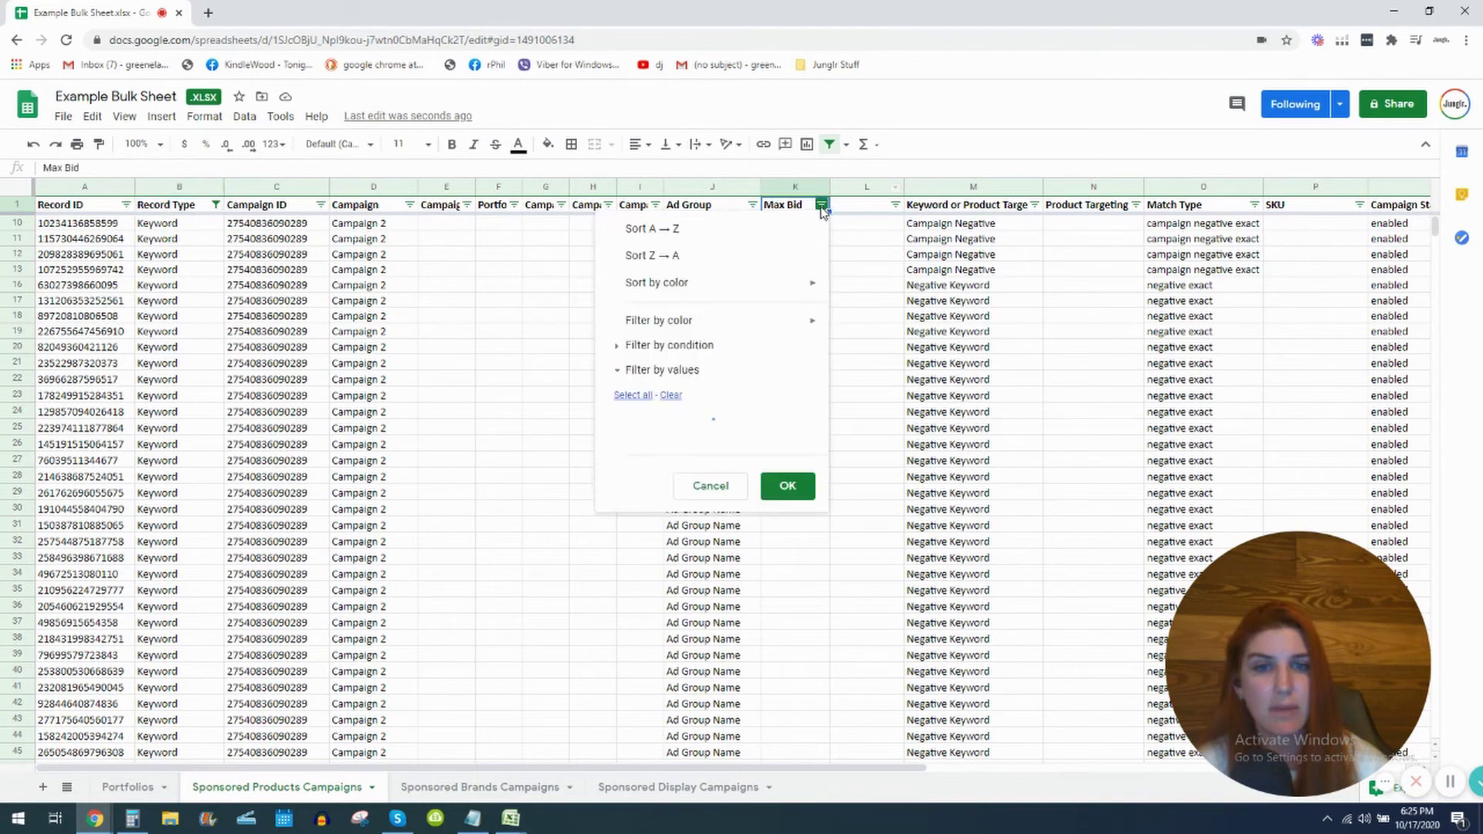
click(674, 395)
click(656, 461)
click(788, 588)
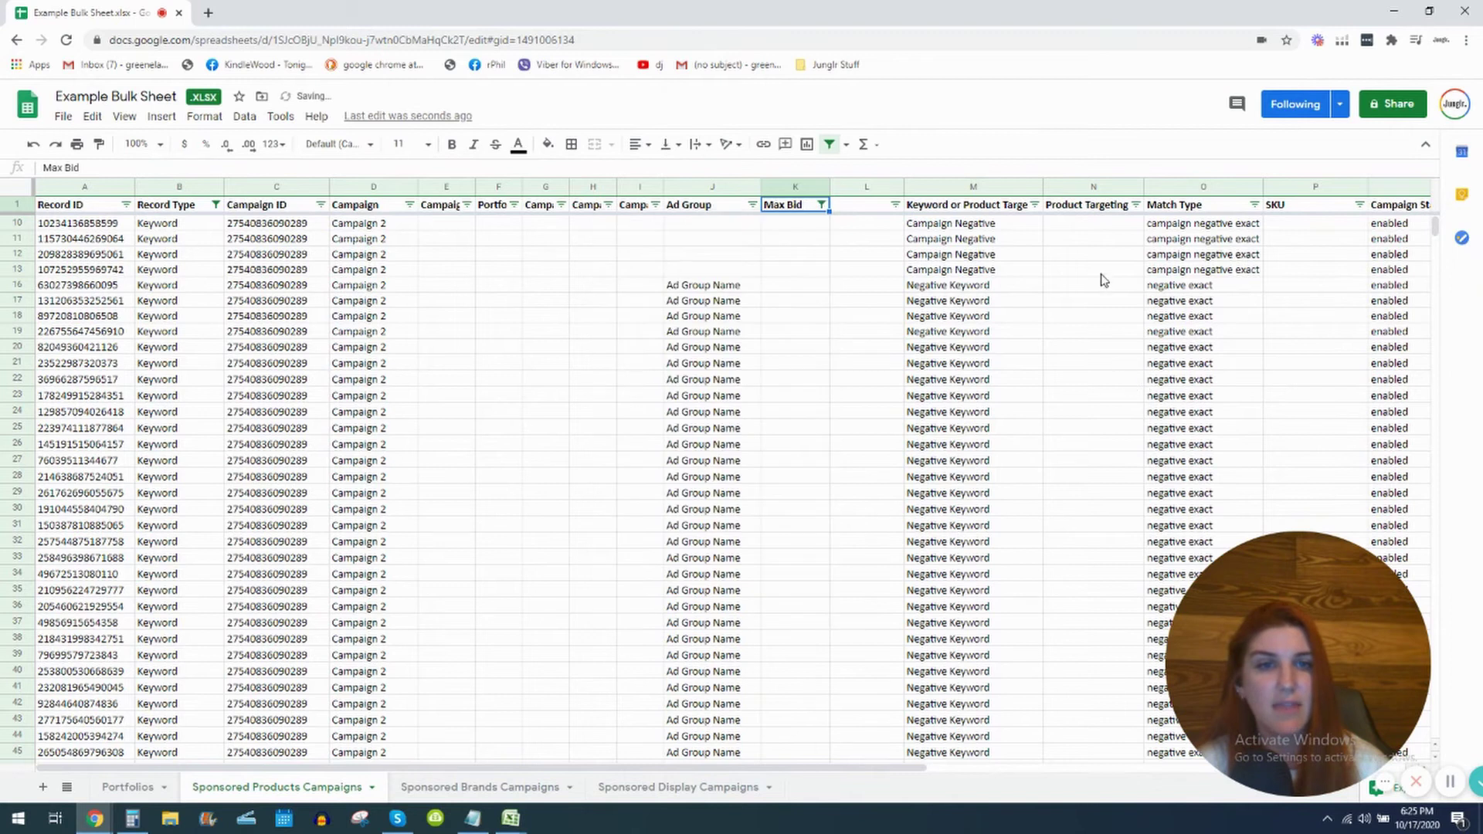
click(1254, 205)
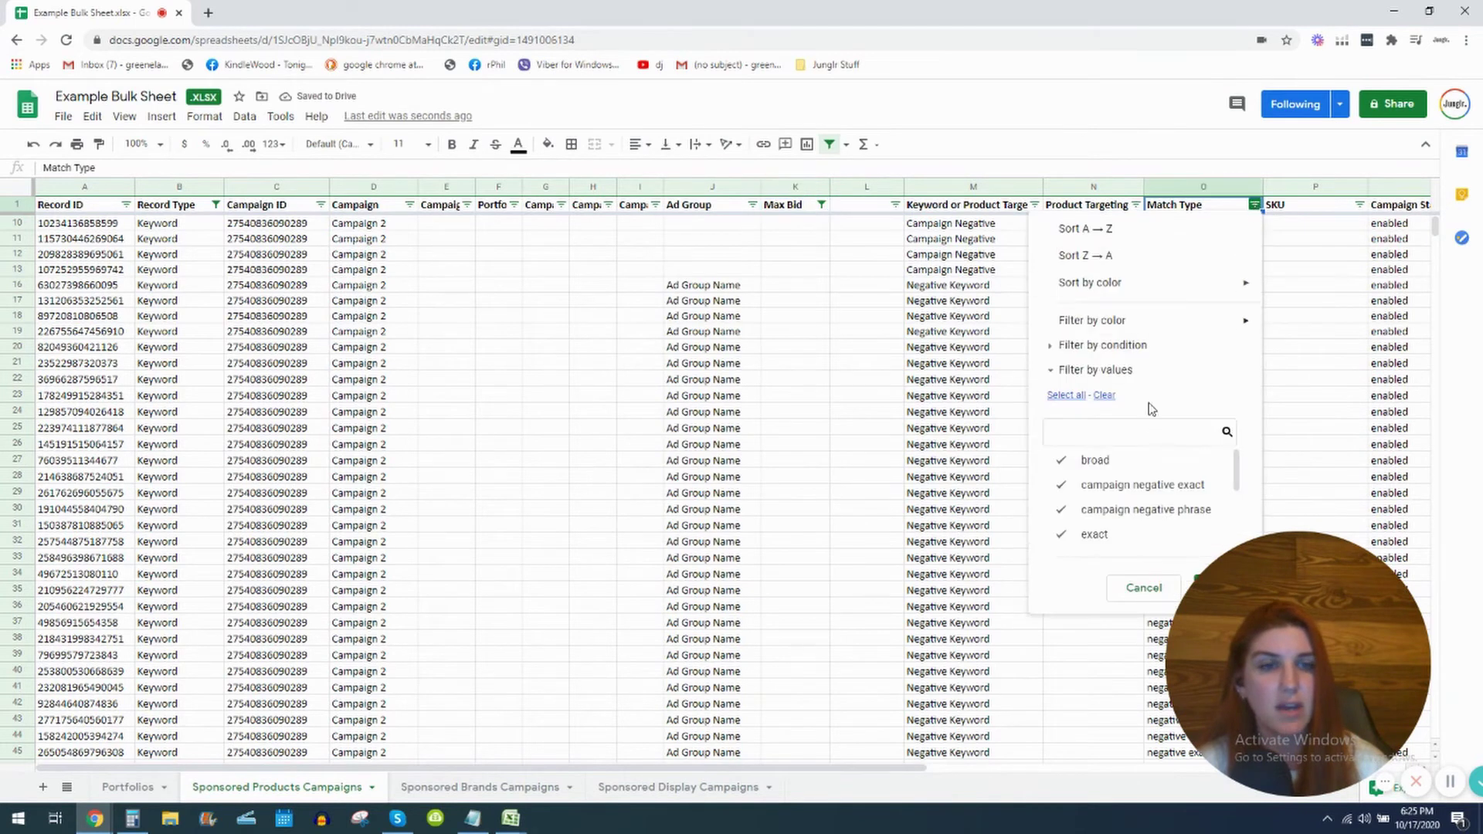
click(1107, 437)
text(ne)
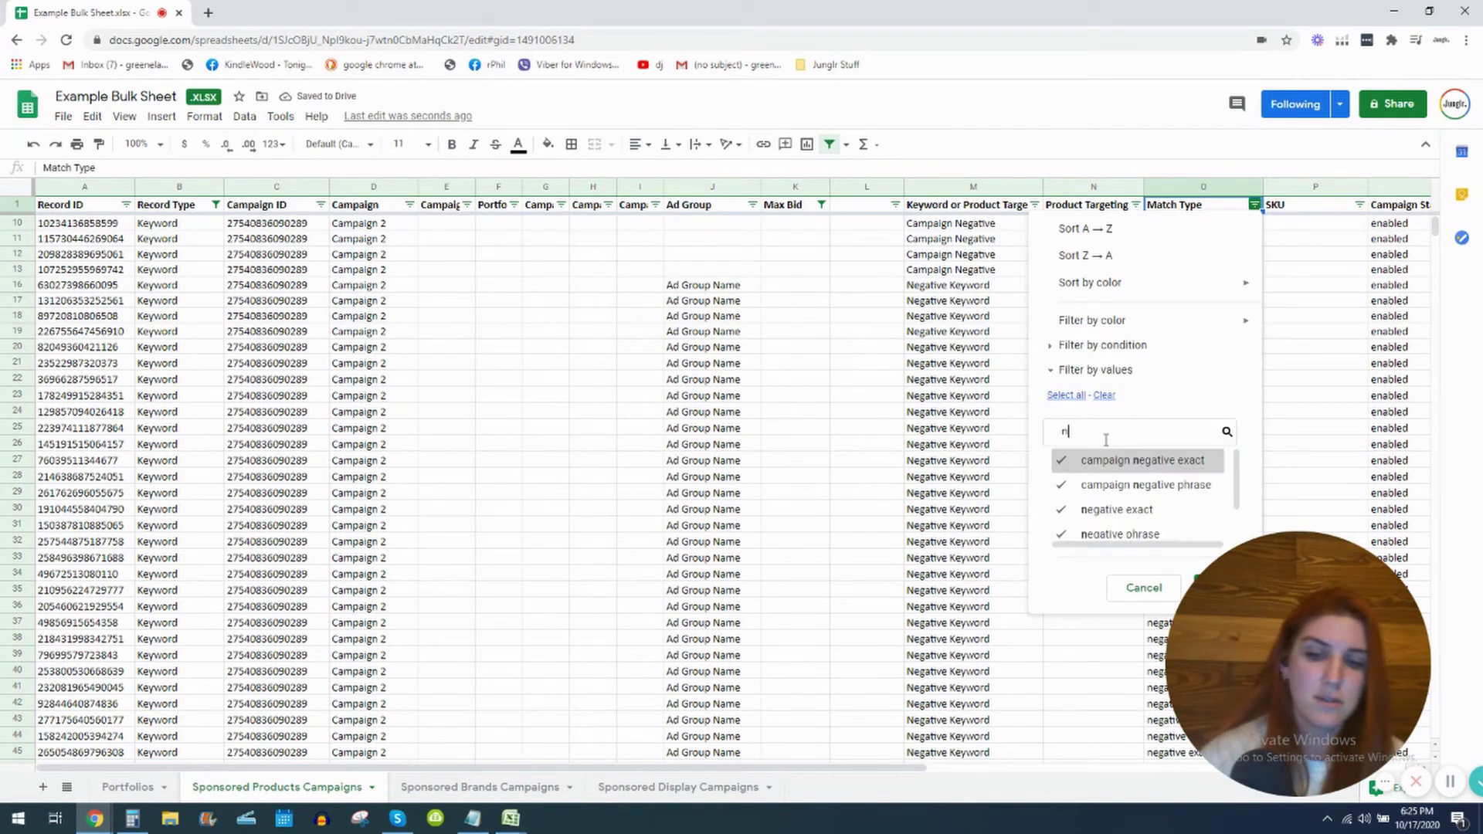
click(1104, 395)
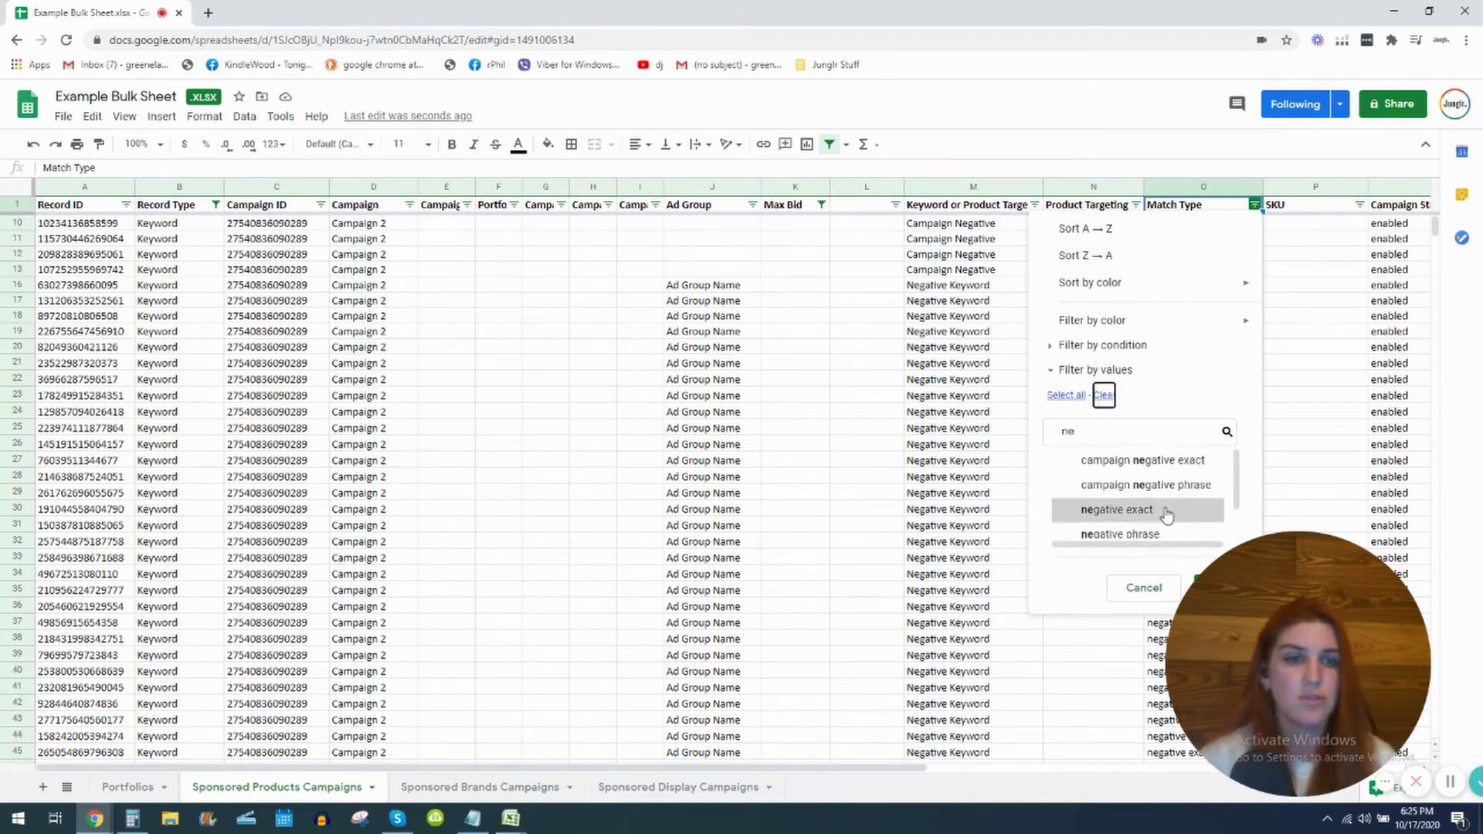
drag(1314, 580, 160, 572)
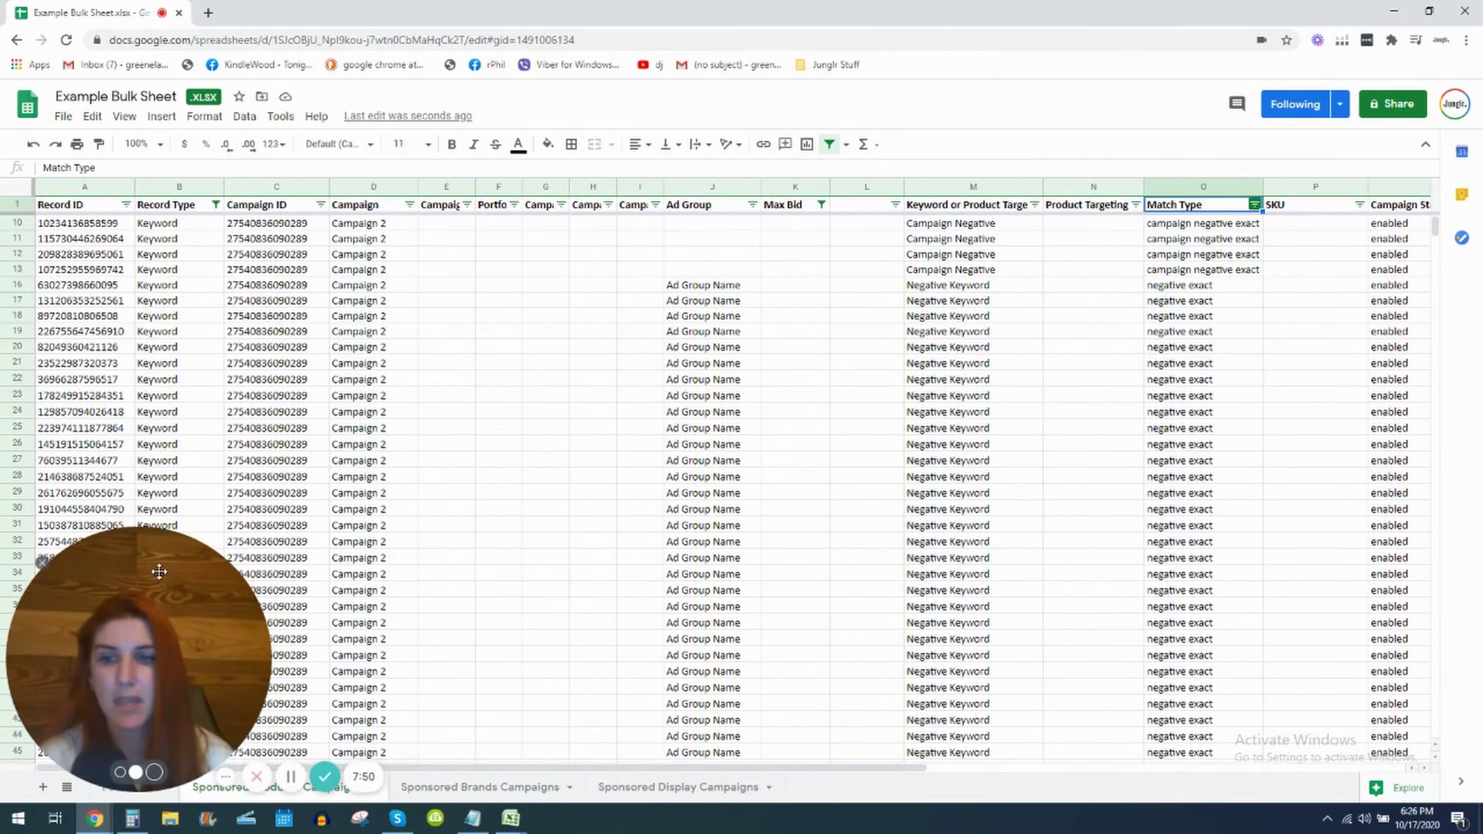
- Filter the Match Type column to exclude every value containing "ne", removing the campaign negative and negative exact and phrase types
click(1254, 205)
click(1118, 435)
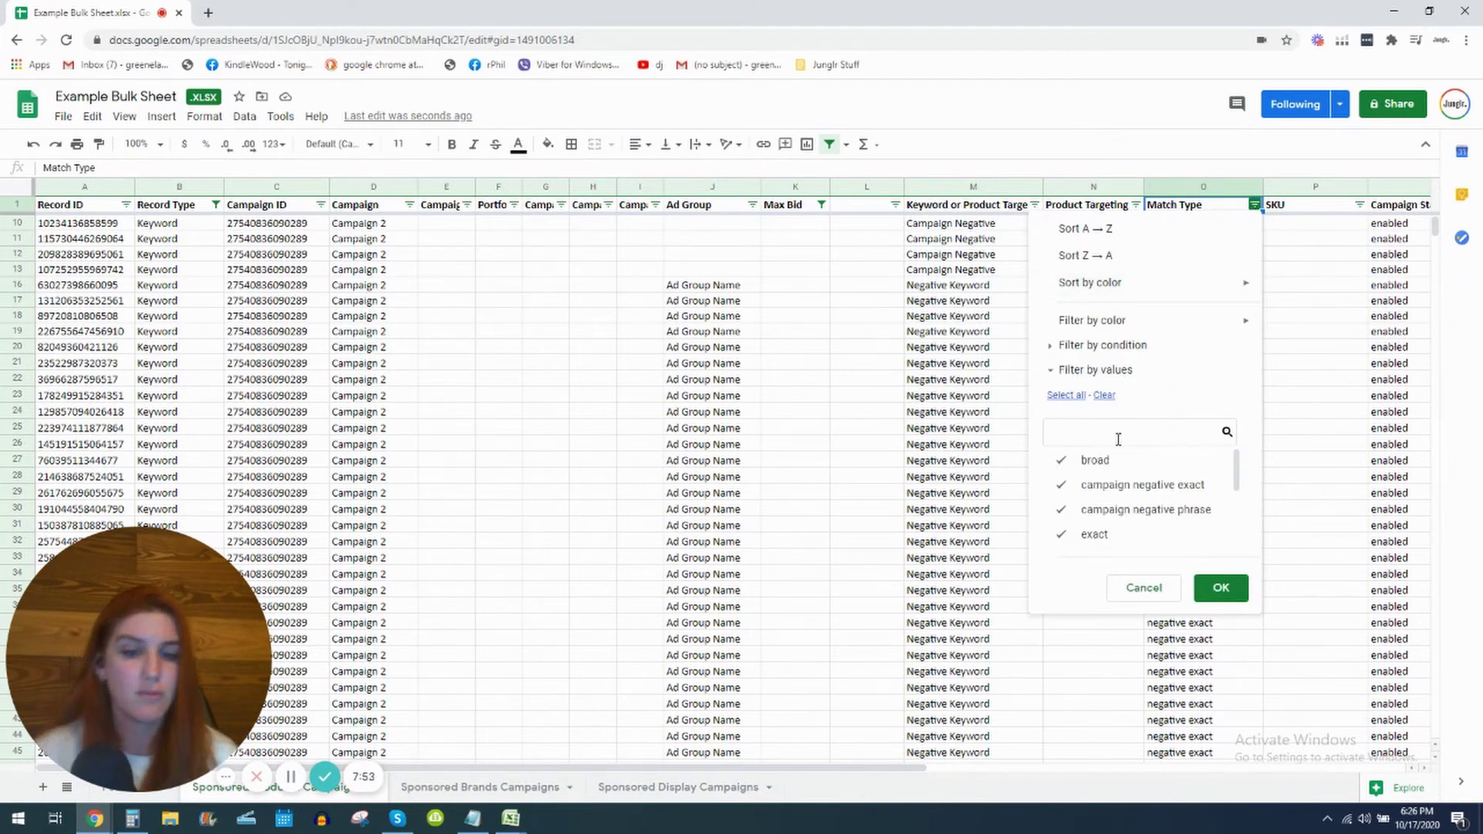
text(ne)
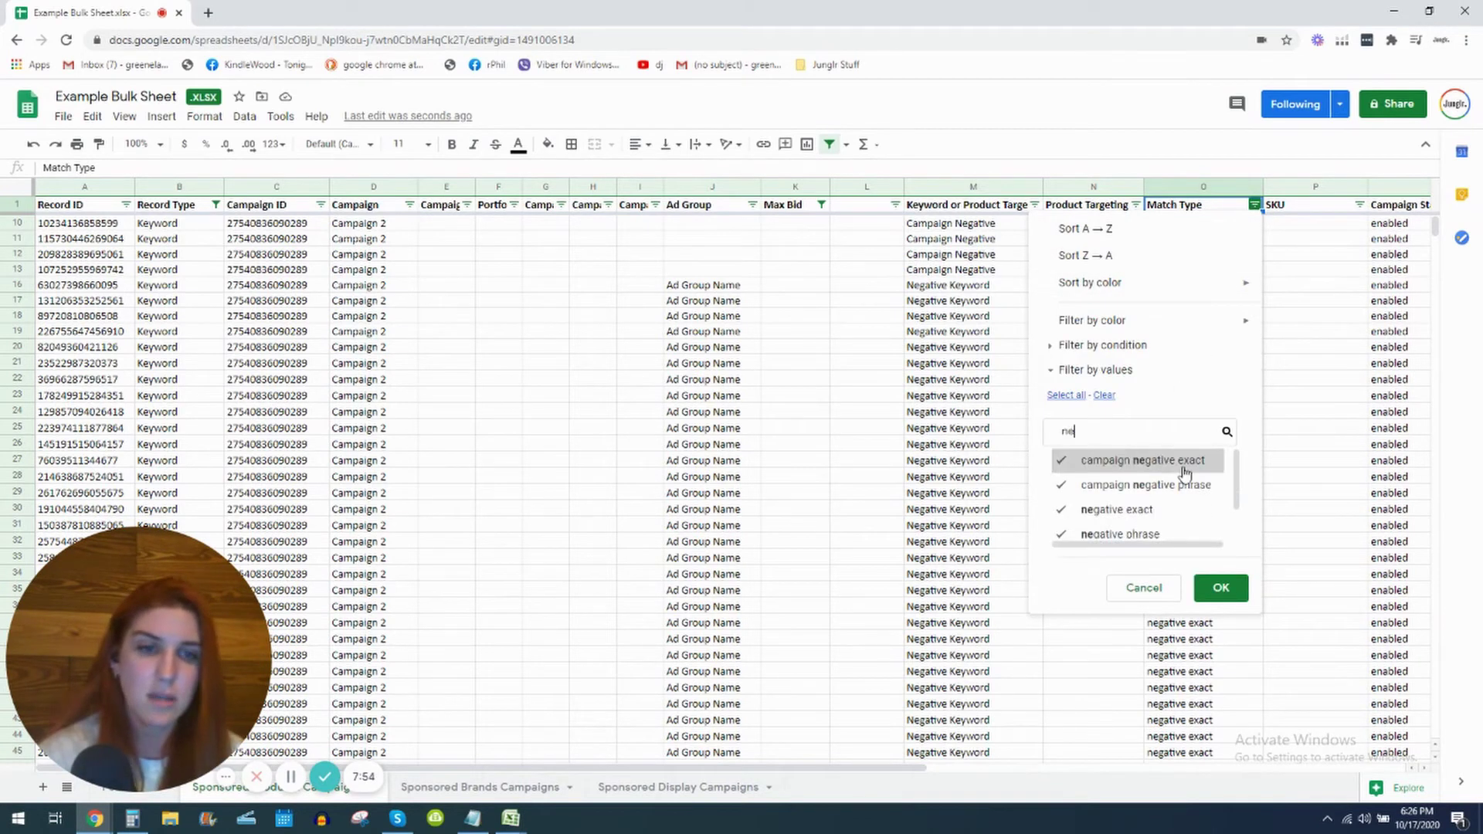
click(1104, 394)
click(1219, 589)
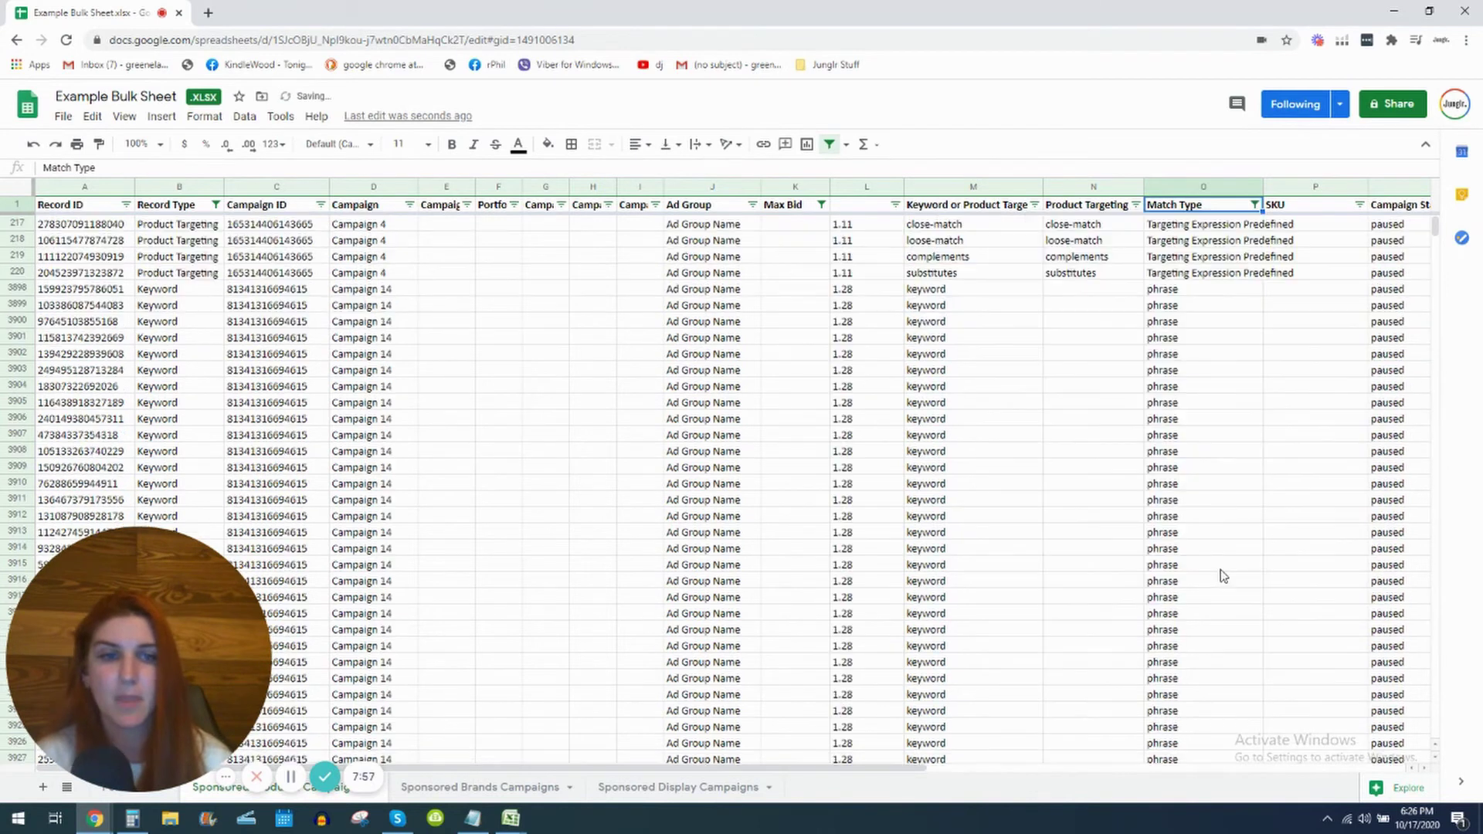
- Compare the blank Max Bid cells with the formula column's bids by campaign and ad group, including rows further down
click(795, 187)
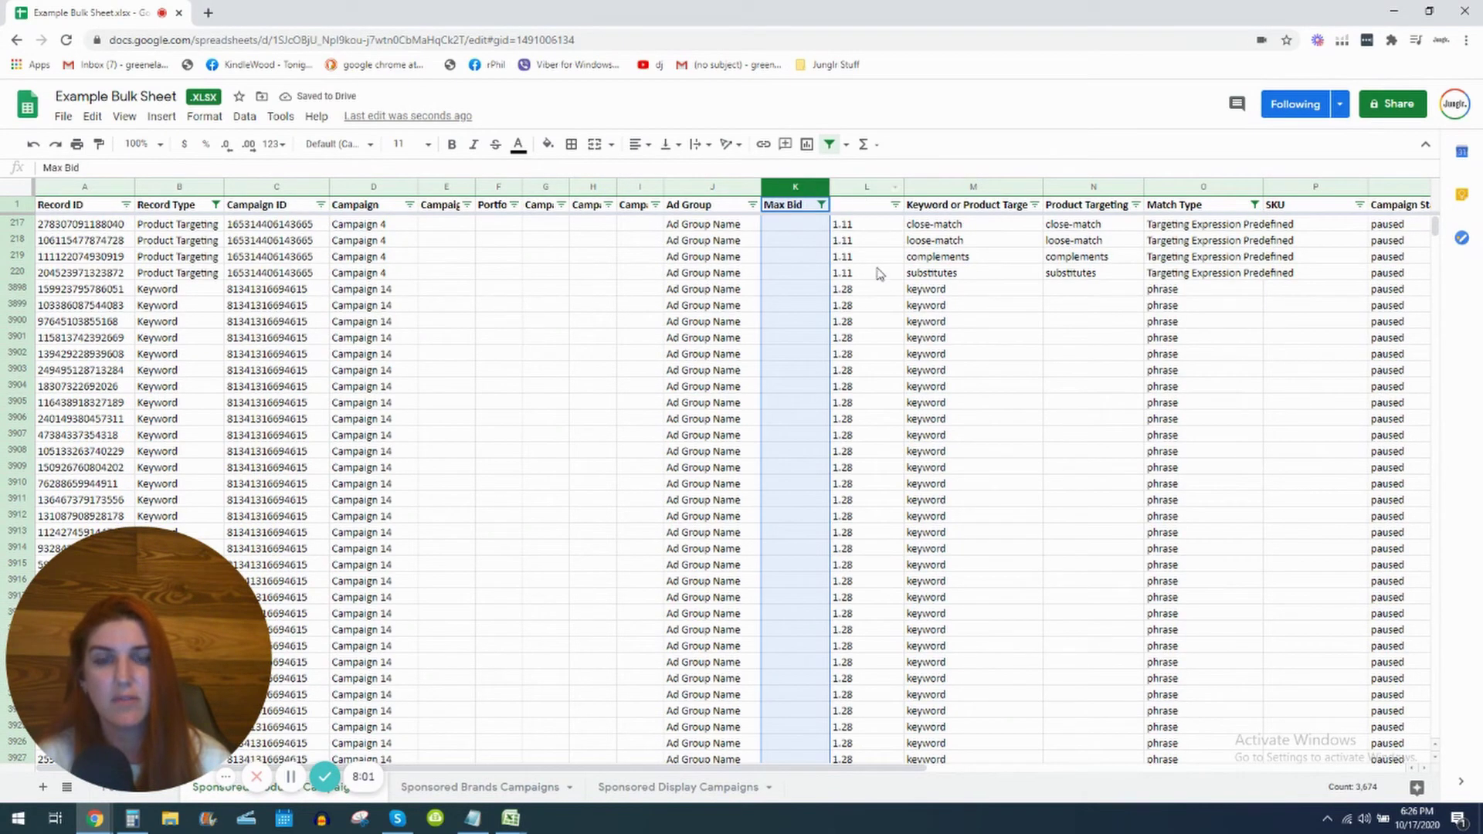
click(867, 187)
click(362, 225)
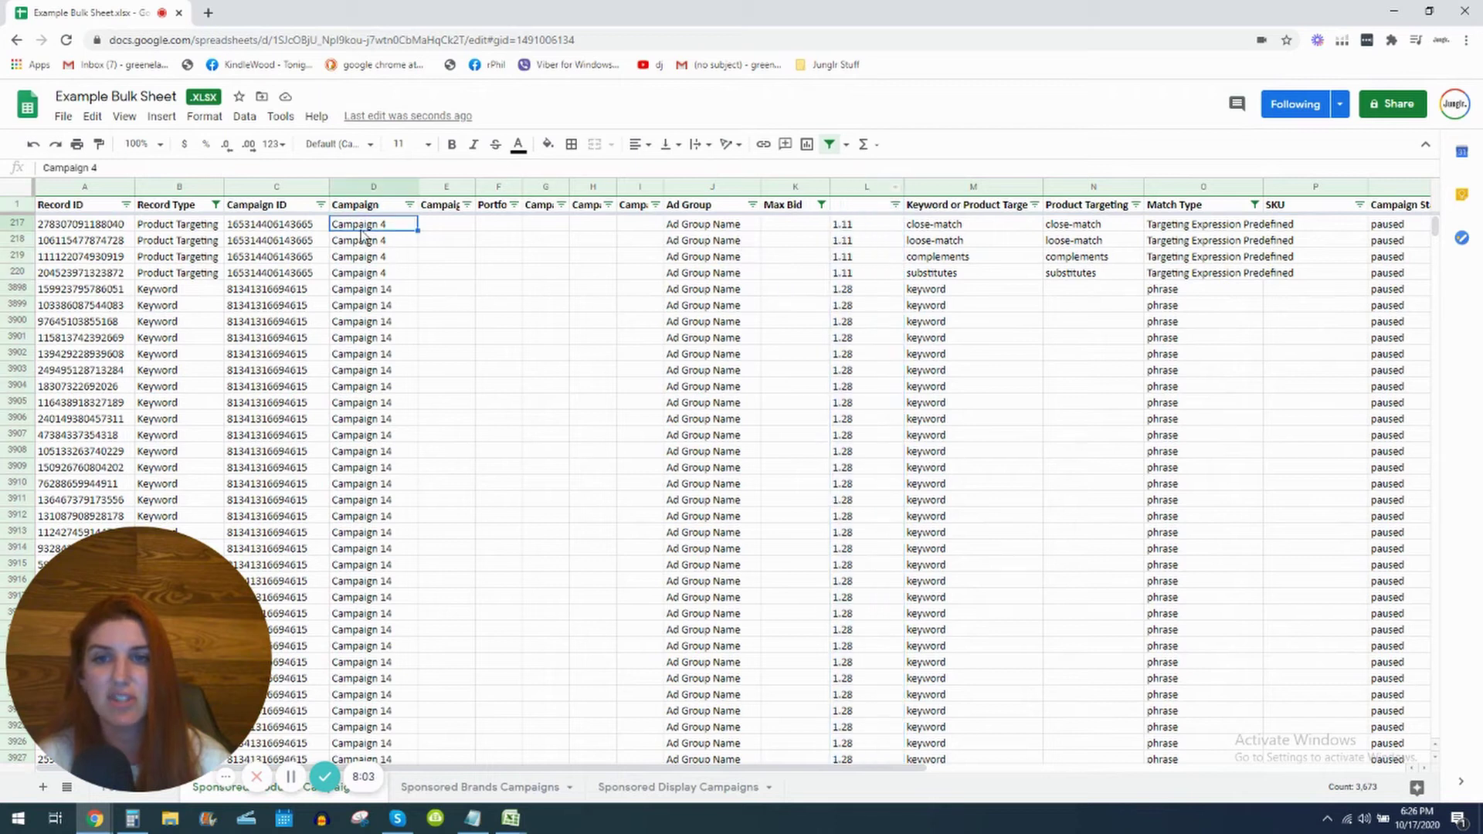
click(724, 224)
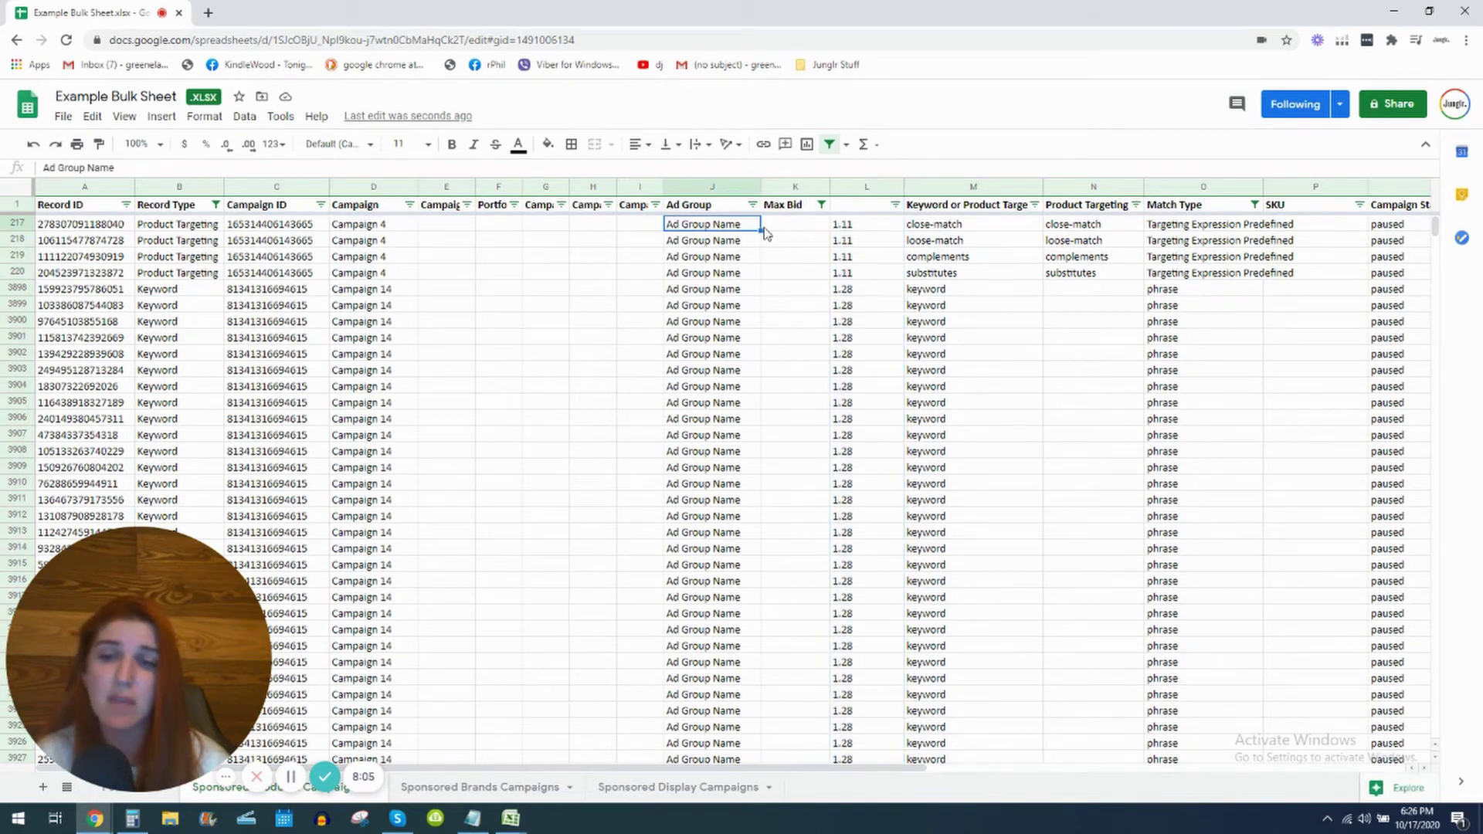
click(708, 186)
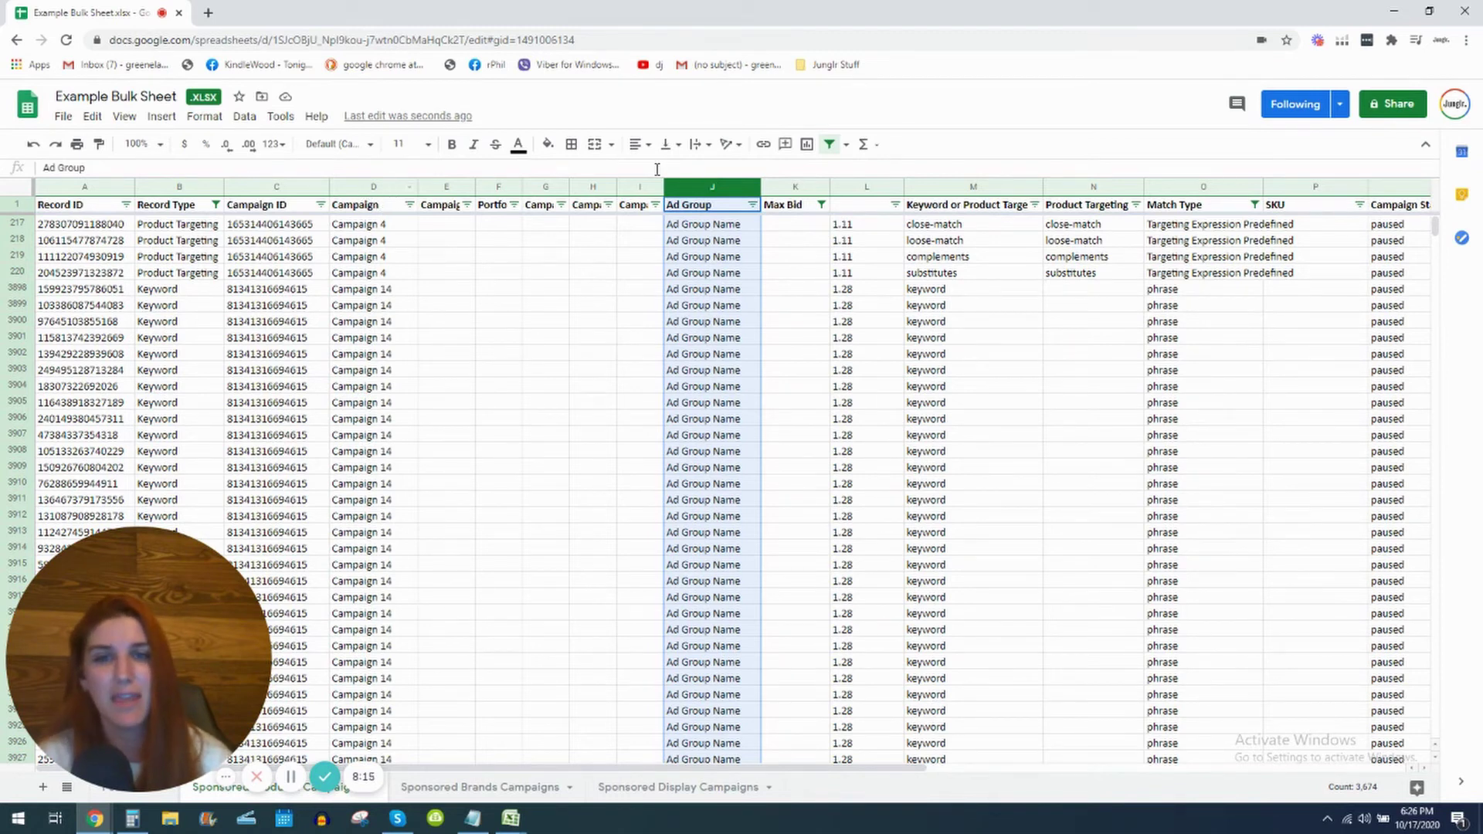
click(864, 186)
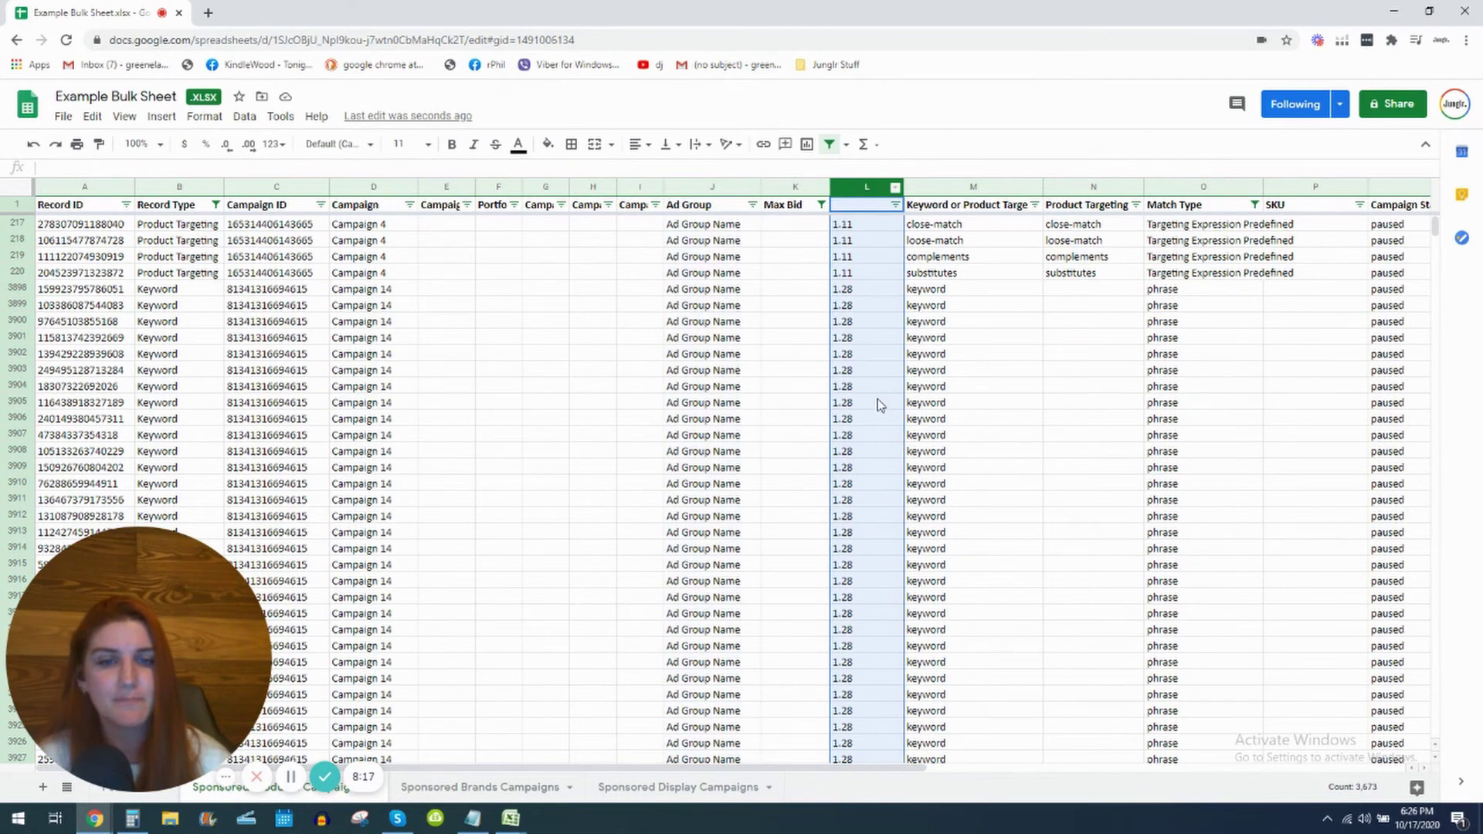
scroll(878, 405, down, 20)
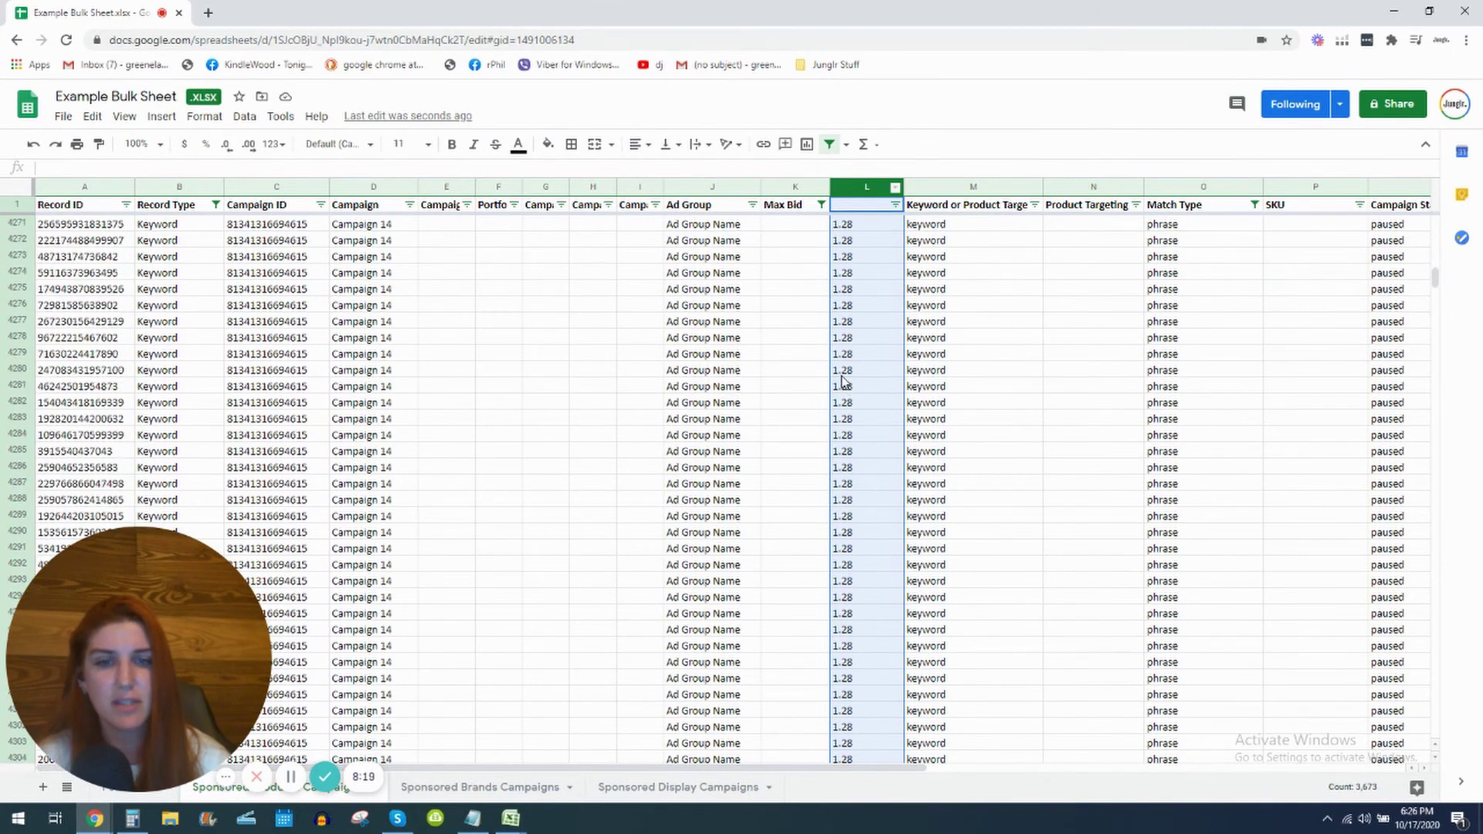
scroll(843, 381, down, 5)
drag(1435, 297, 1374, 183)
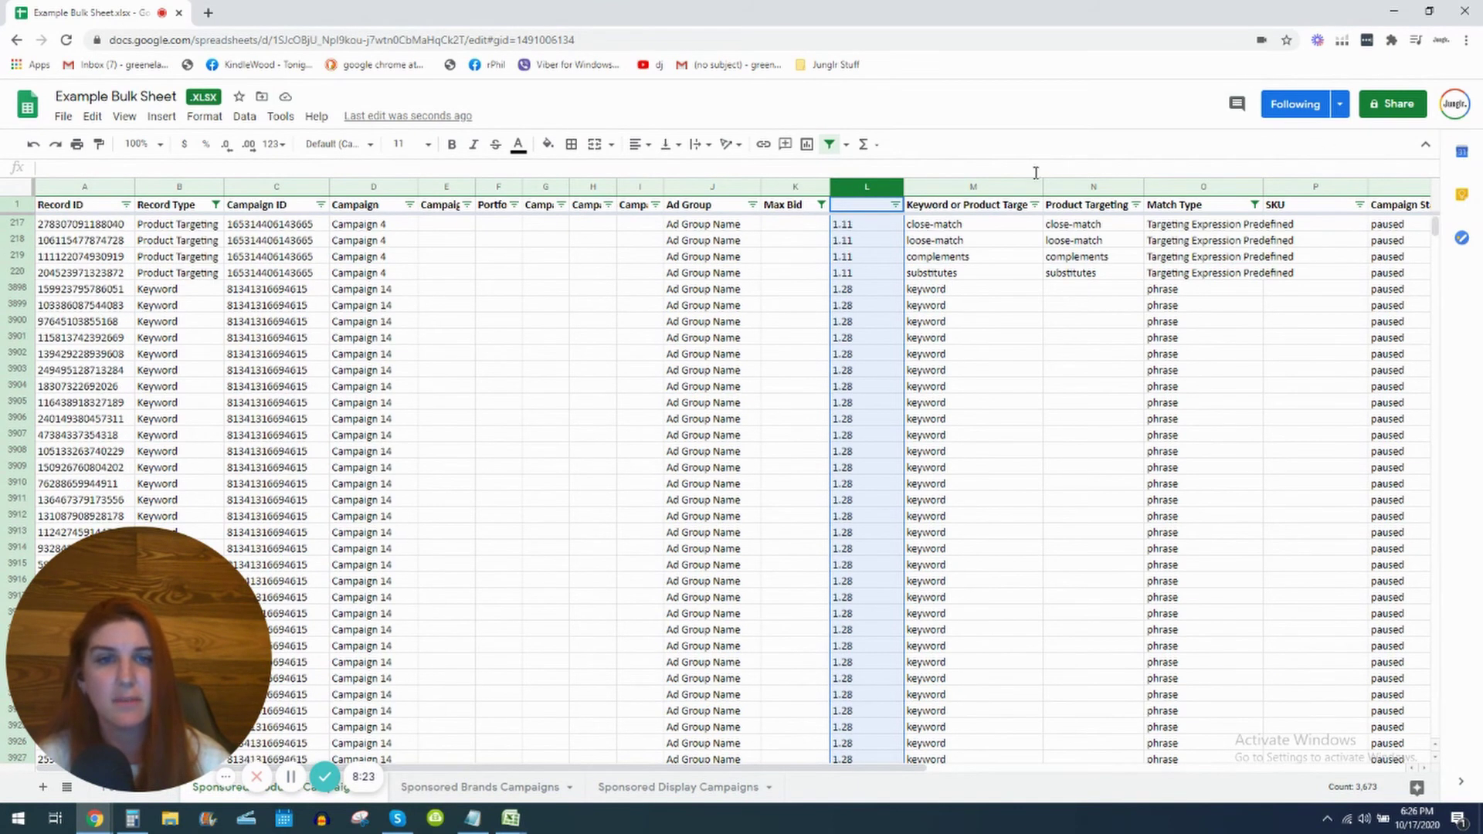
- Reset the Max Bid filter to include all values
click(821, 204)
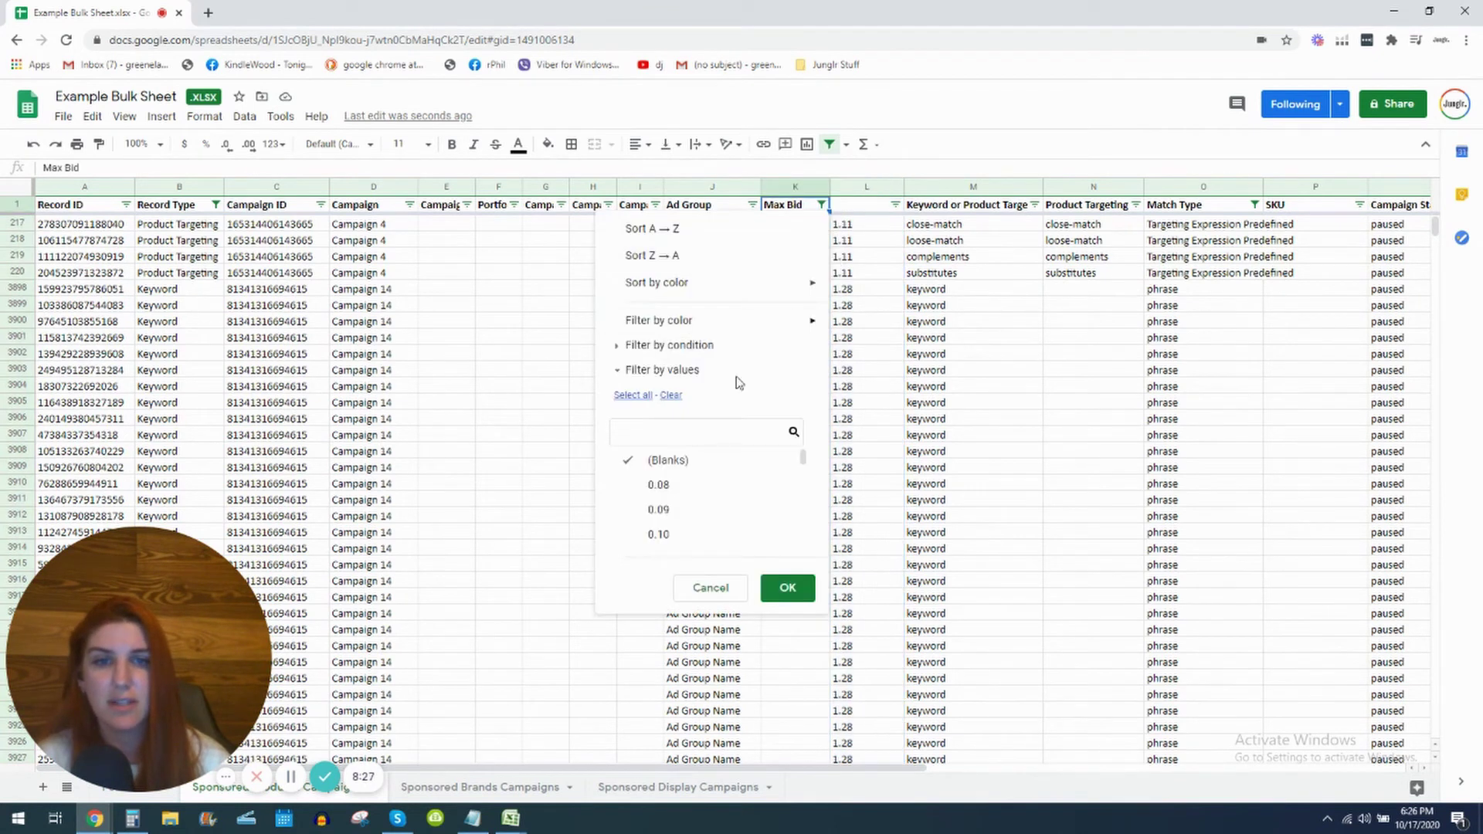
click(630, 394)
click(799, 587)
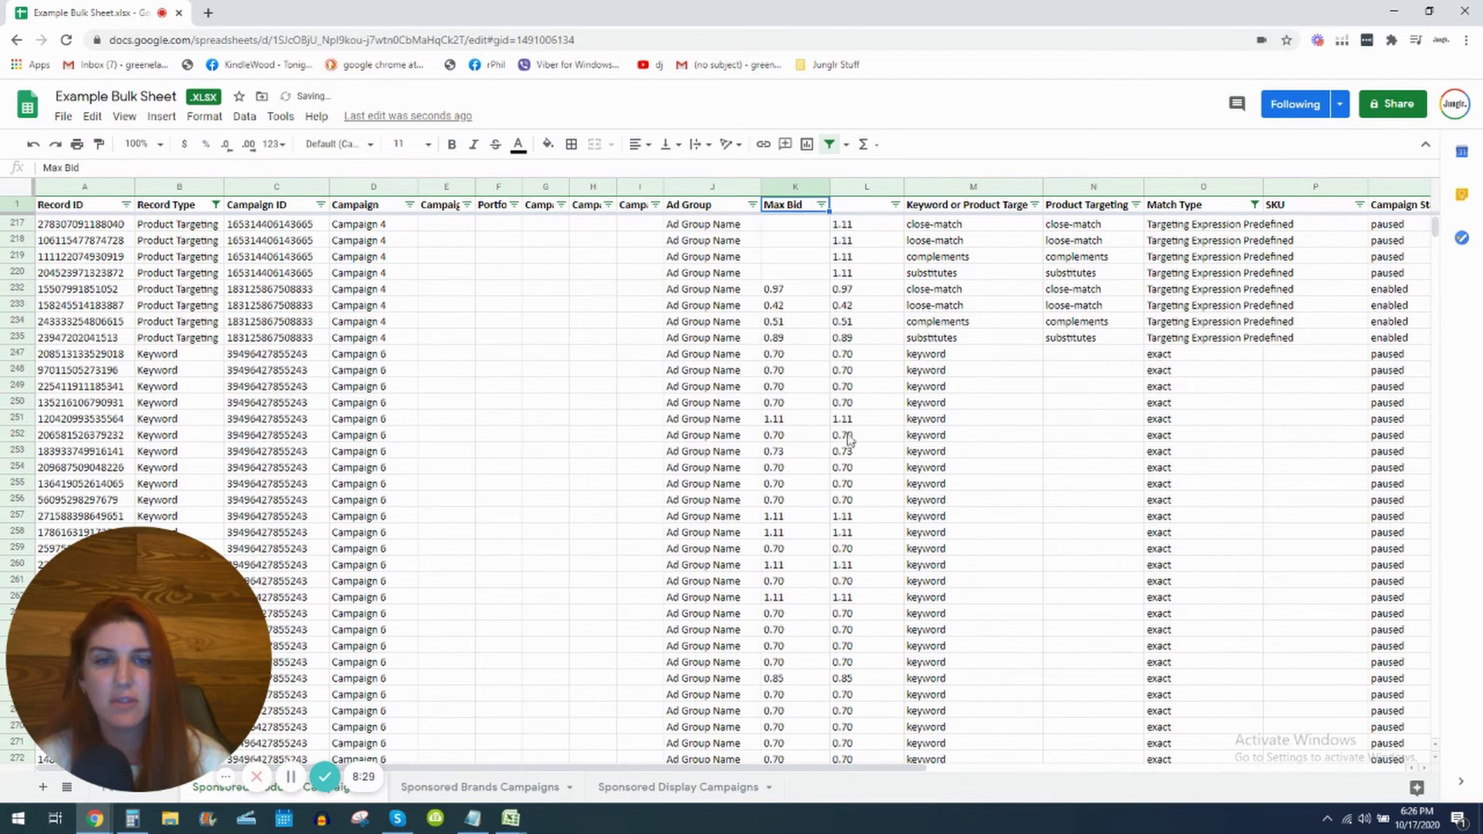
- Compare filled and blank Max Bid cells with the formula results beside them, and inspect the formula in L217
drag(787, 488, 863, 617)
click(803, 570)
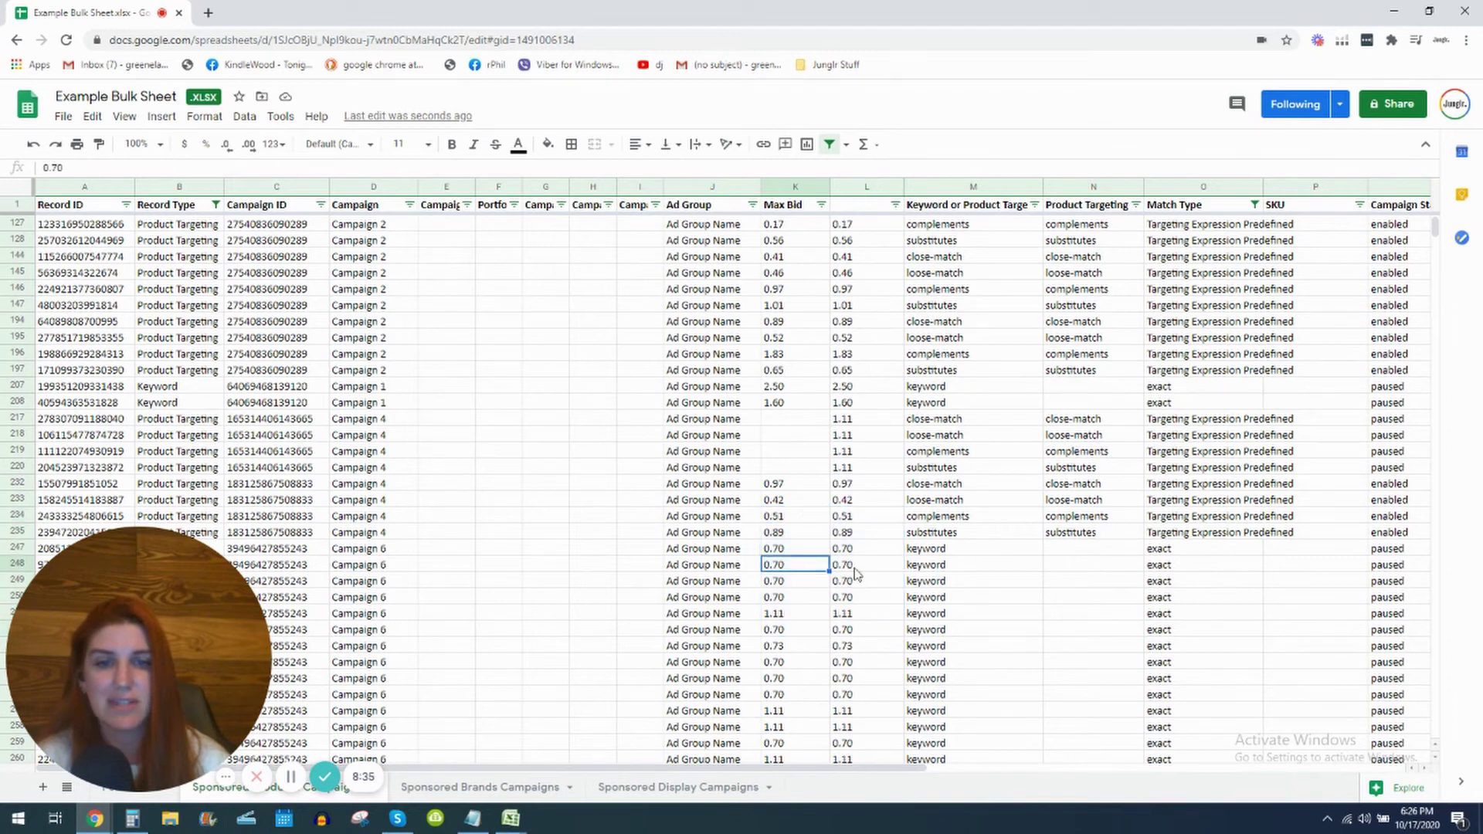
drag(780, 421, 874, 479)
click(849, 423)
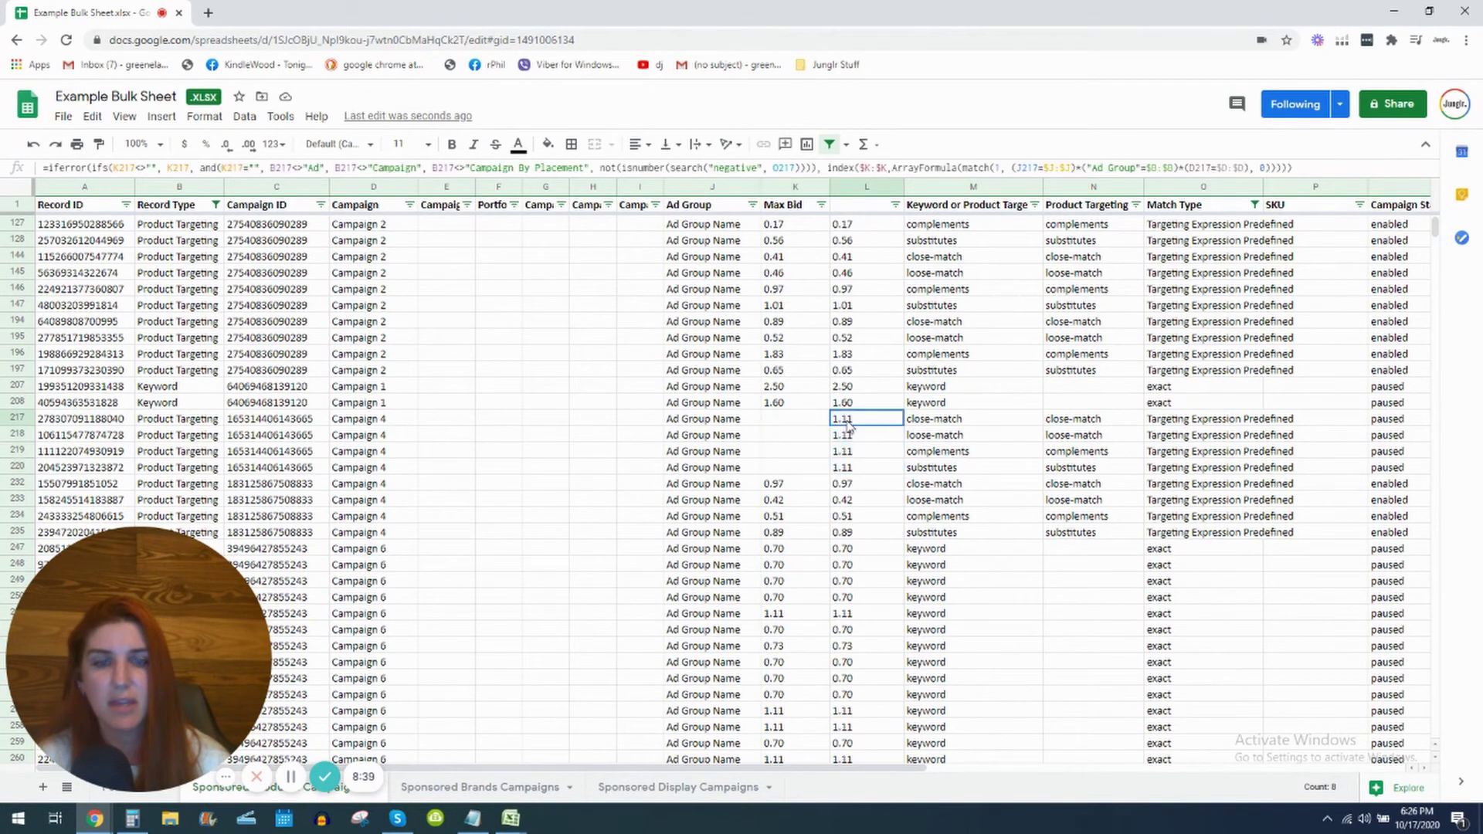
scroll(844, 431, up, 1)
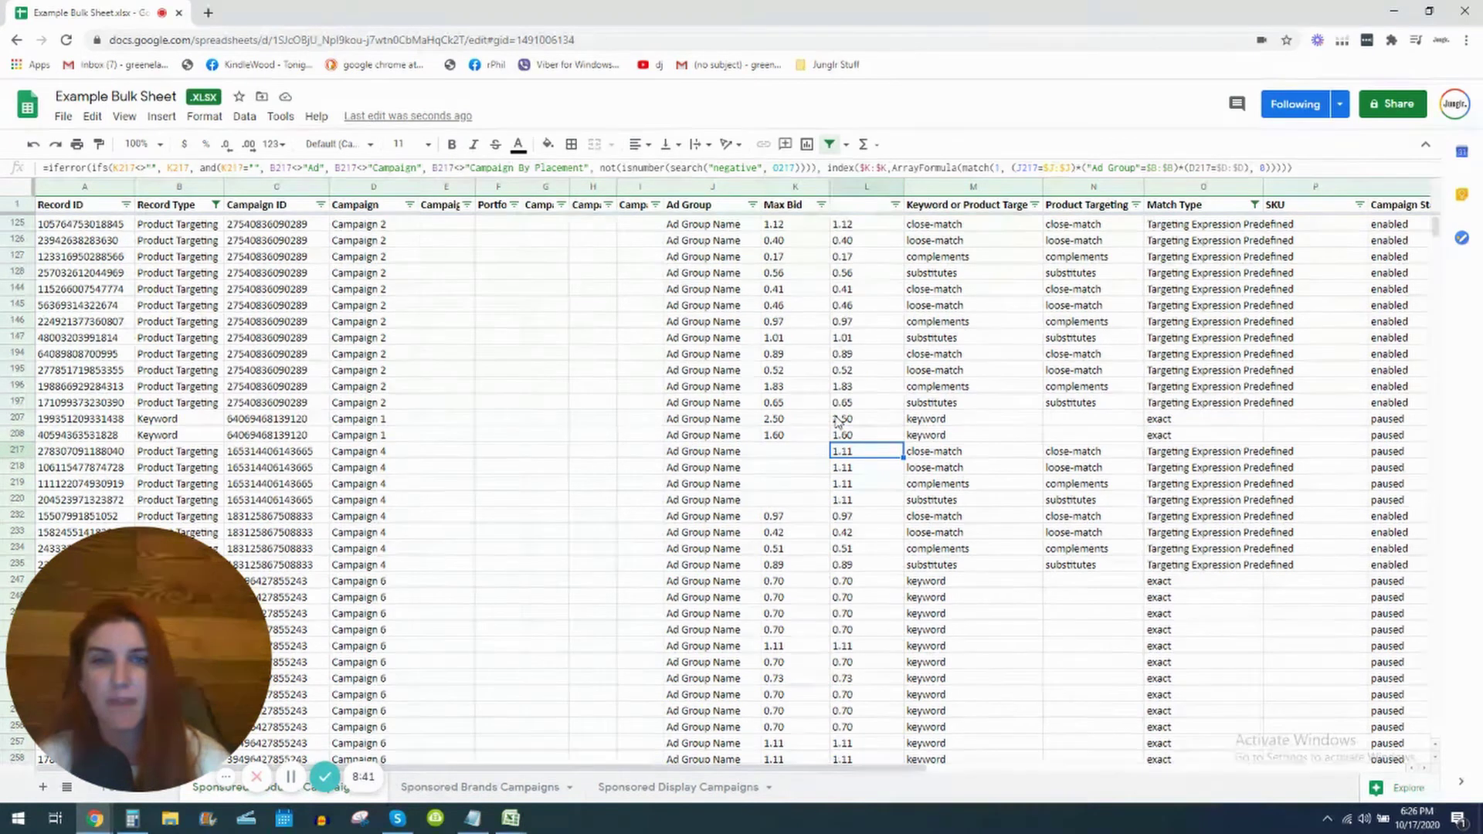
- Reset the Record Type and Match Type filters to include all values and return to the first data rows
click(216, 204)
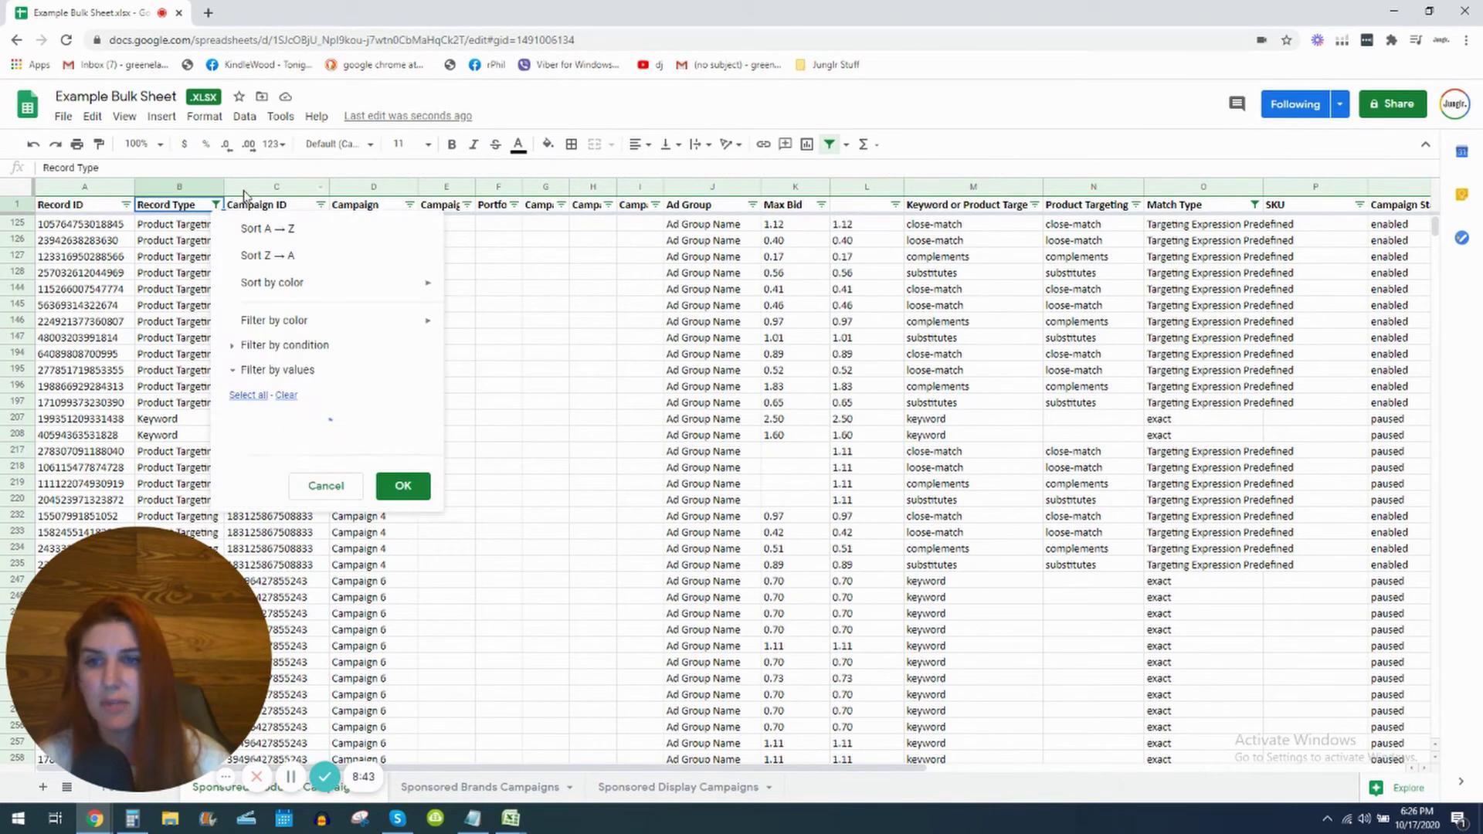
click(242, 394)
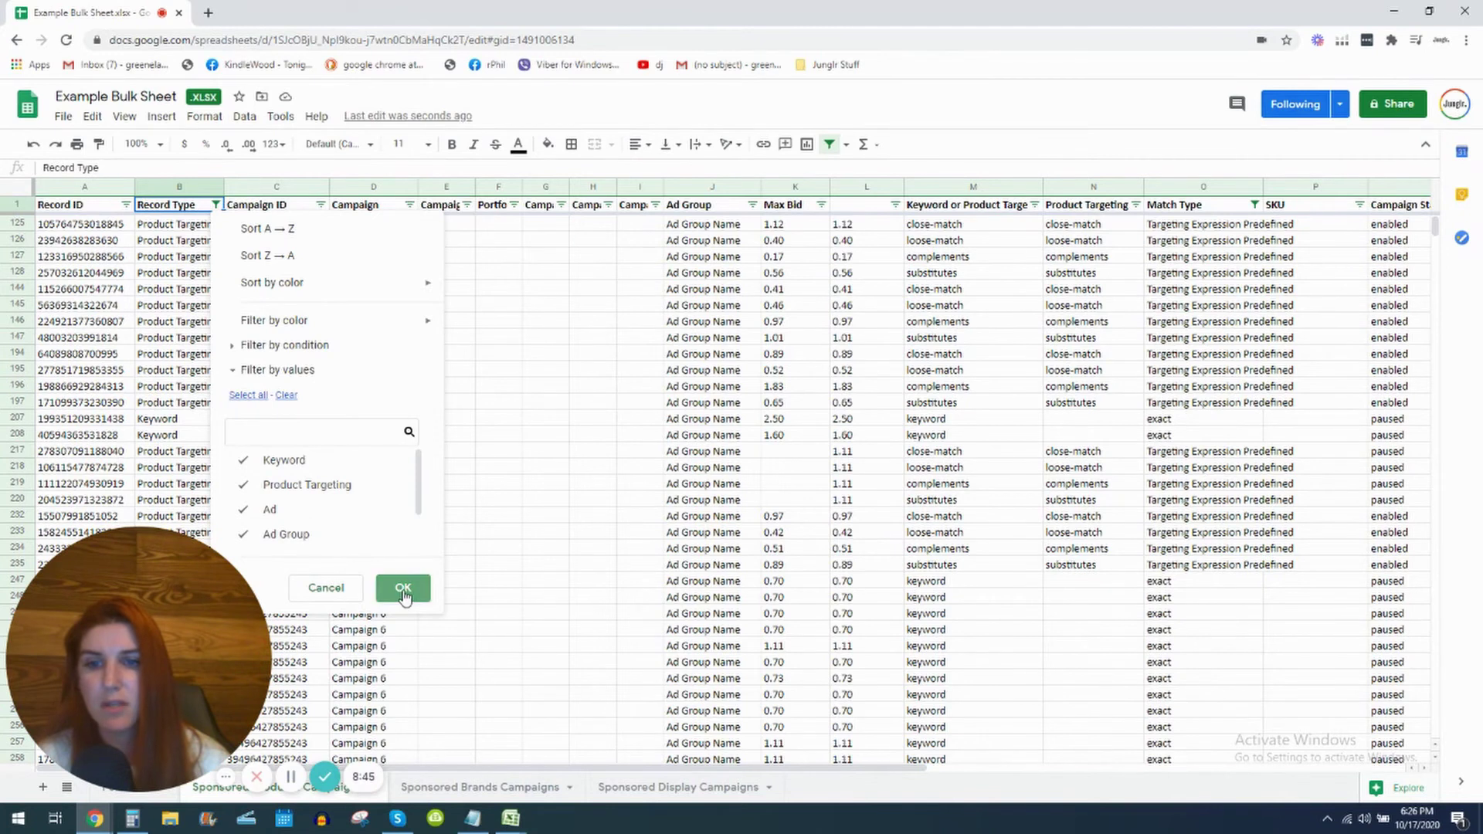
click(403, 587)
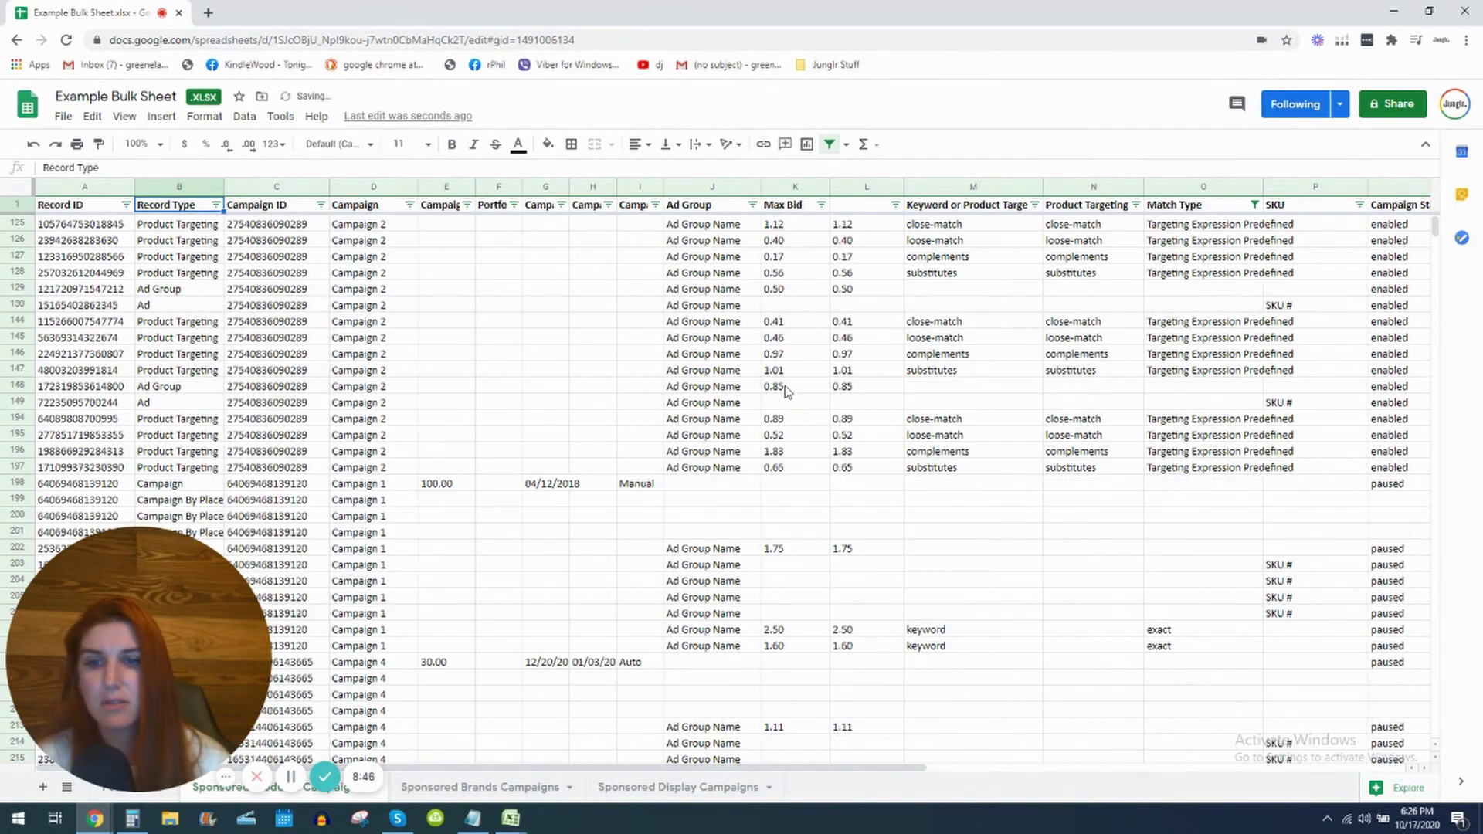
click(1254, 205)
click(1072, 400)
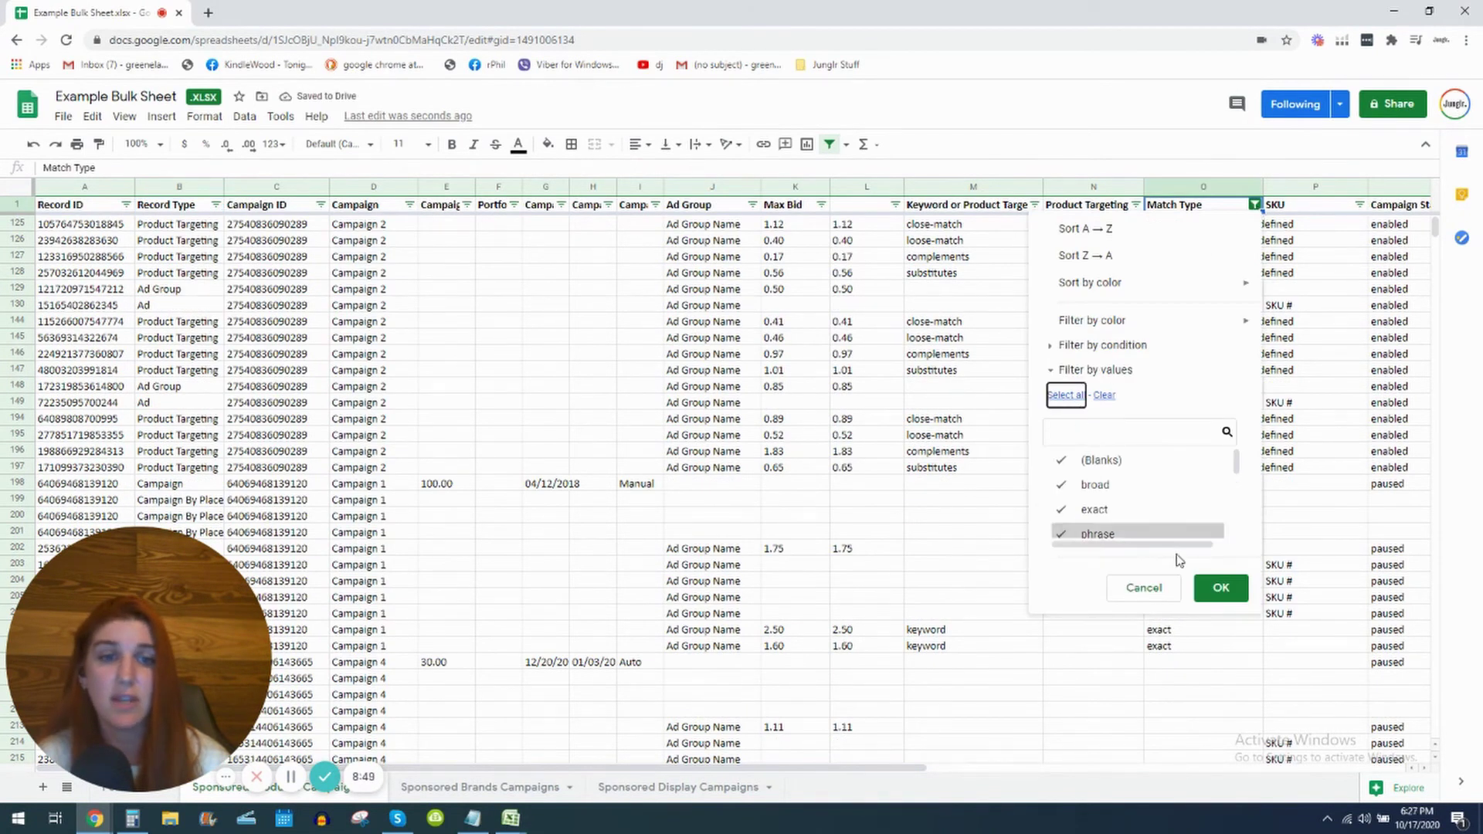
click(1222, 588)
scroll(1192, 532, up, 10)
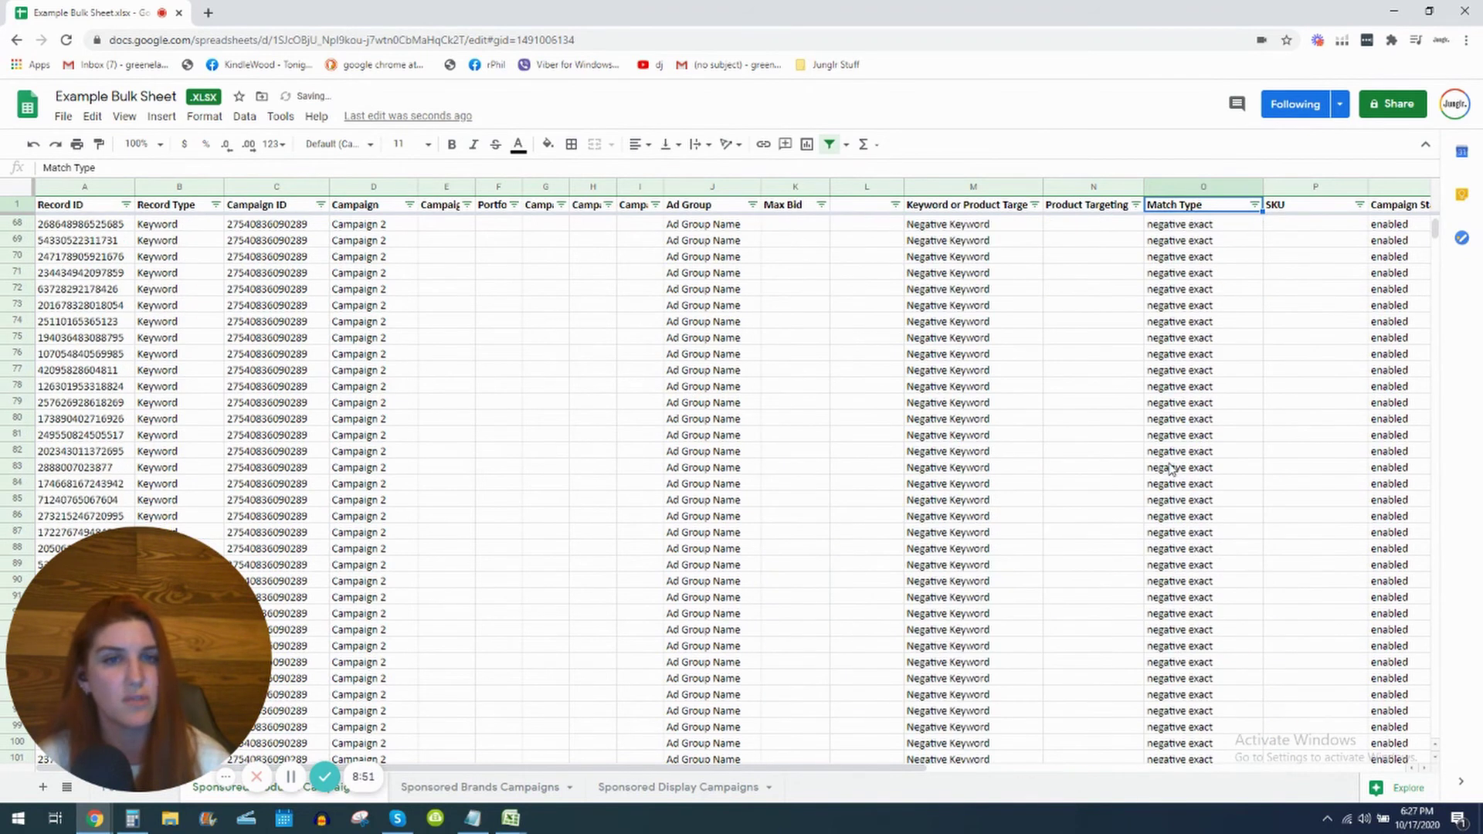
drag(1433, 232, 1440, 189)
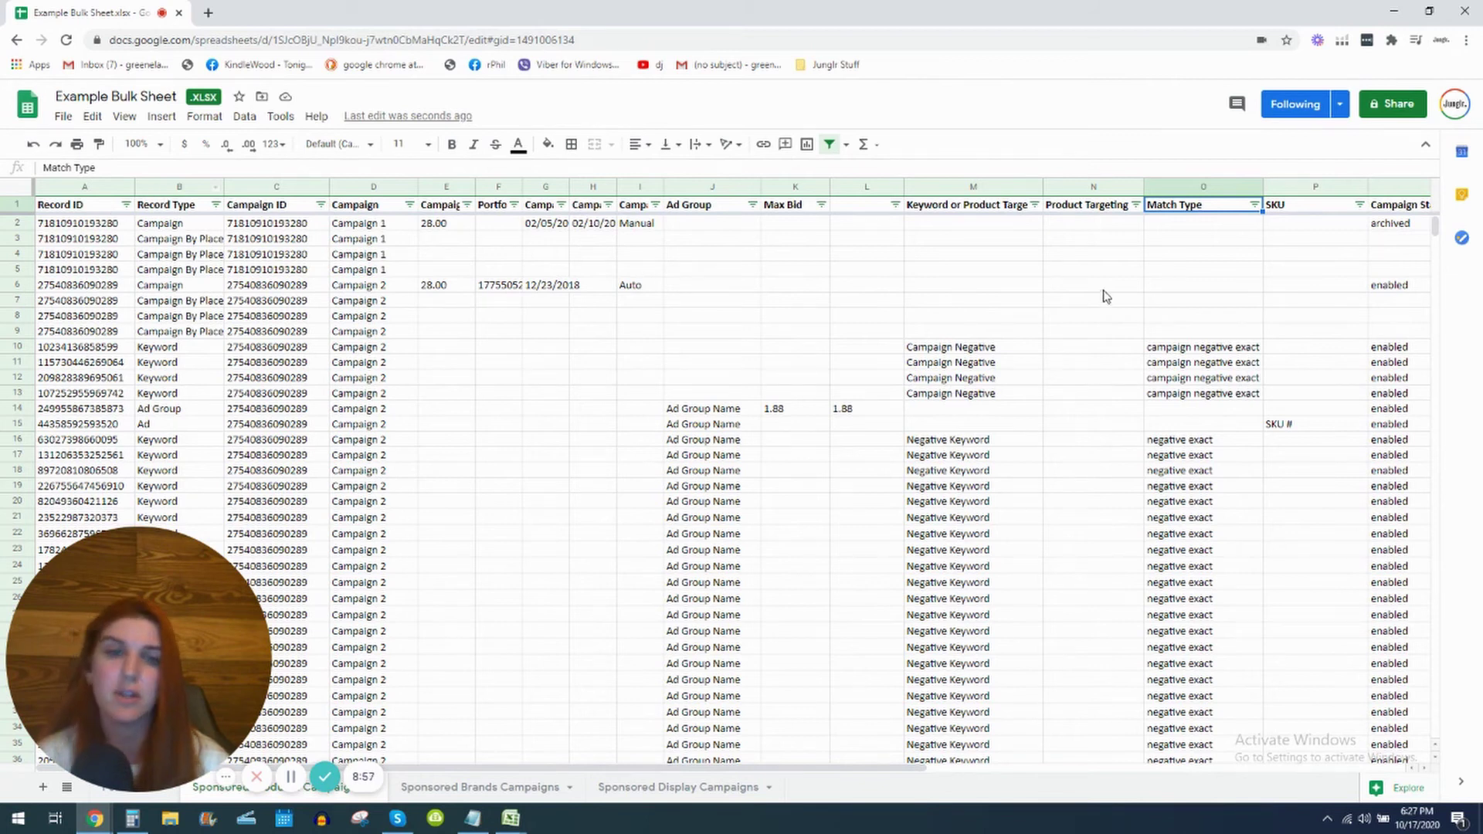
- Copy the formula column's results from L2 down to the last data row and return to the first rows
click(871, 226)
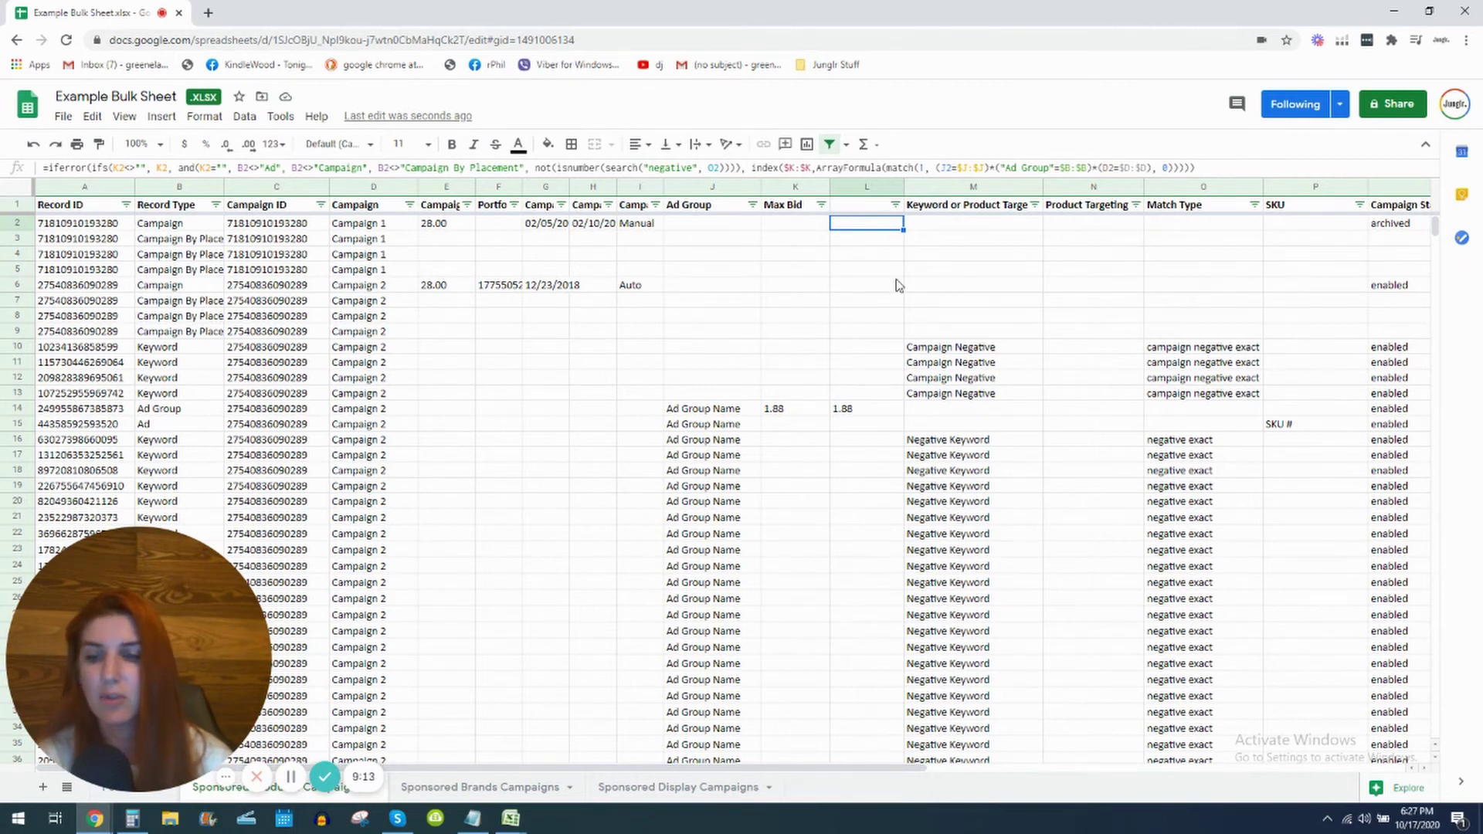
key(ctrl+shift+Down)
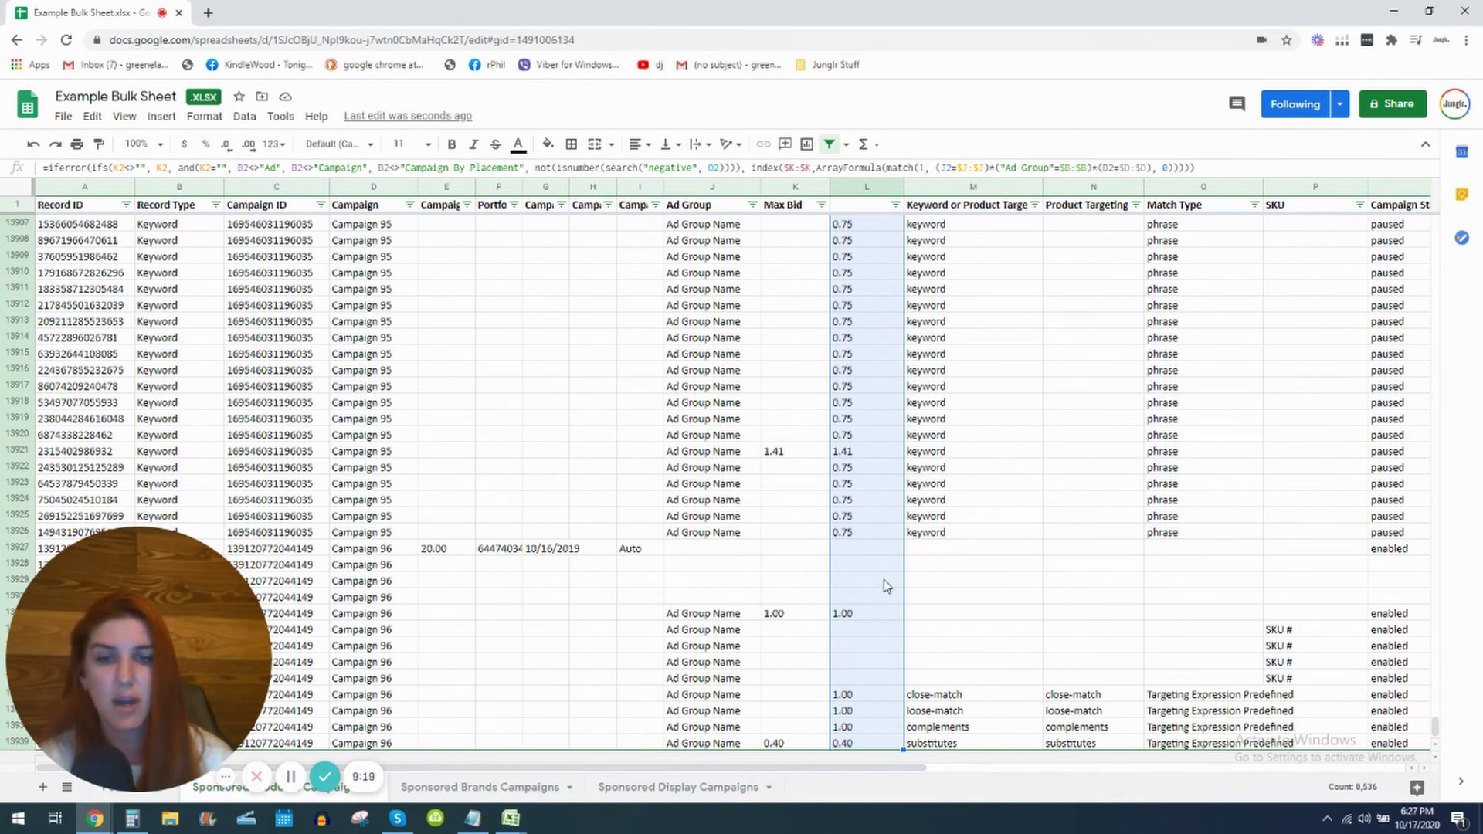
key(ctrl+c)
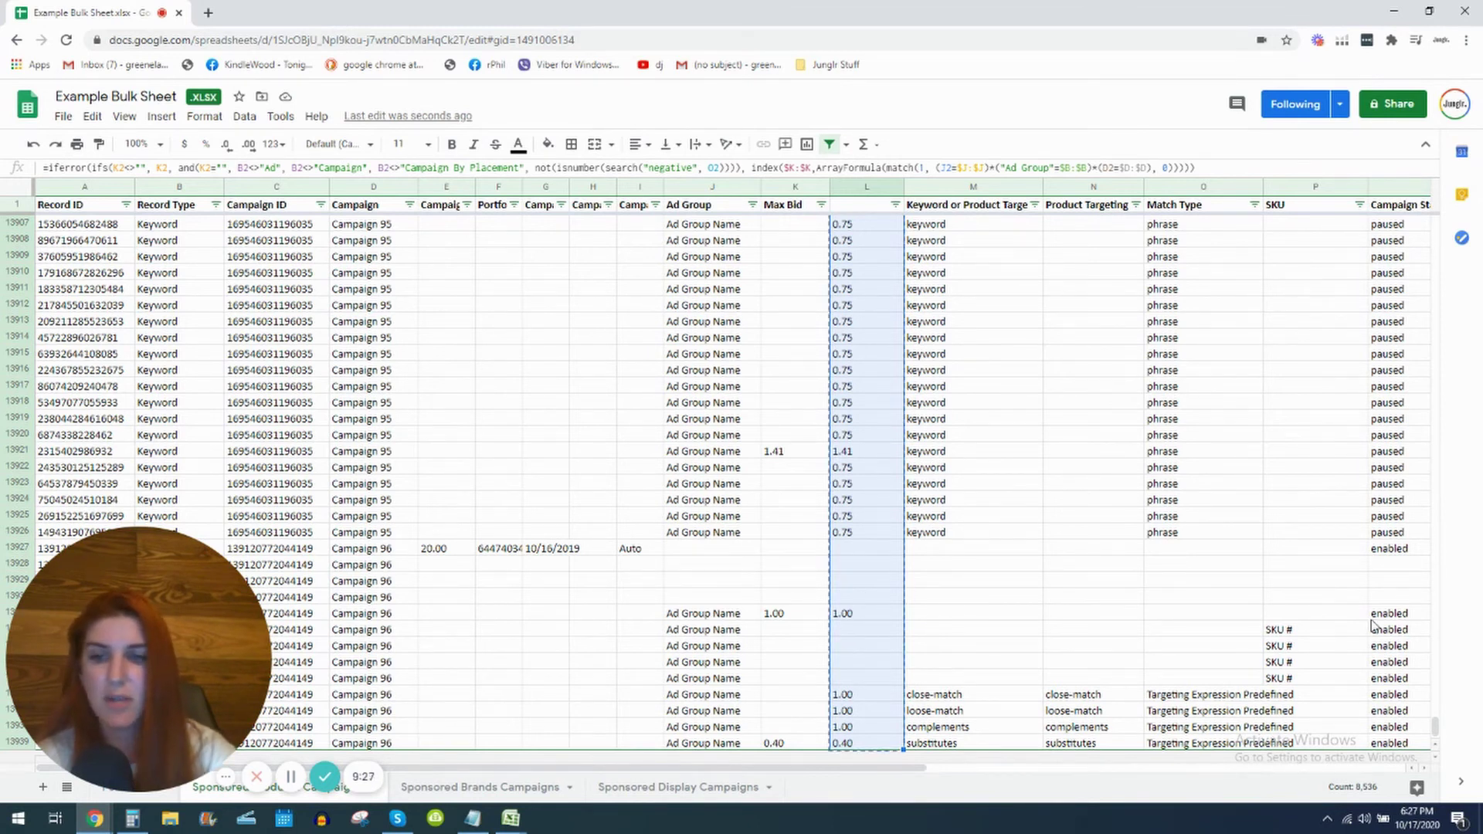
key(ctrl+shift+Up)
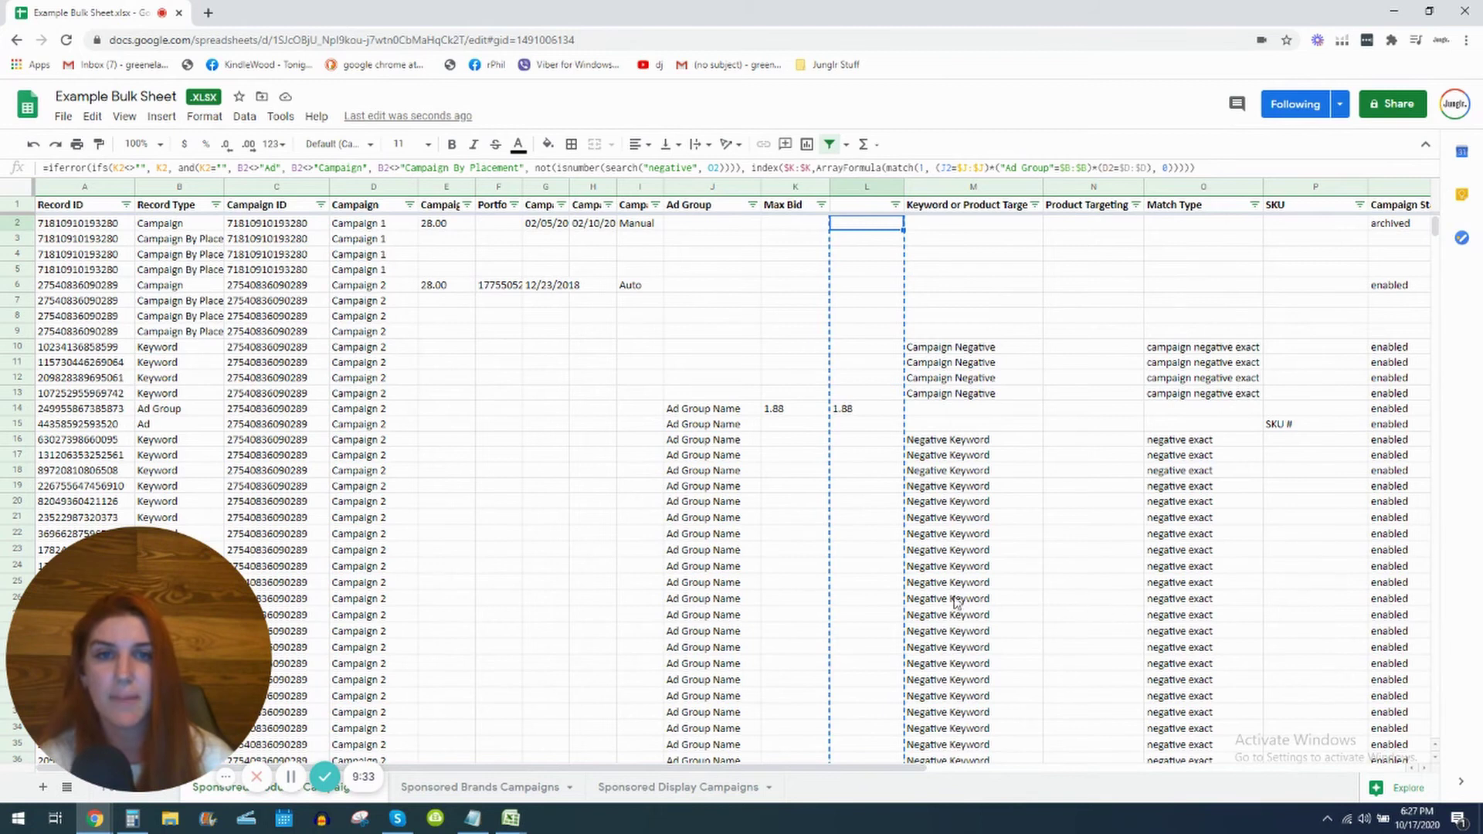
- Compare the empty top cells of Max Bid with the copied formula column, and inspect the formula in L2
click(794, 230)
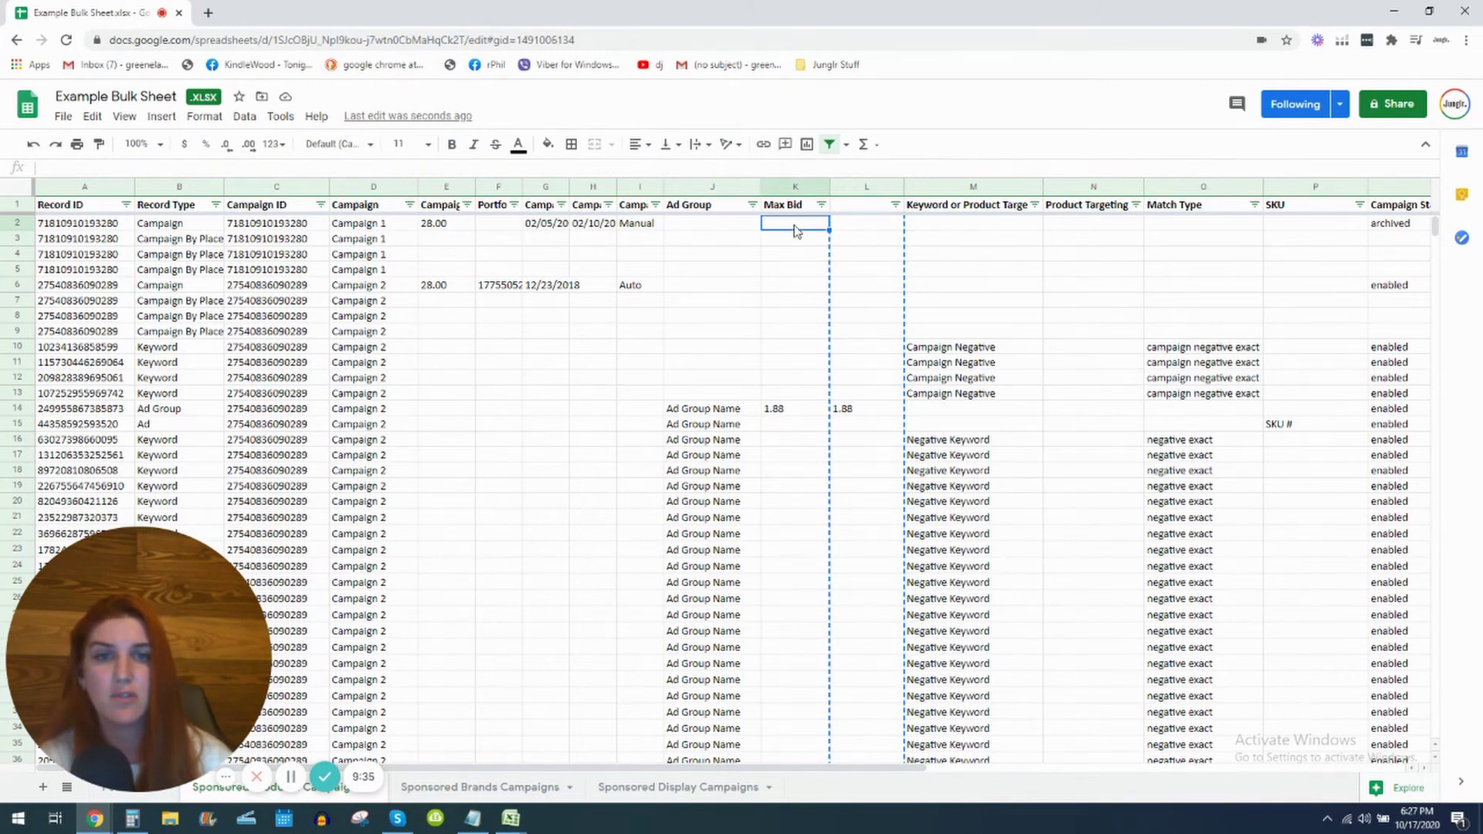
shift+click(759, 680)
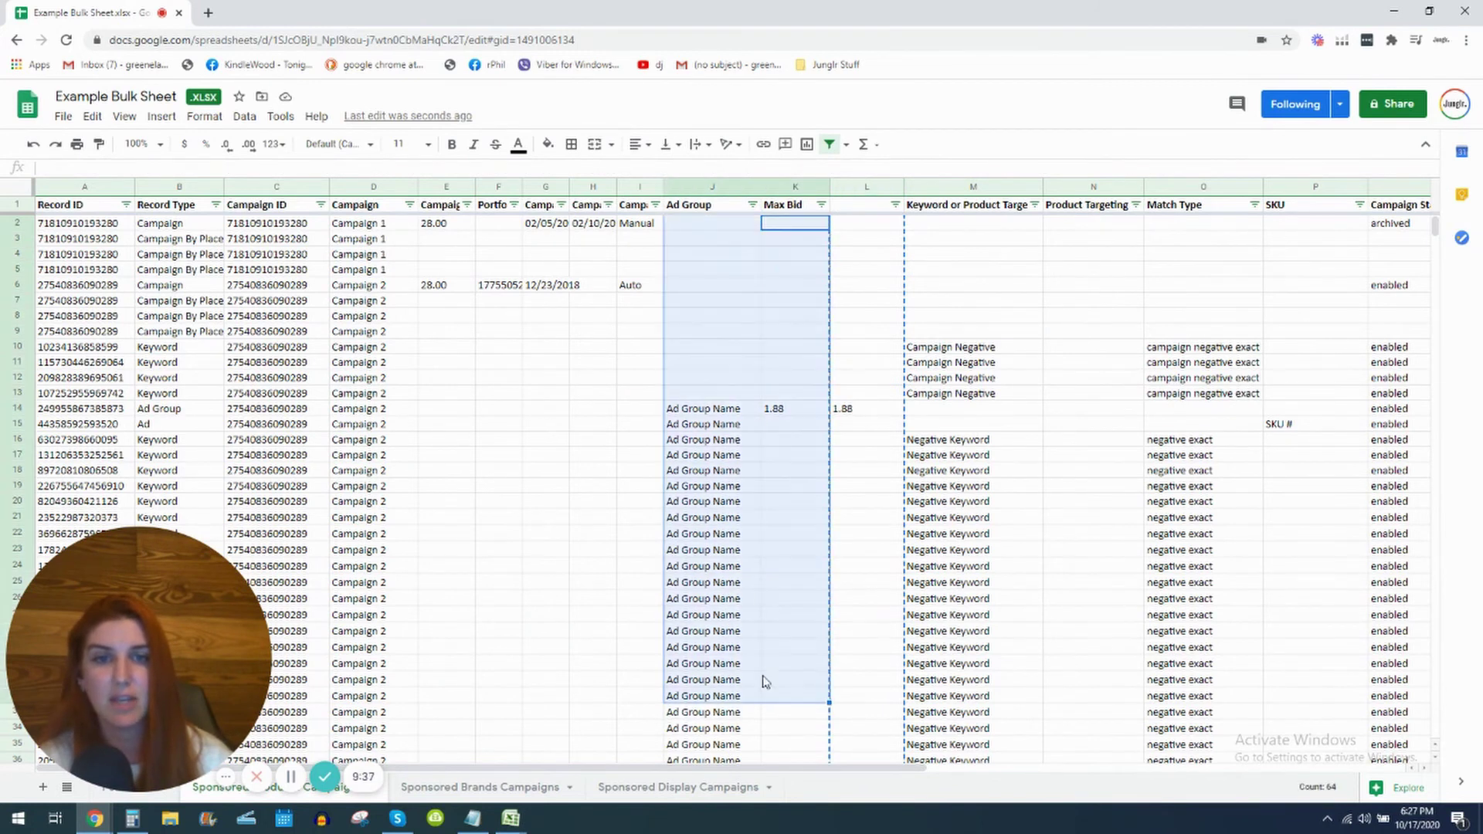
click(859, 227)
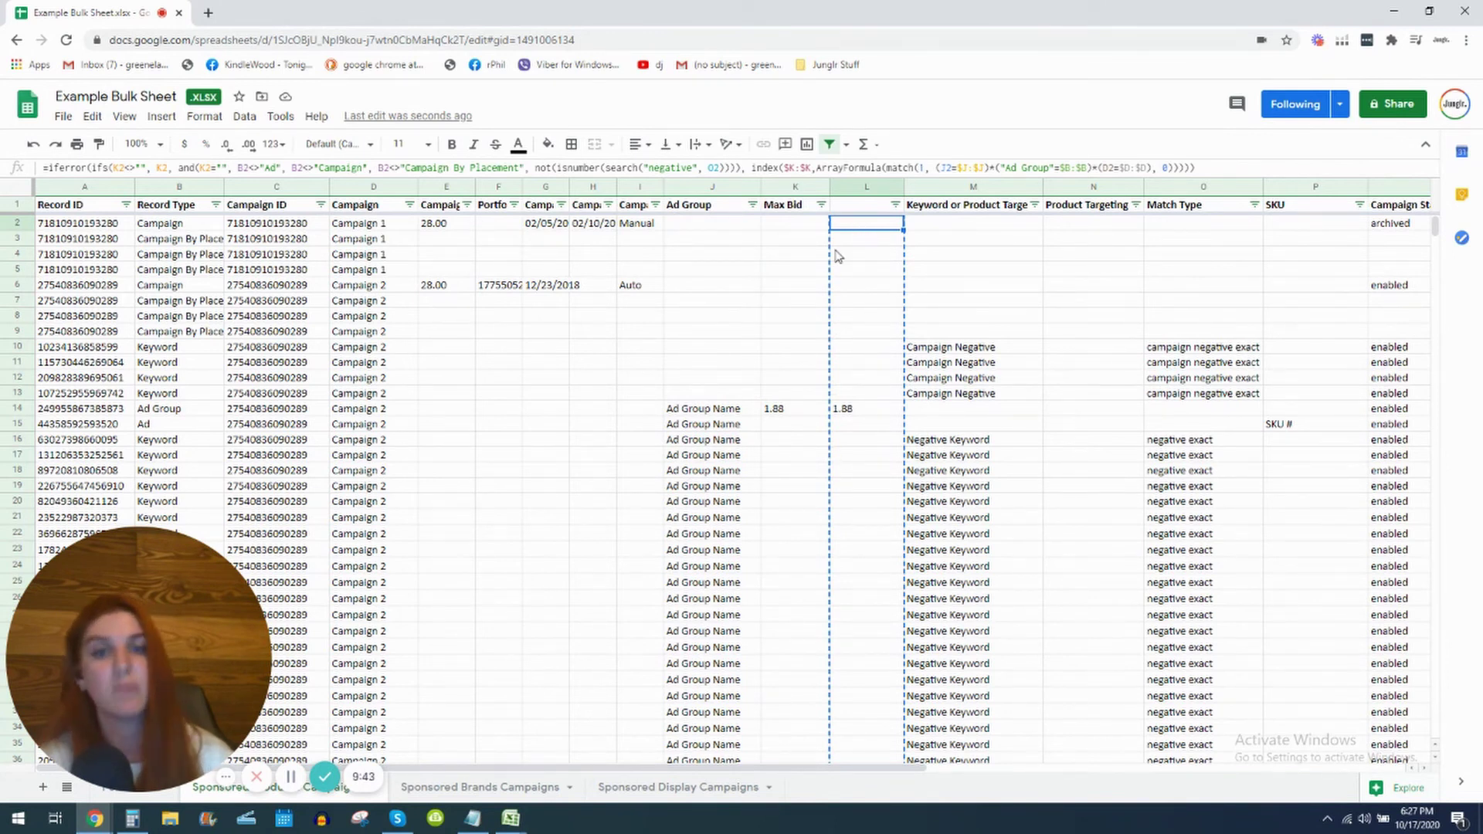
click(789, 229)
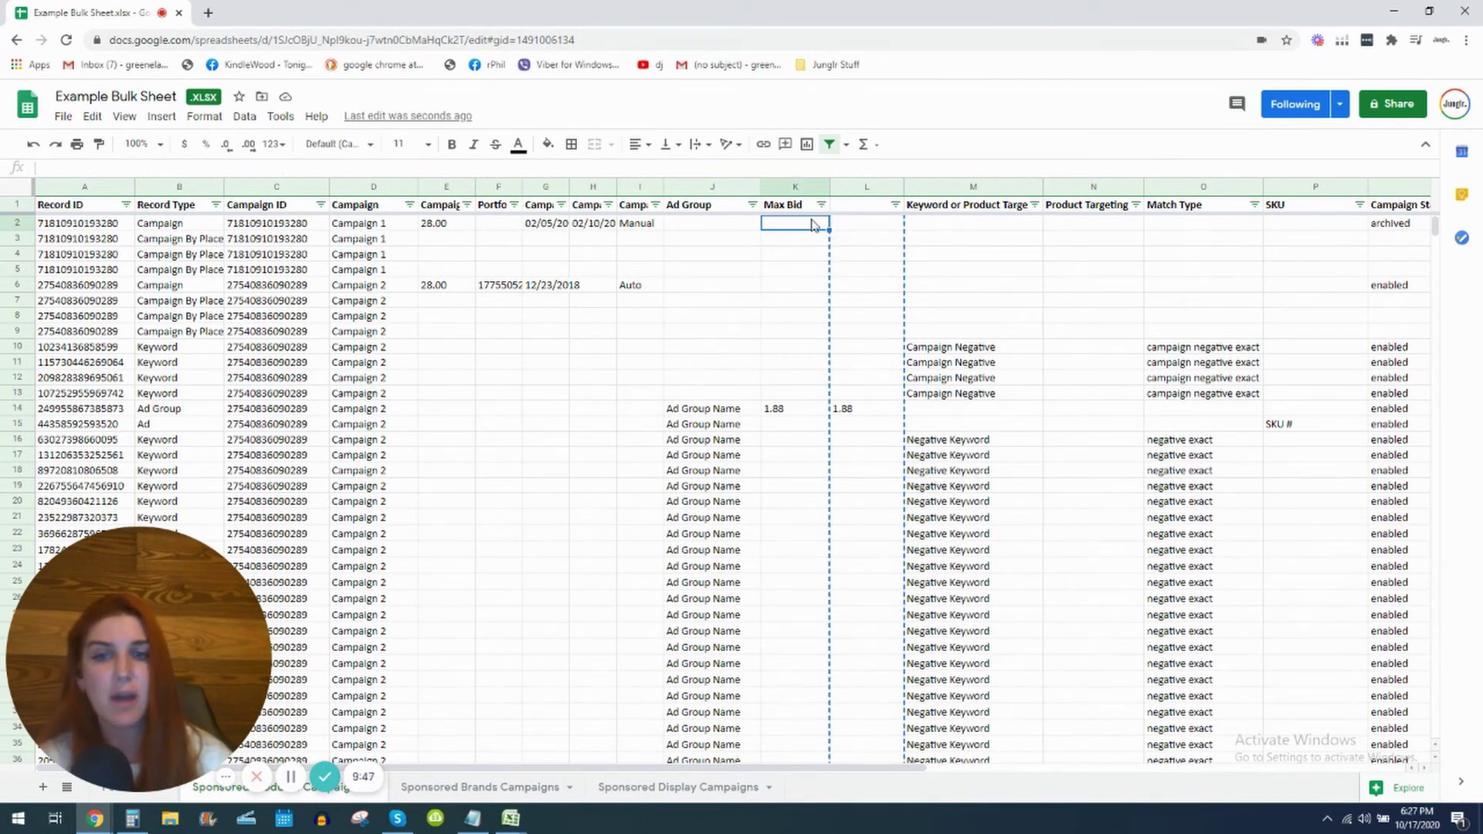
click(882, 232)
double_click(881, 232)
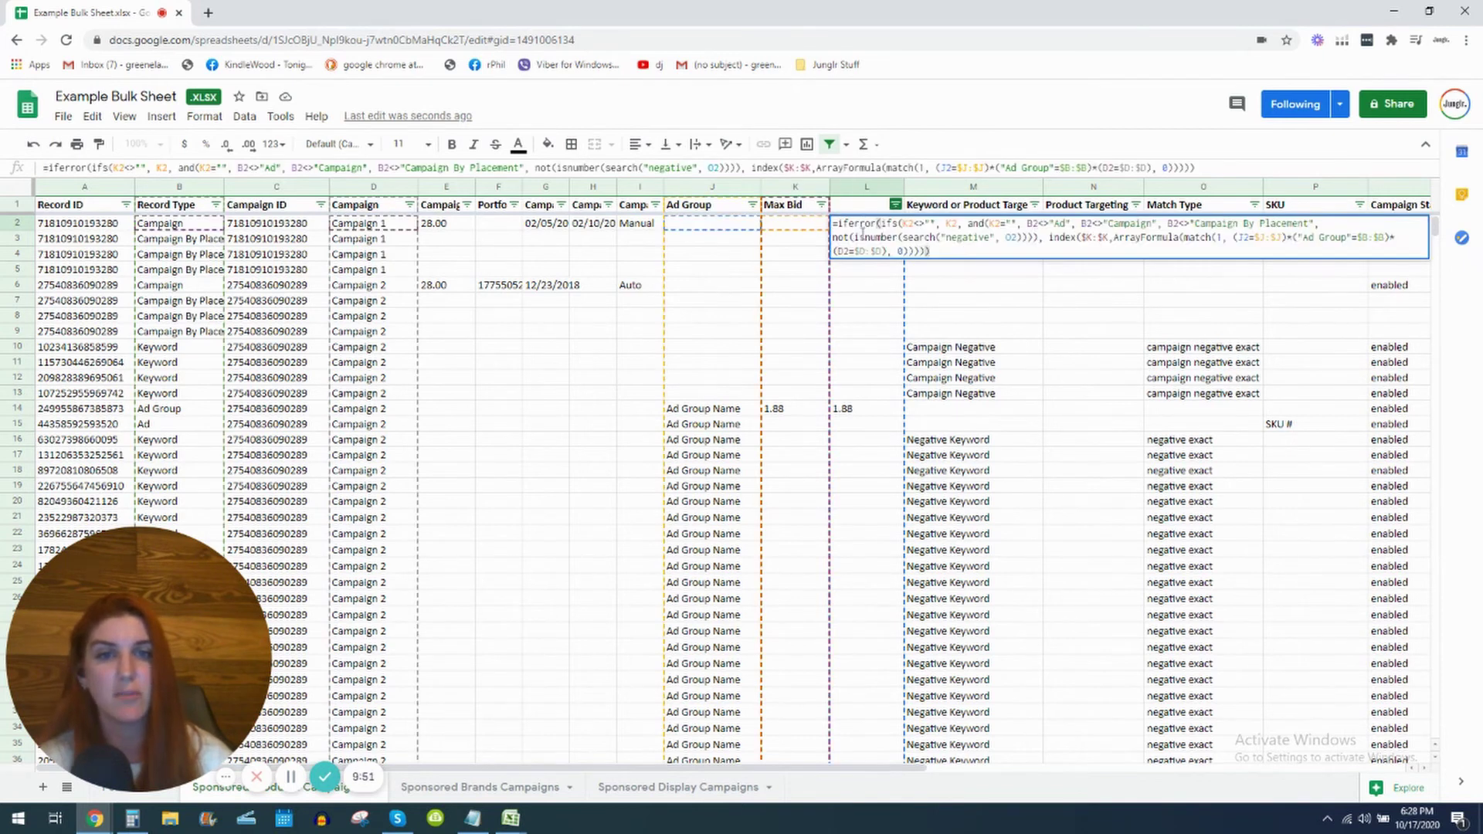
click(885, 320)
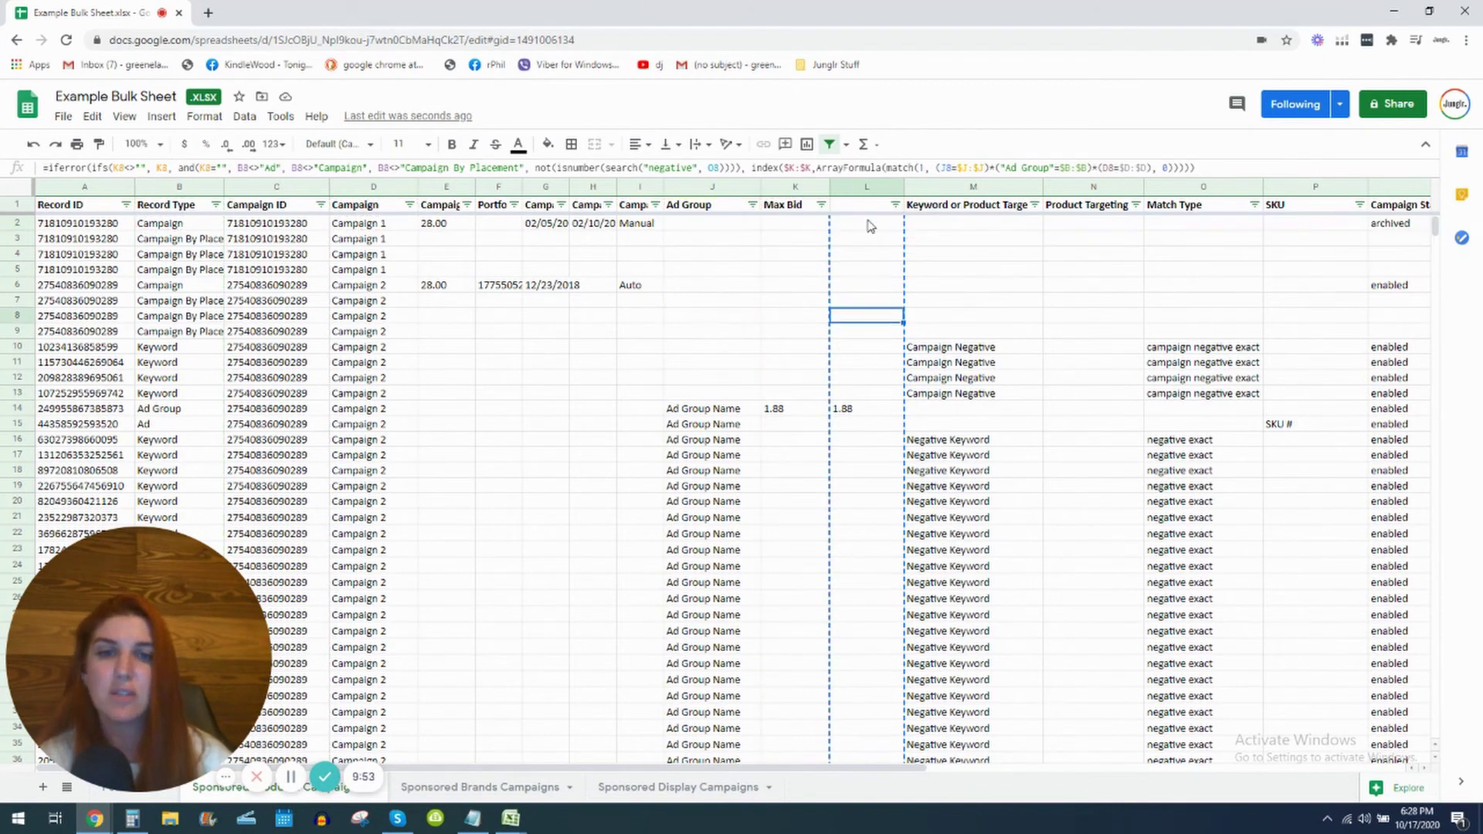
drag(871, 225, 867, 485)
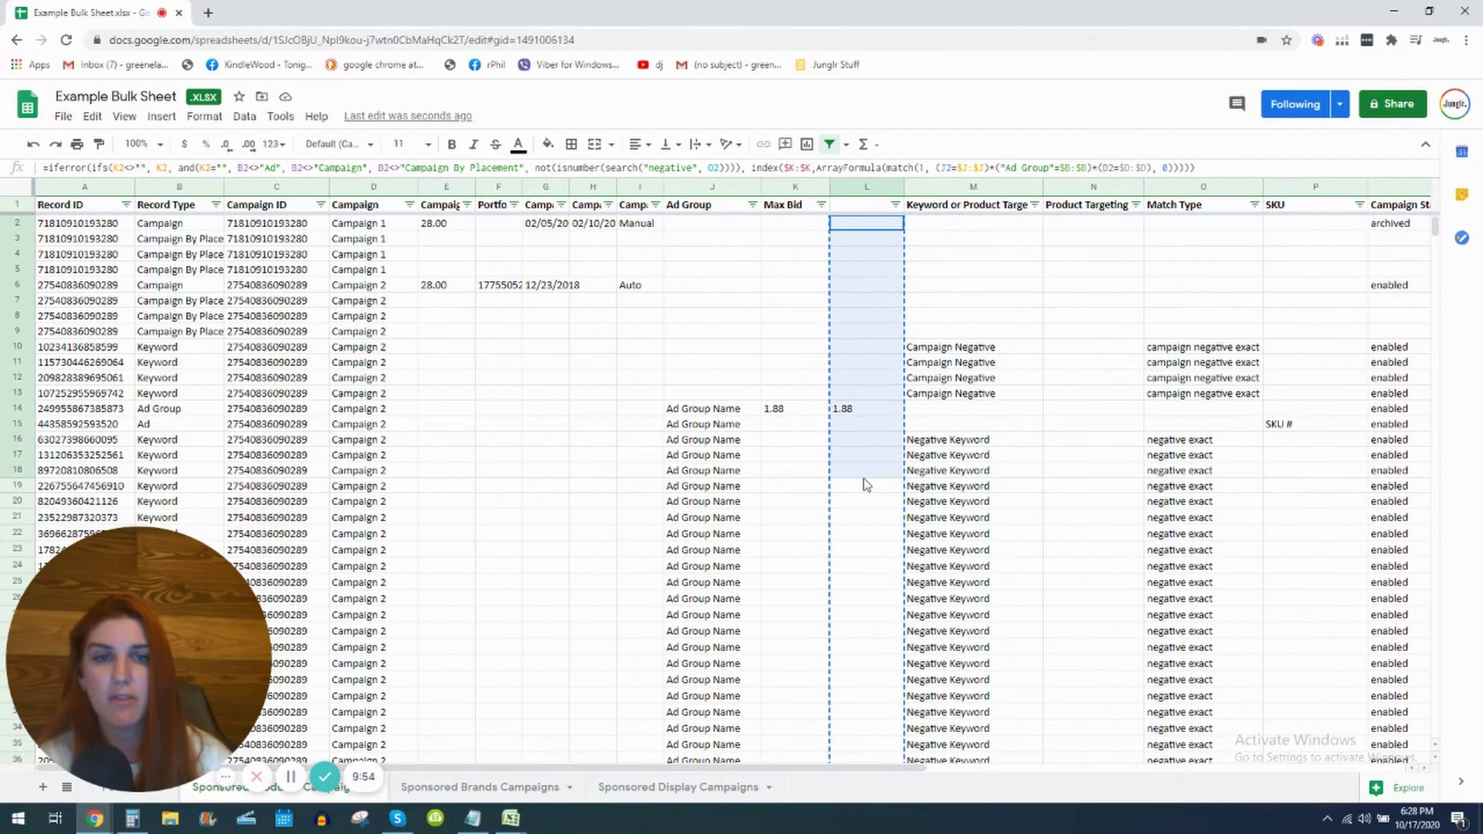
click(862, 230)
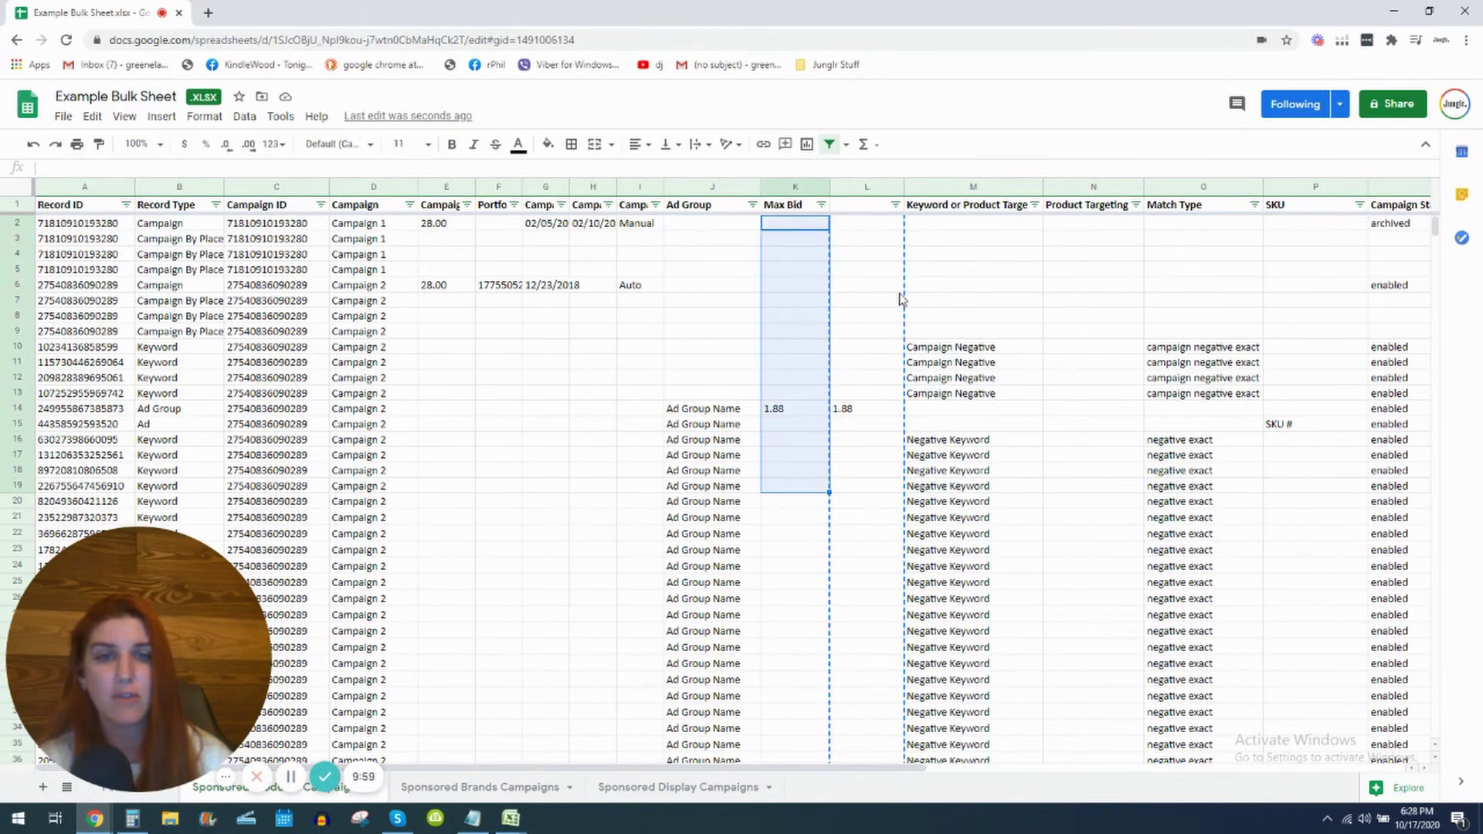
drag(867, 455, 974, 501)
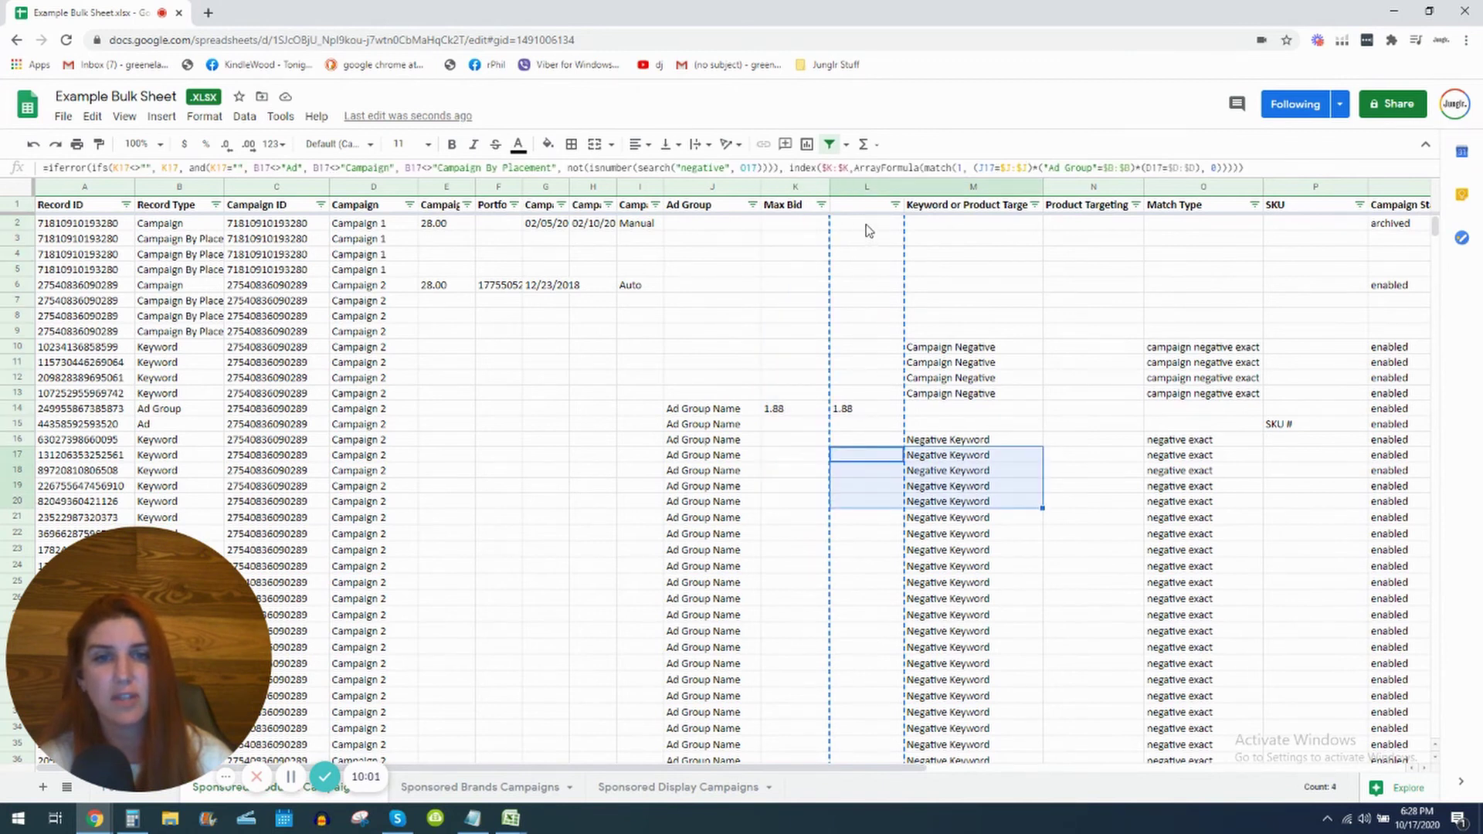
click(873, 232)
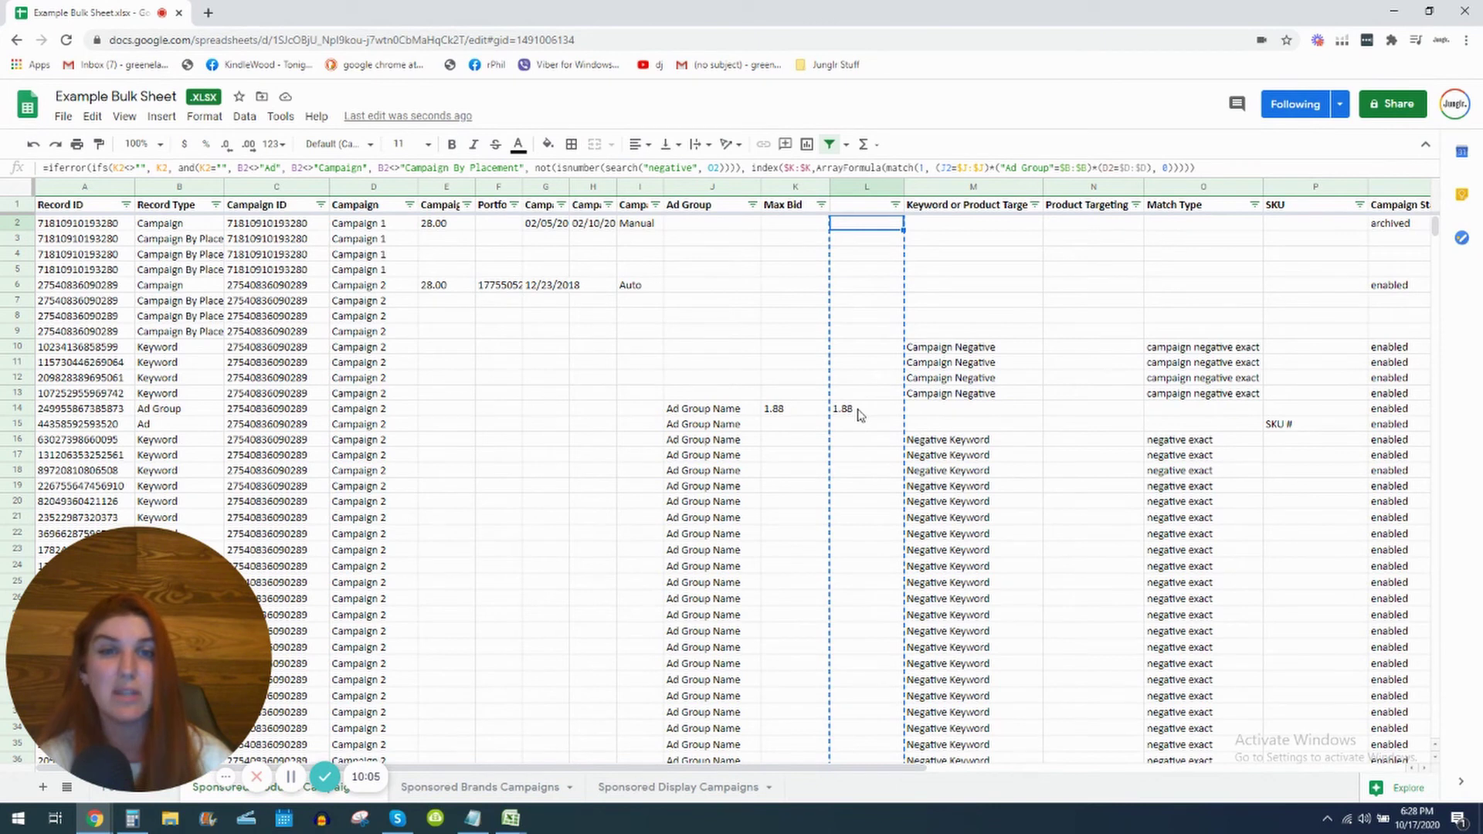
- Paste the copied formula results as values only into the Max Bid column, starting at K2
click(786, 227)
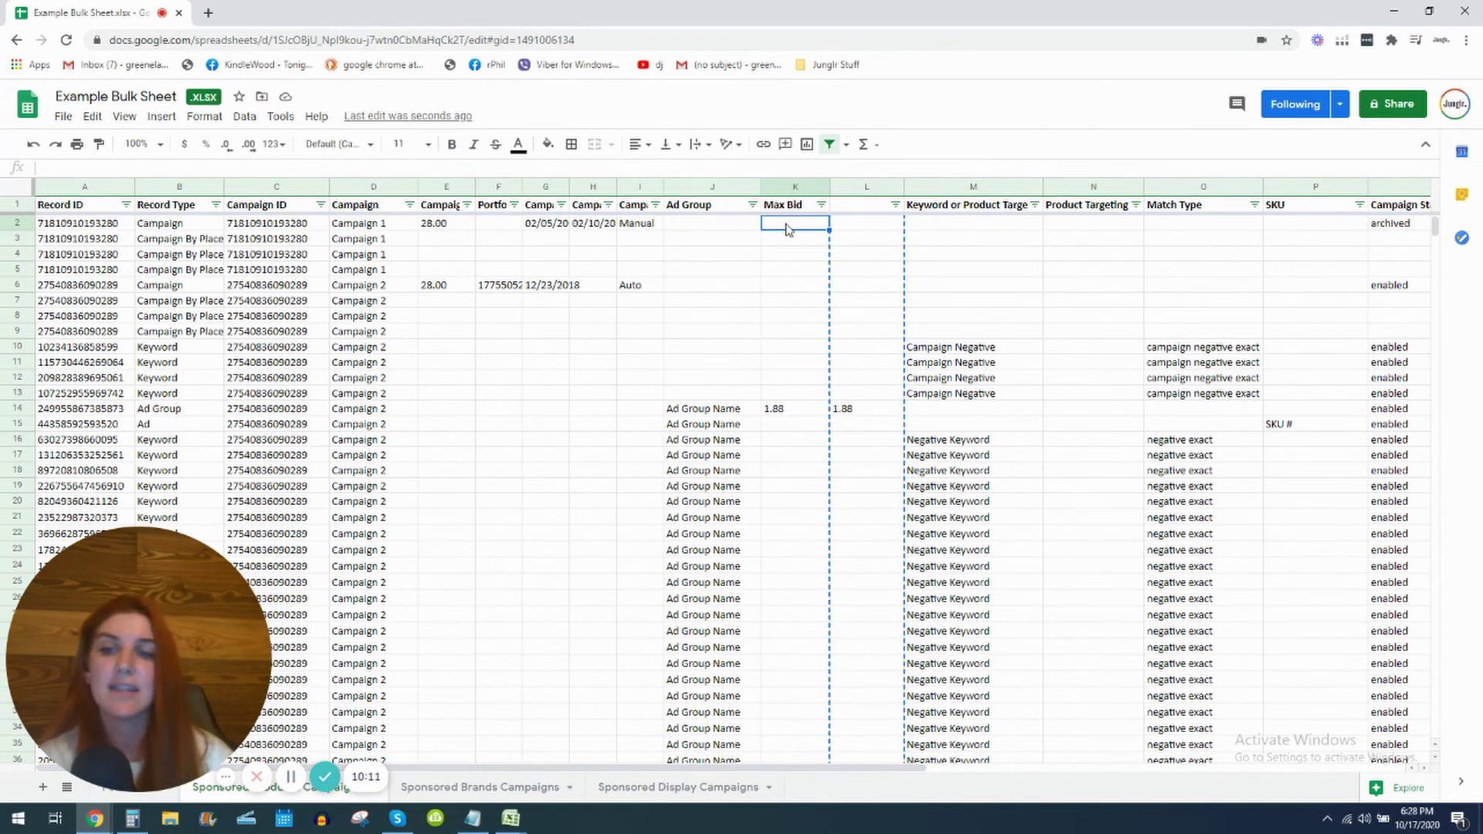
right_click(786, 227)
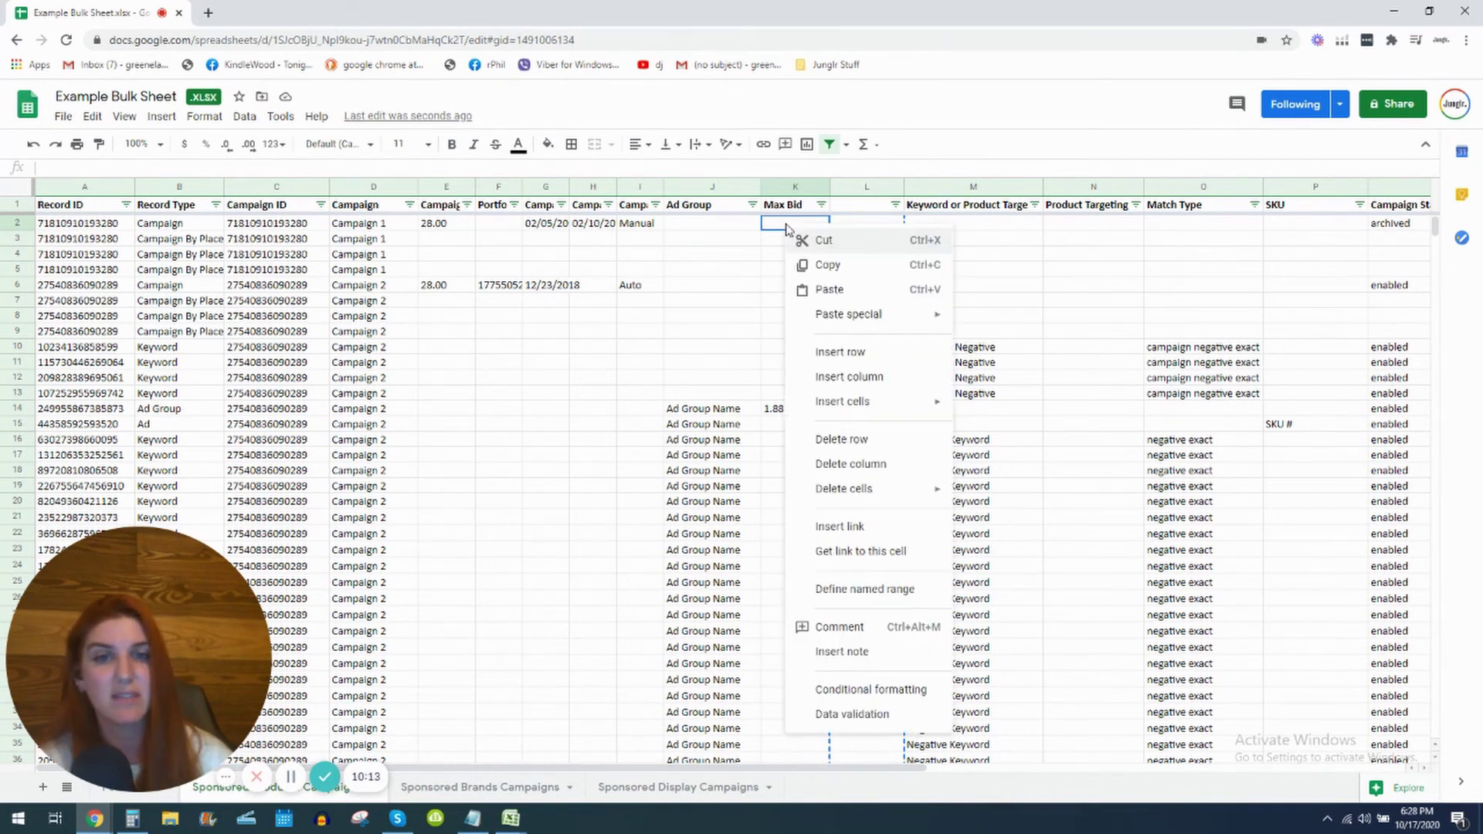
click(774, 232)
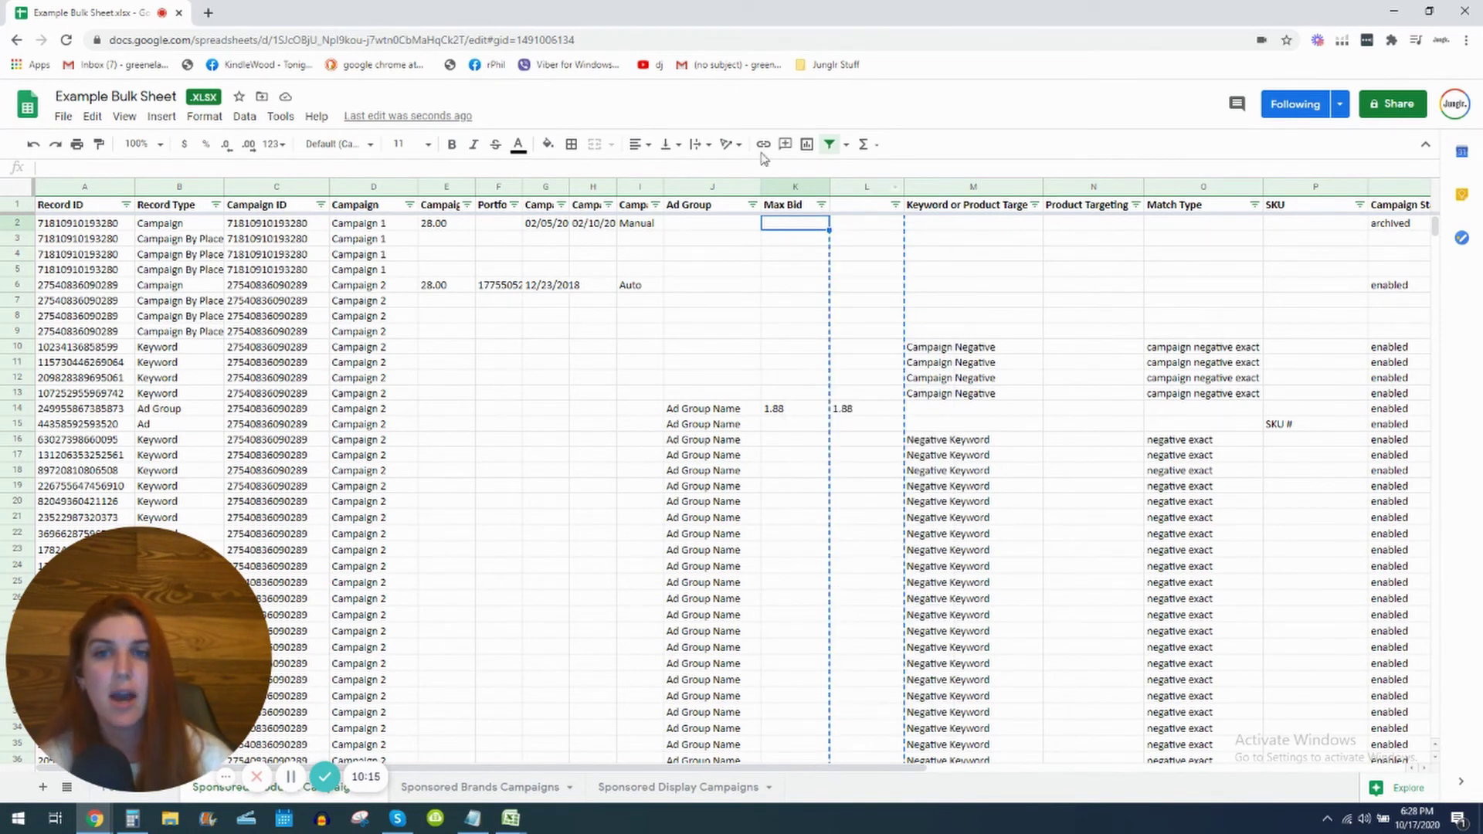
right_click(779, 227)
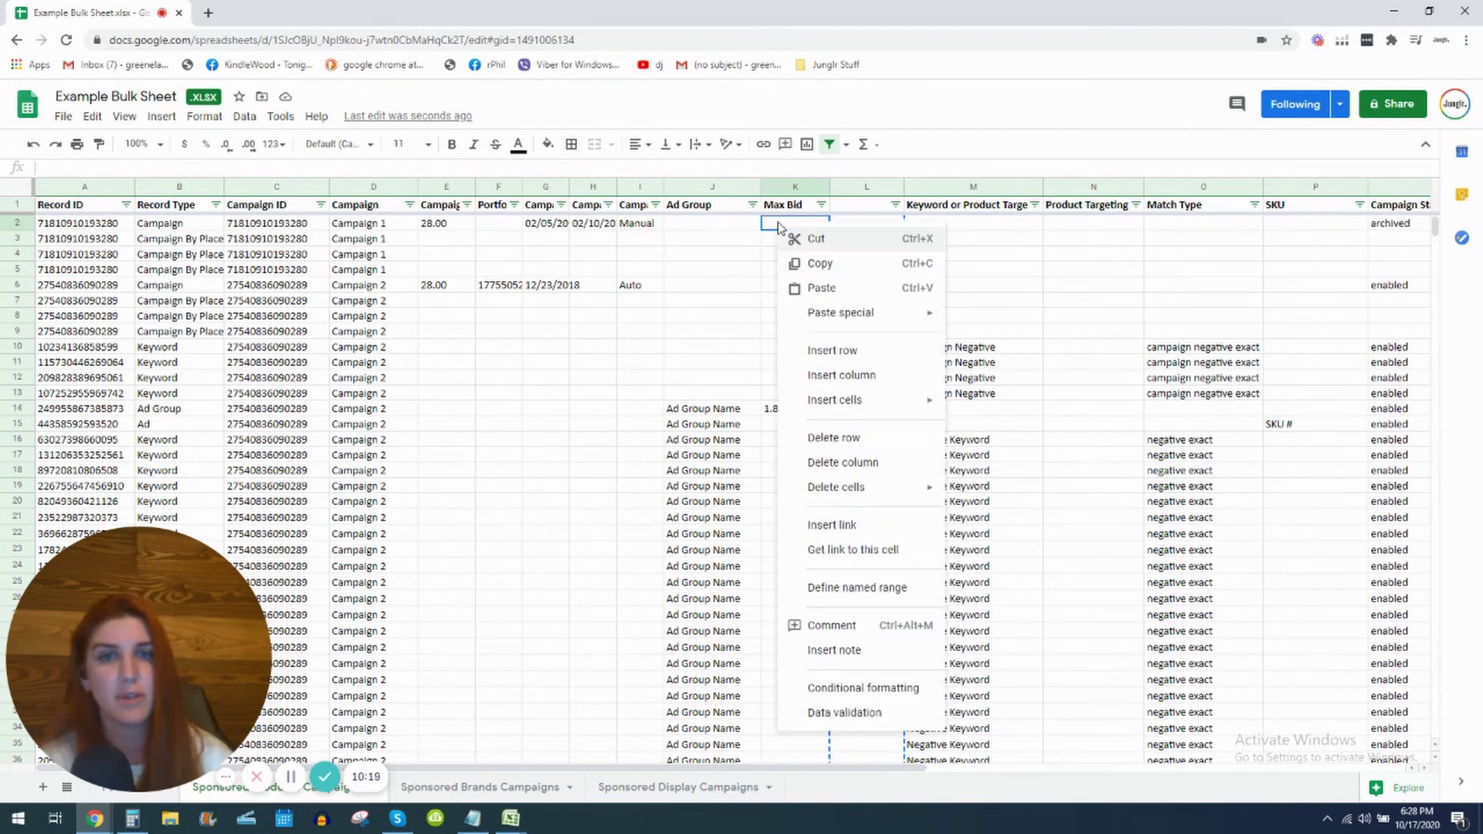
mouse_move(808, 320)
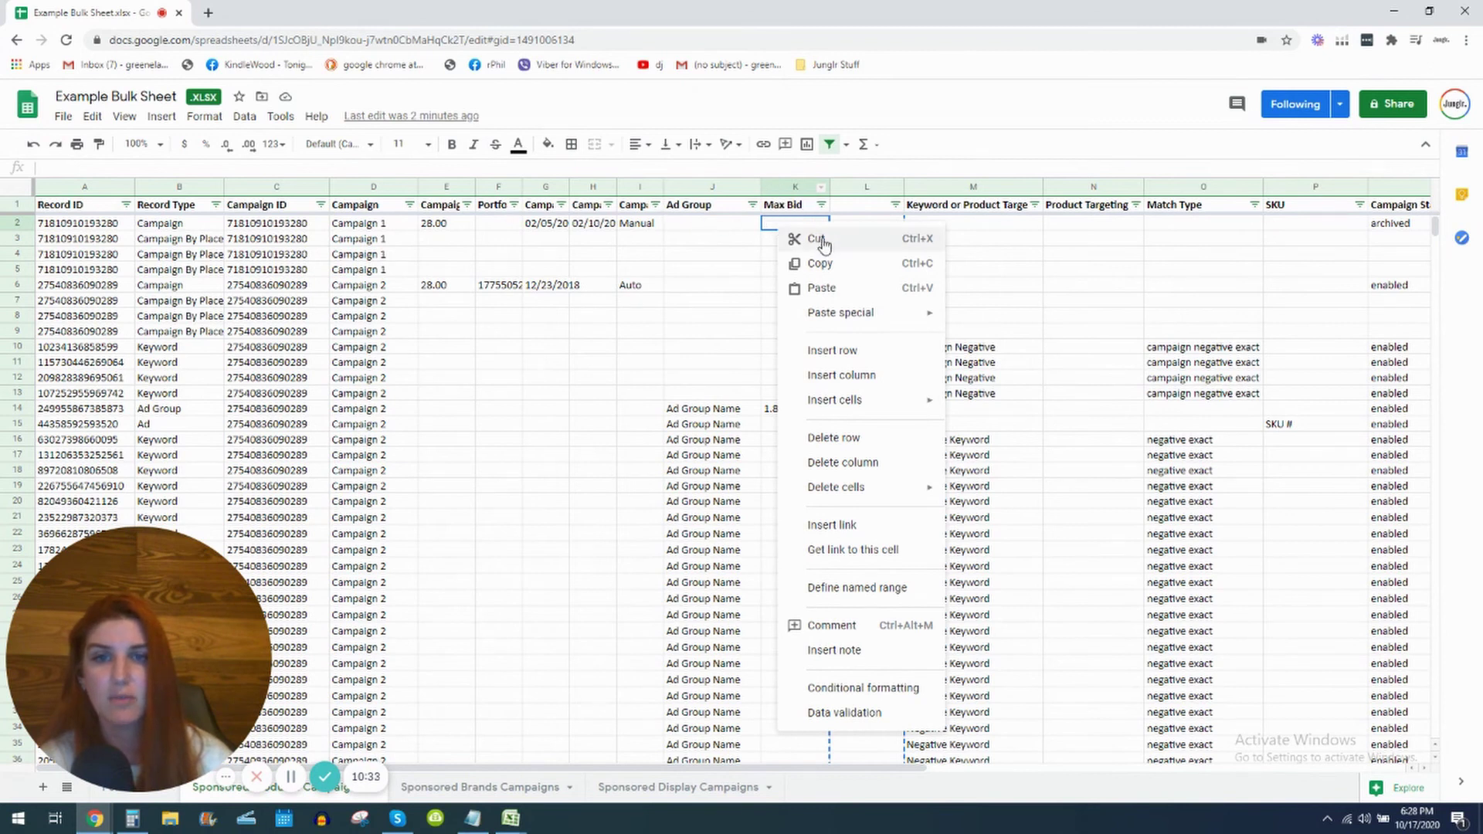
mouse_move(835, 320)
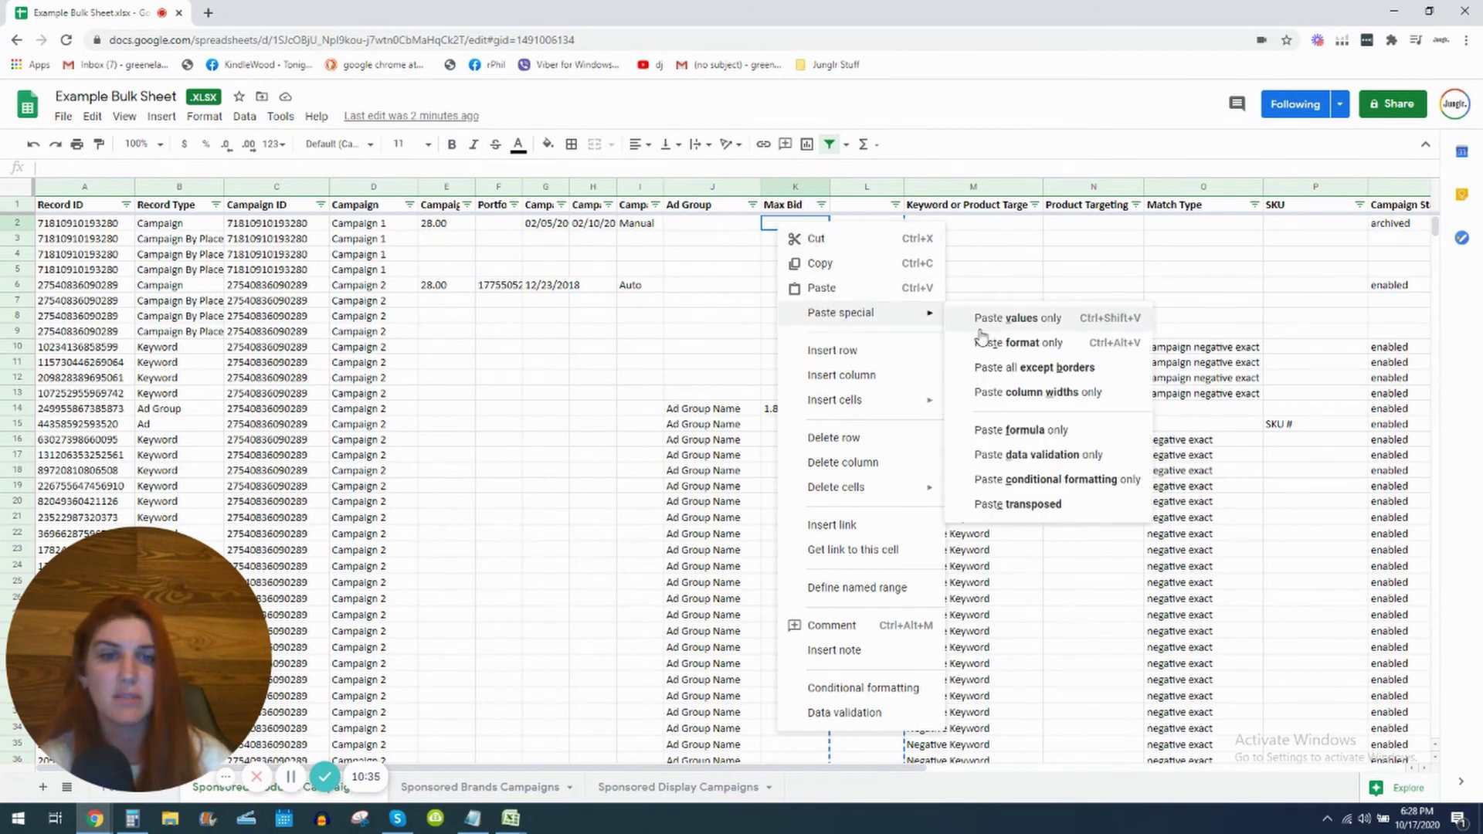
click(1111, 324)
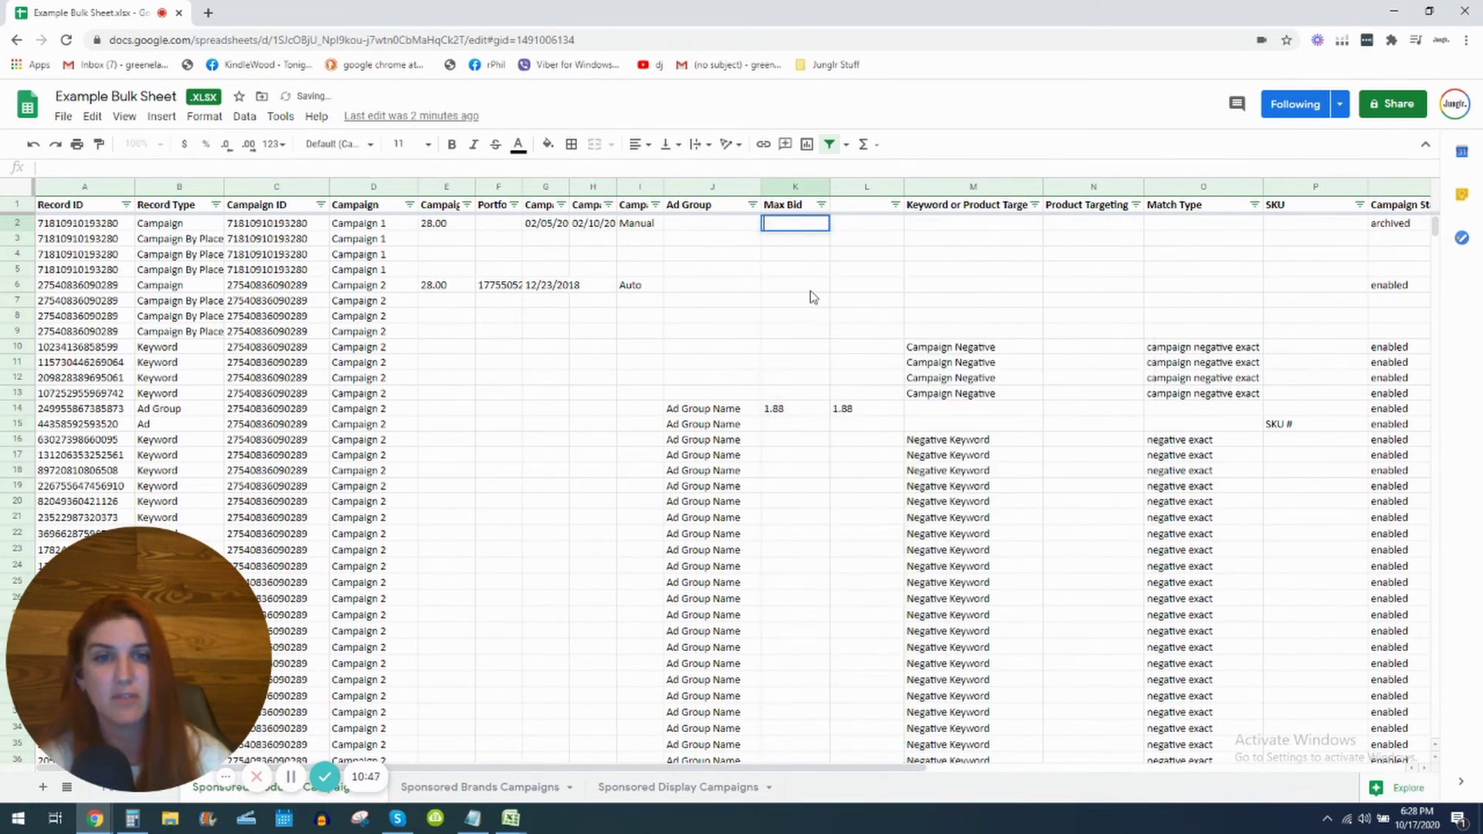
- Compare the Max Bid values with the formula column beside them in the Campaign 2 product targeting and ad group rows
scroll(825, 387, down, 13)
scroll(825, 386, down, 6)
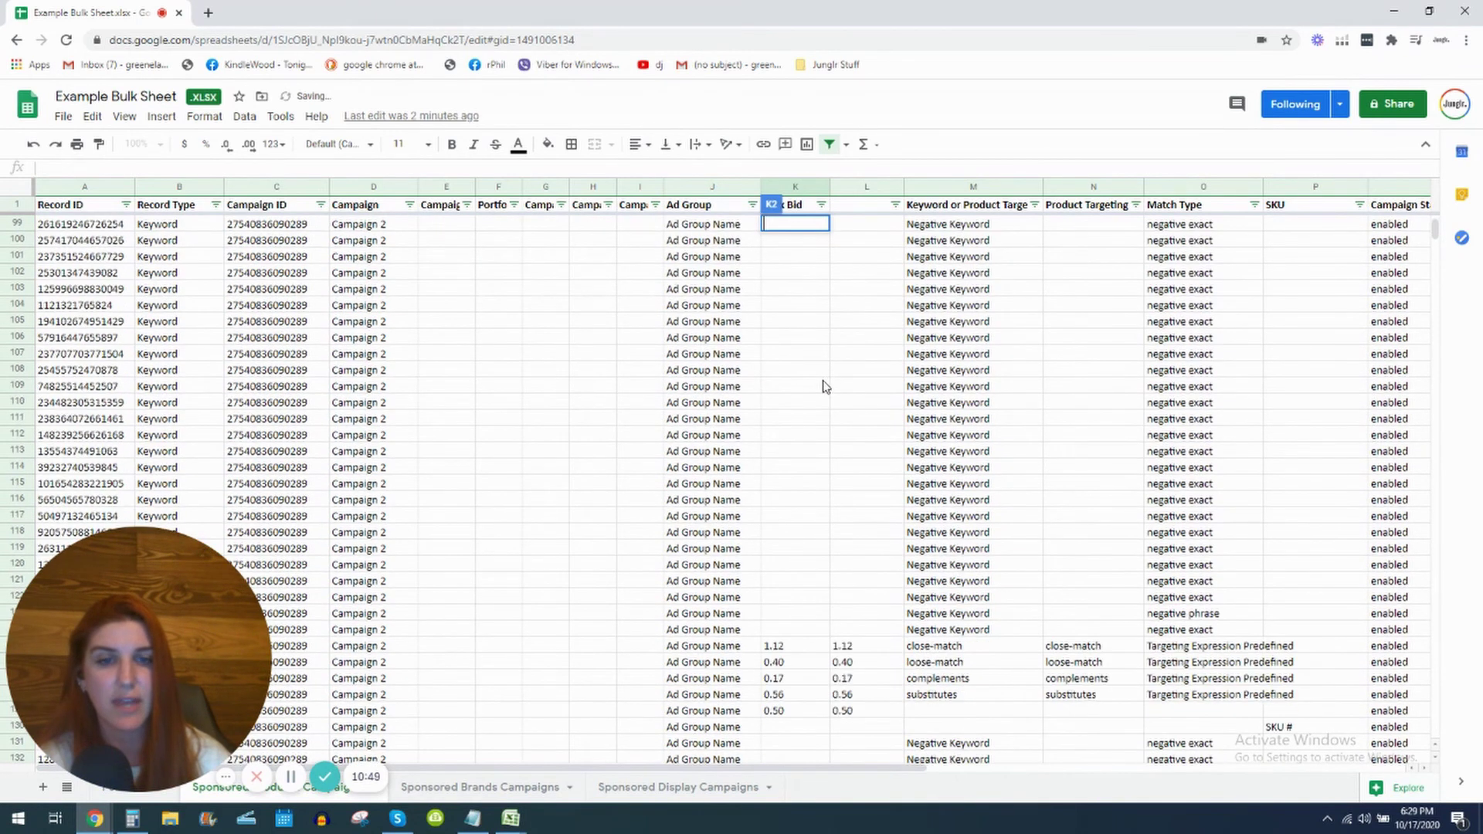
click(798, 649)
drag(787, 655, 799, 717)
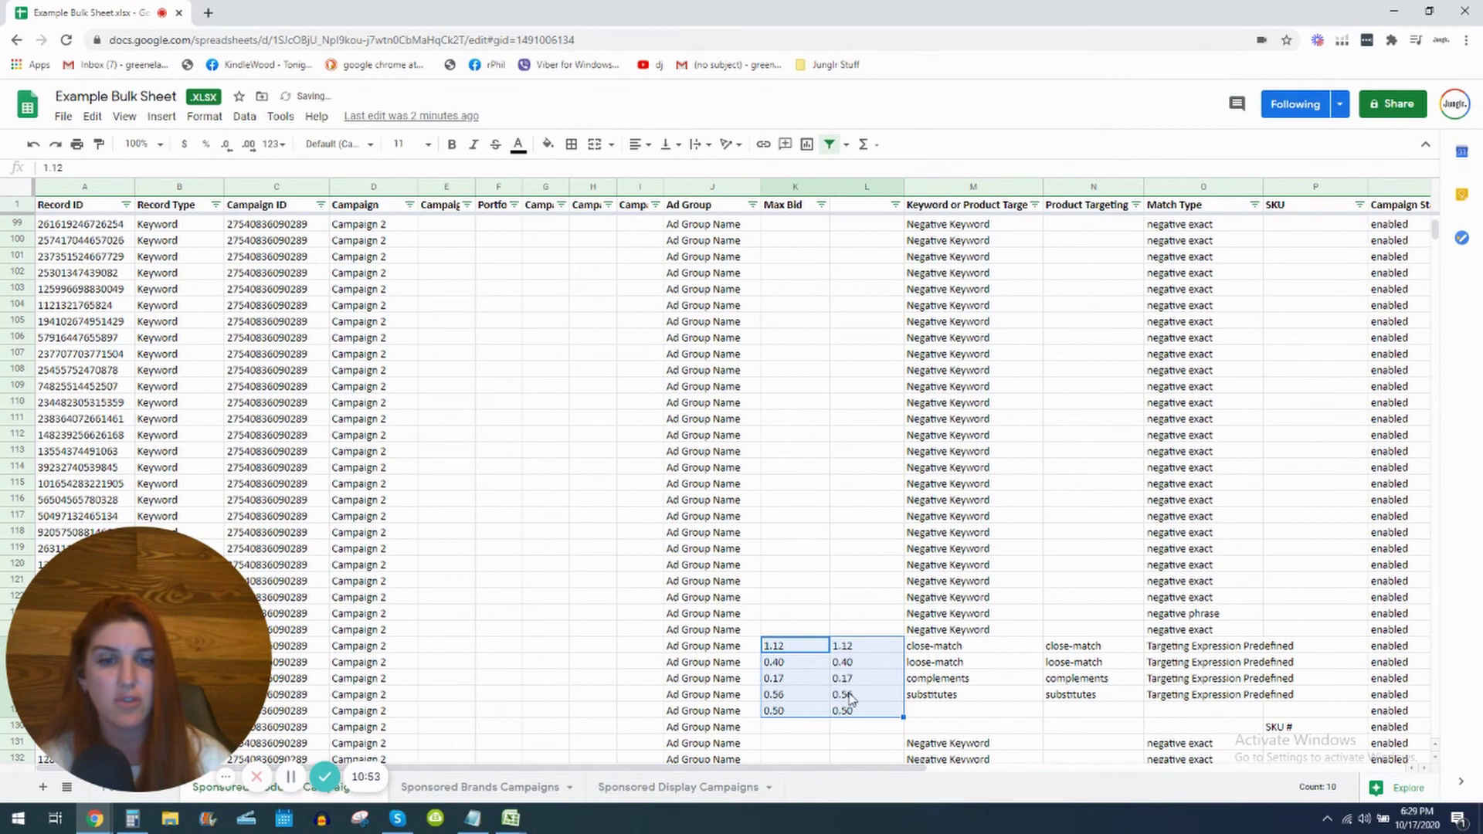
scroll(850, 698, down, 8)
drag(798, 275, 871, 358)
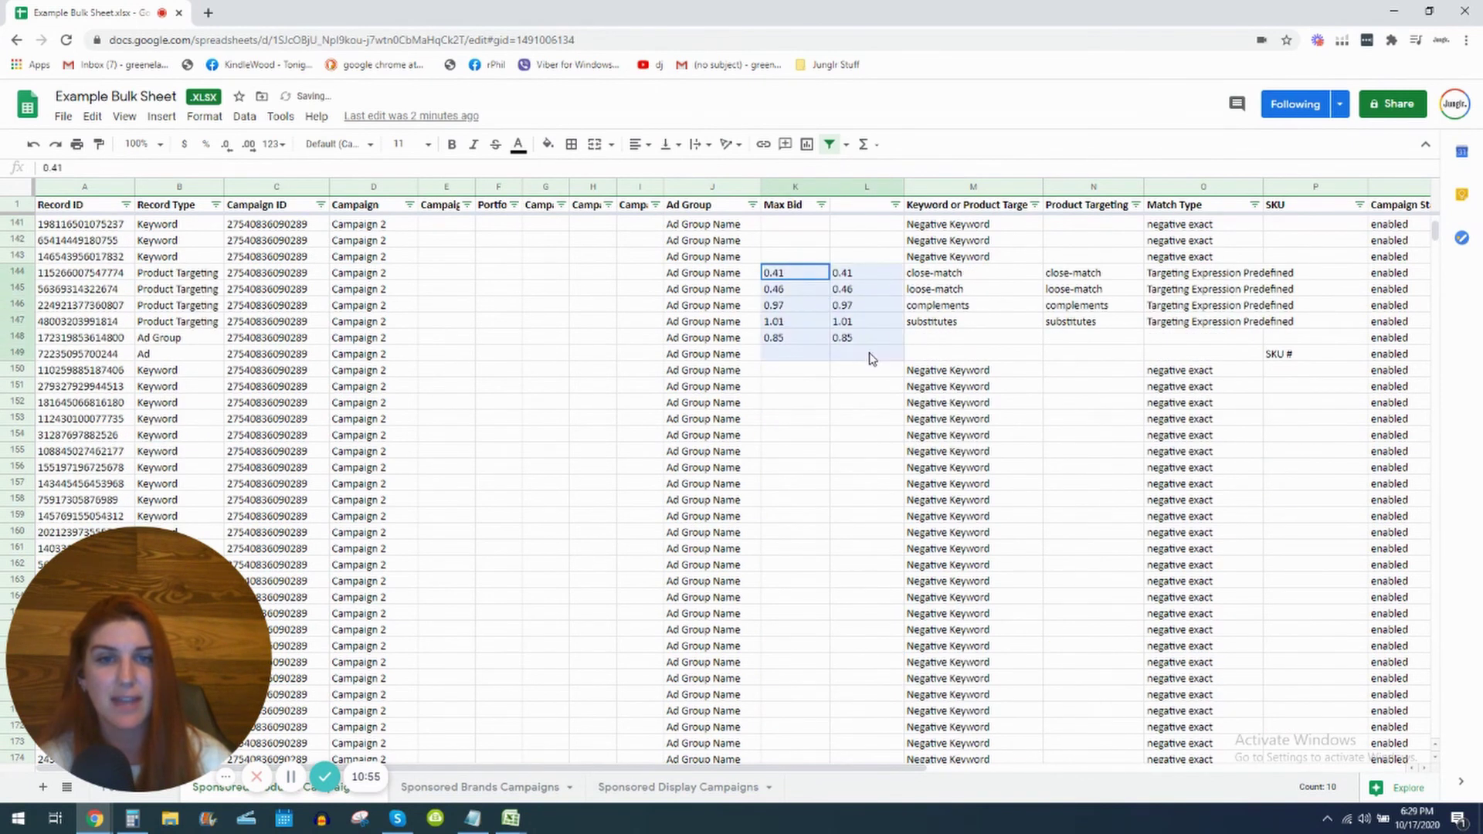
click(789, 292)
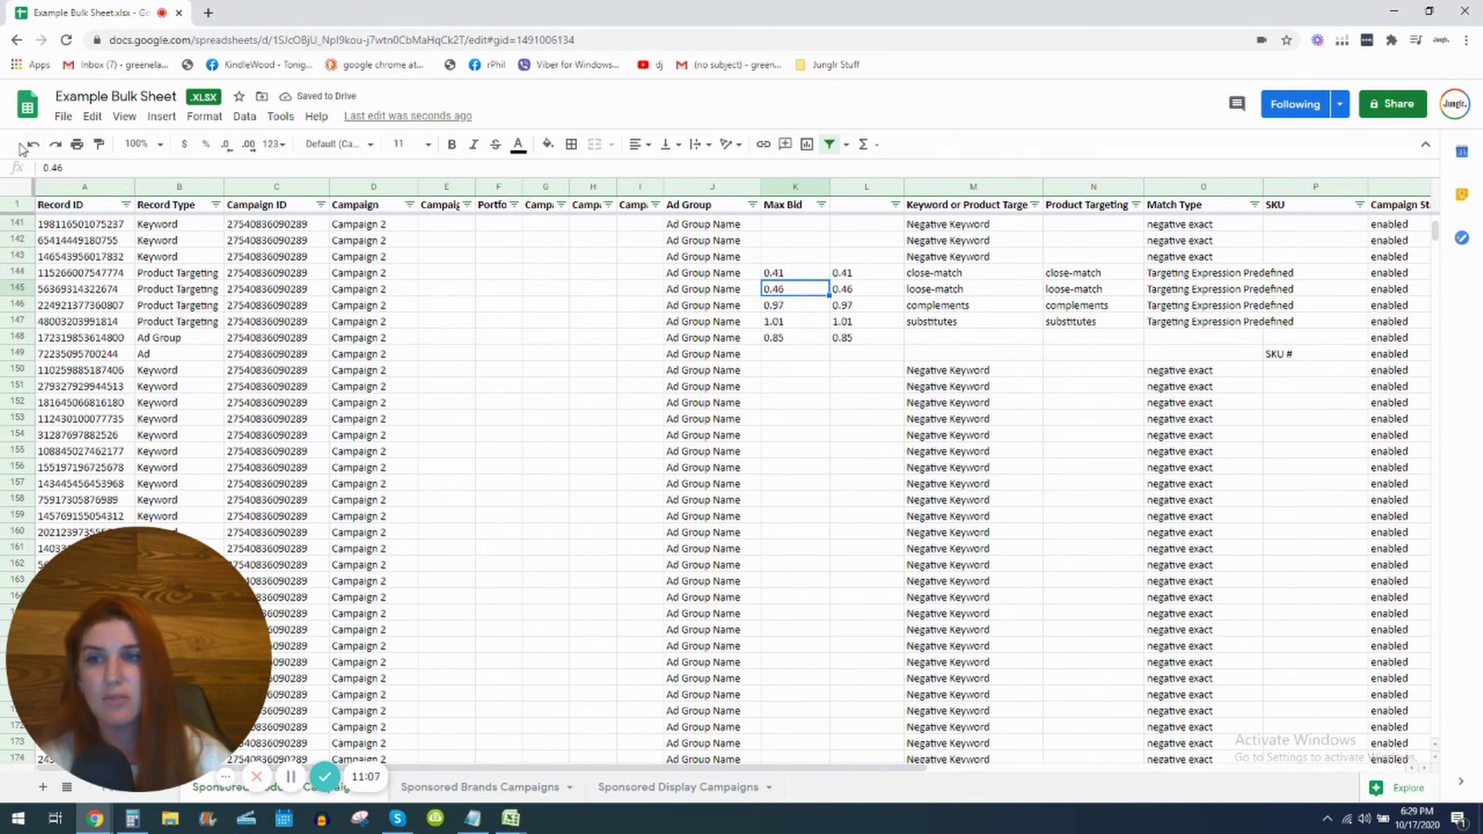
scroll(800, 344, down, 9)
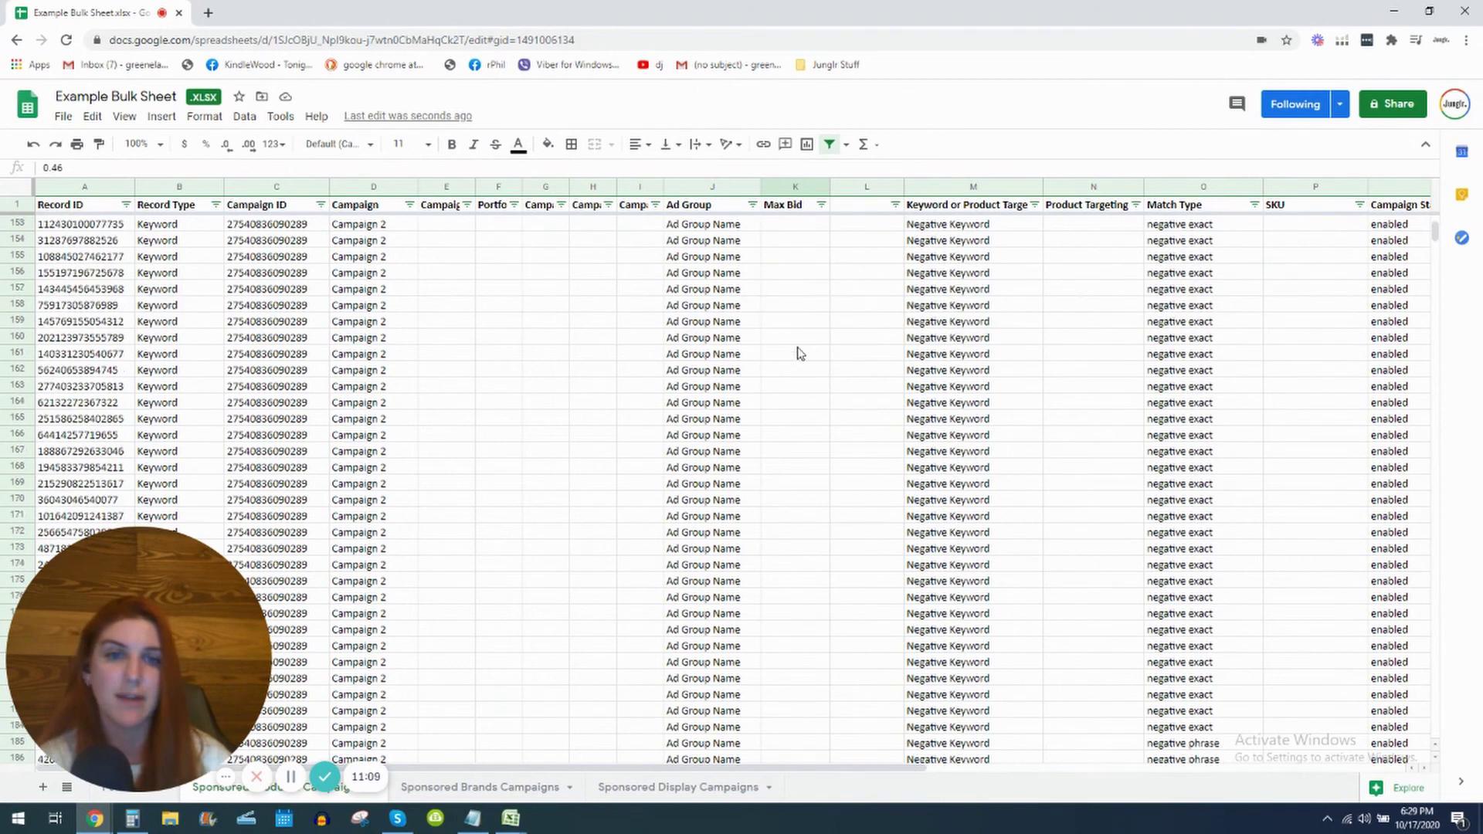
drag(795, 355, 872, 455)
scroll(887, 434, down, 3)
scroll(881, 444, up, 6)
scroll(871, 454, up, 2)
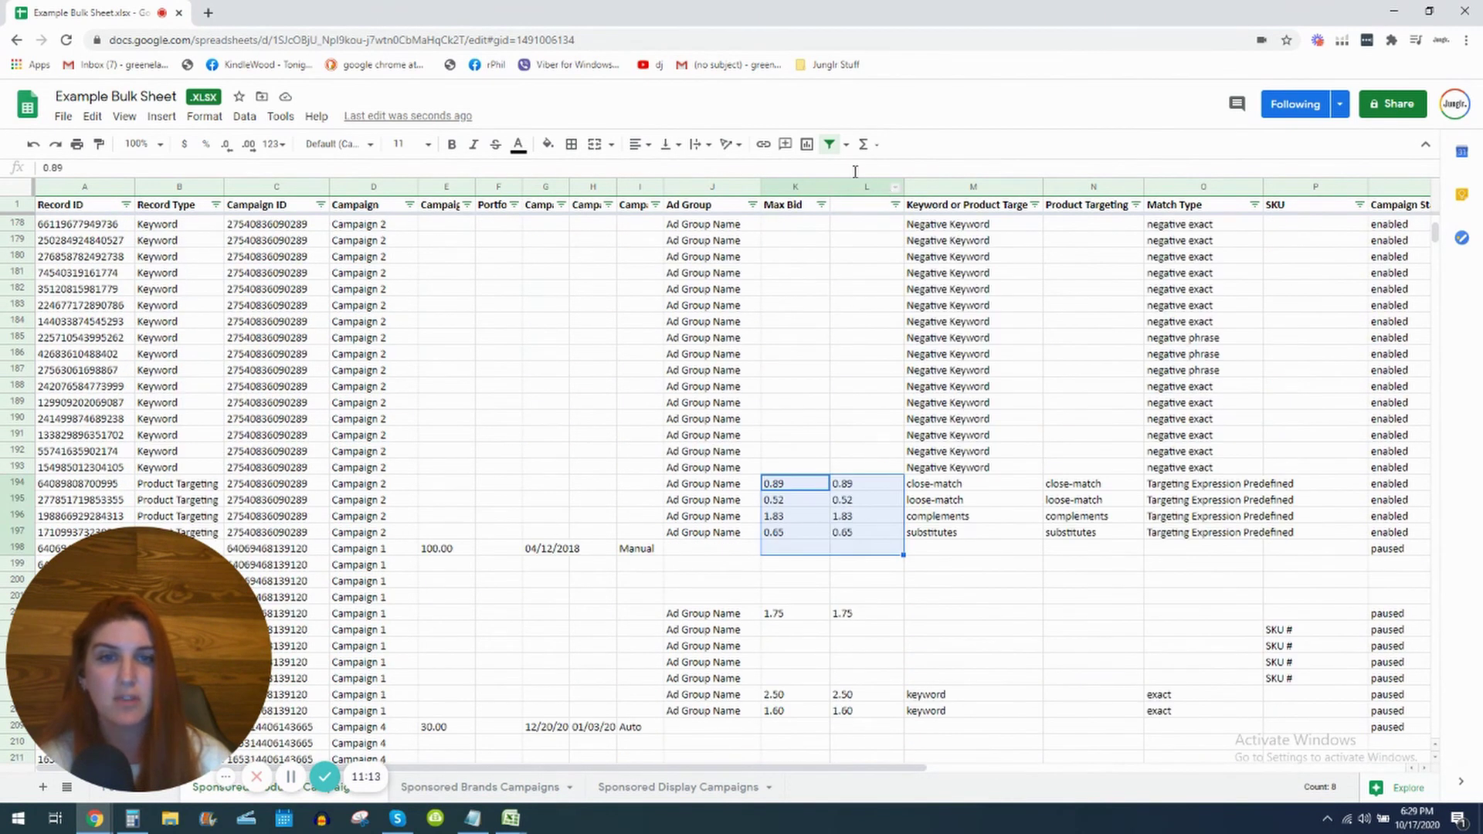
- Delete the helper formula column L beside Max Bid
click(855, 188)
right_click(855, 188)
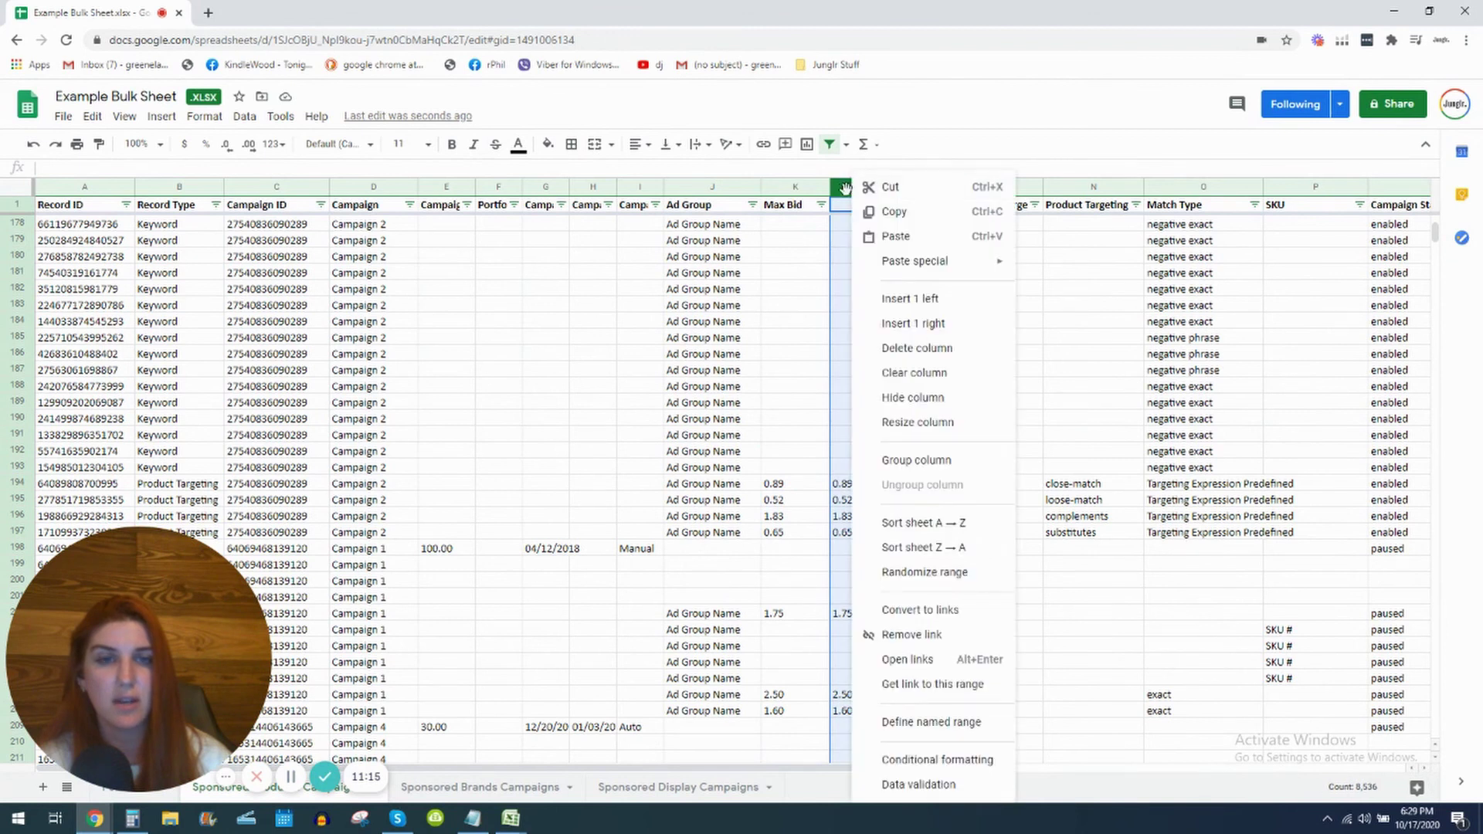
click(840, 277)
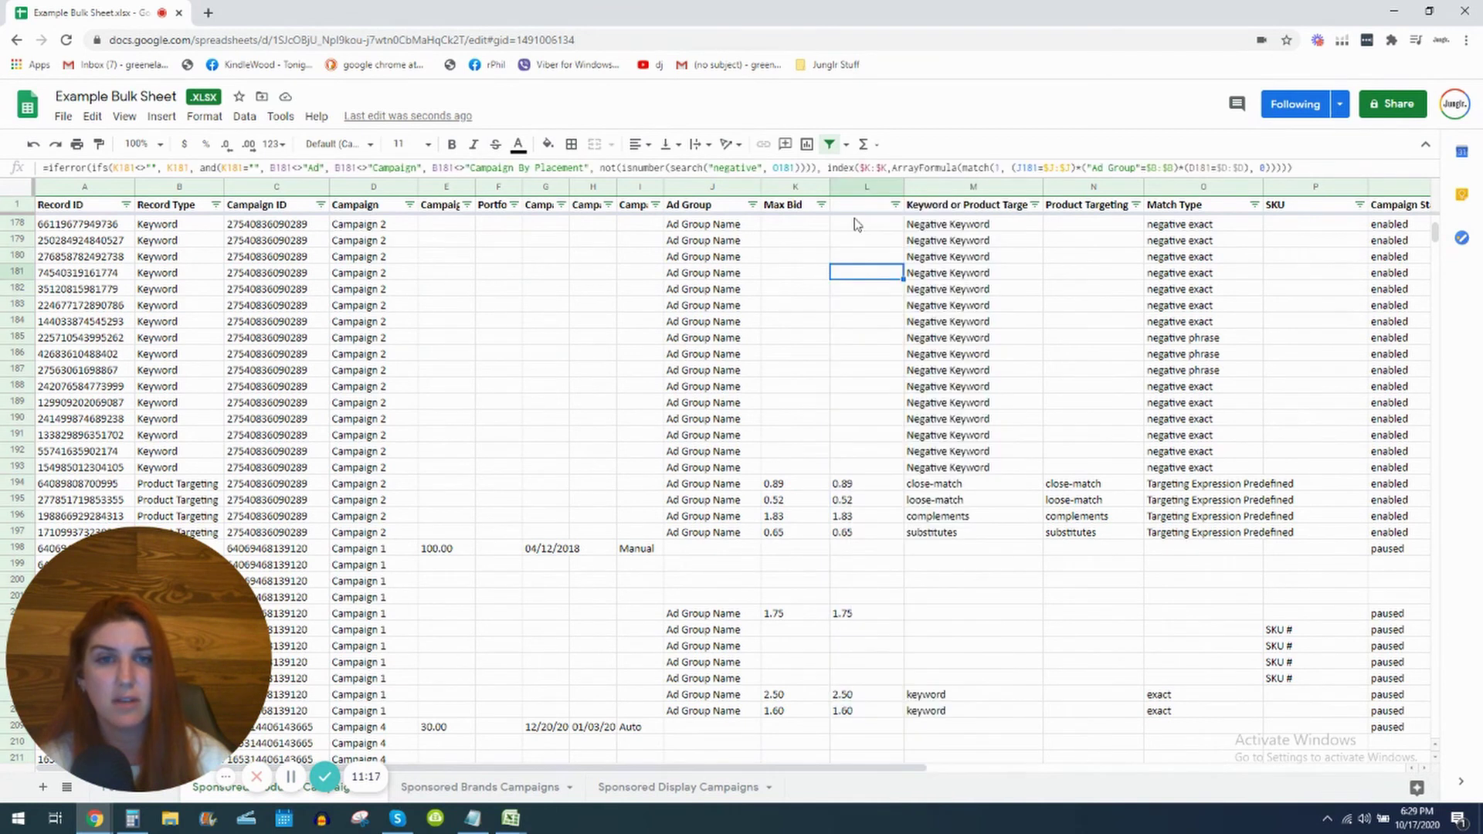
click(856, 190)
right_click(856, 189)
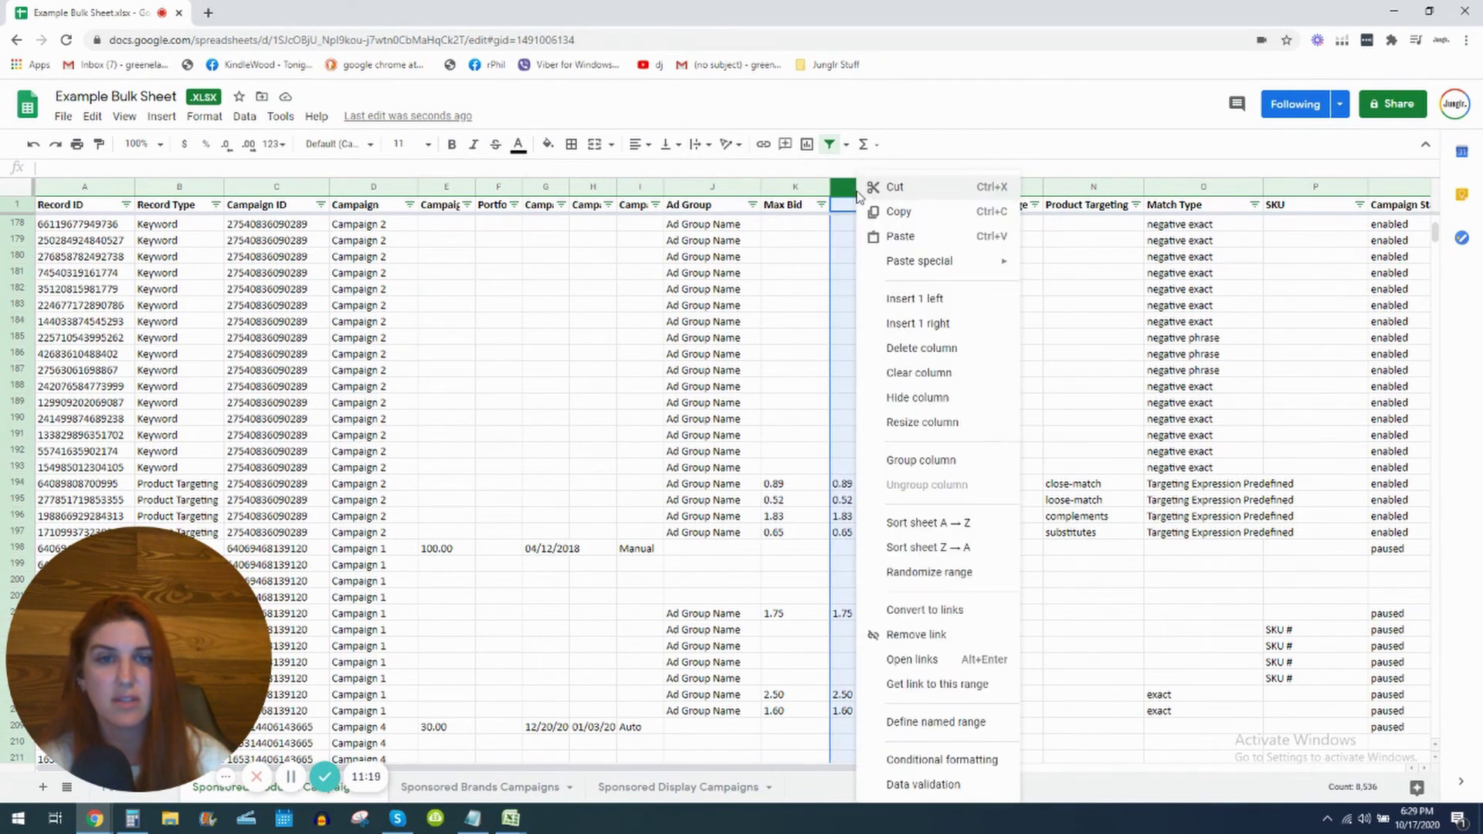
click(943, 350)
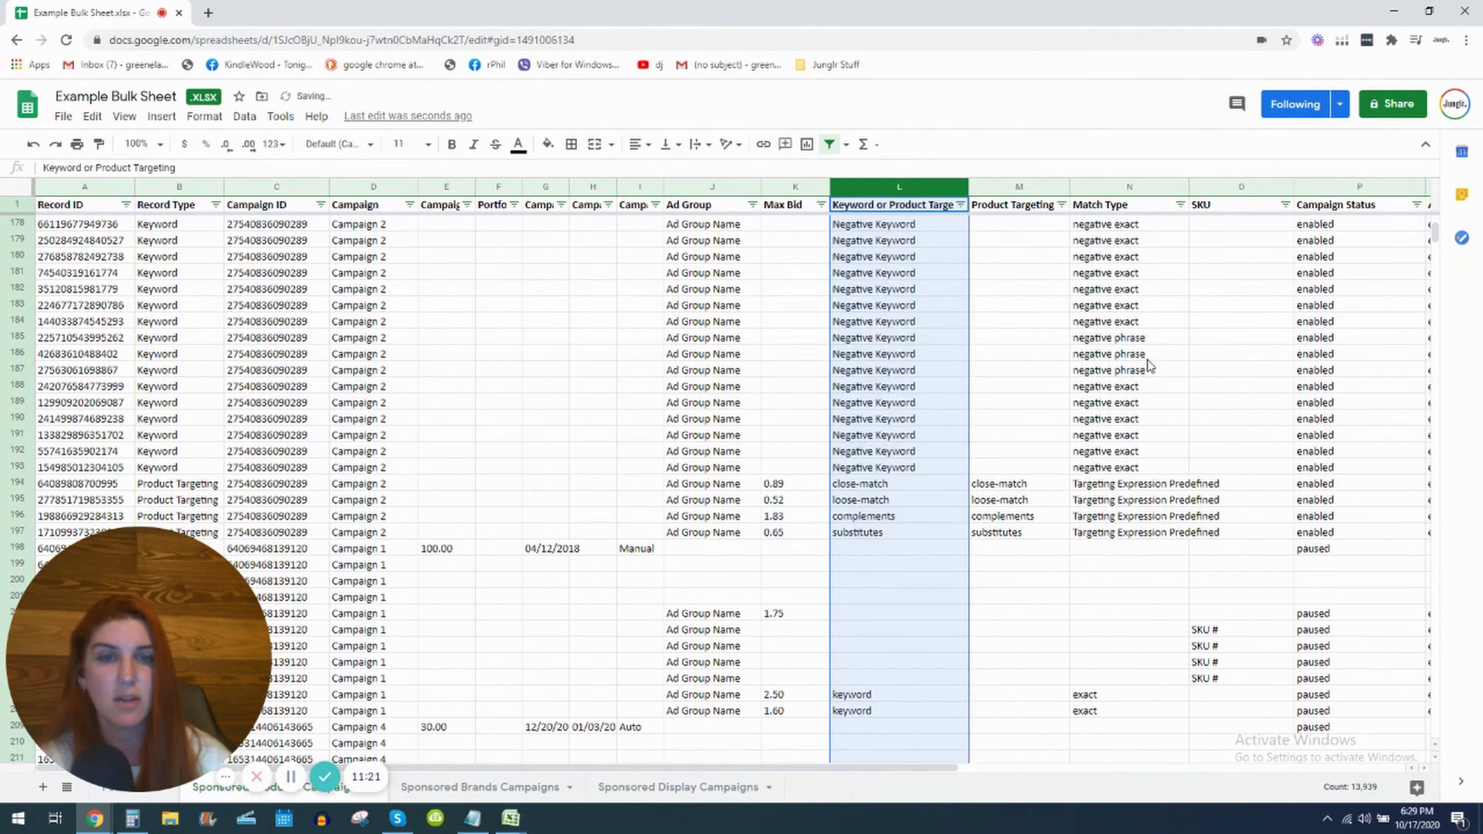
- Return to the first data rows and check the Max Bid column
drag(1435, 244, 1436, 222)
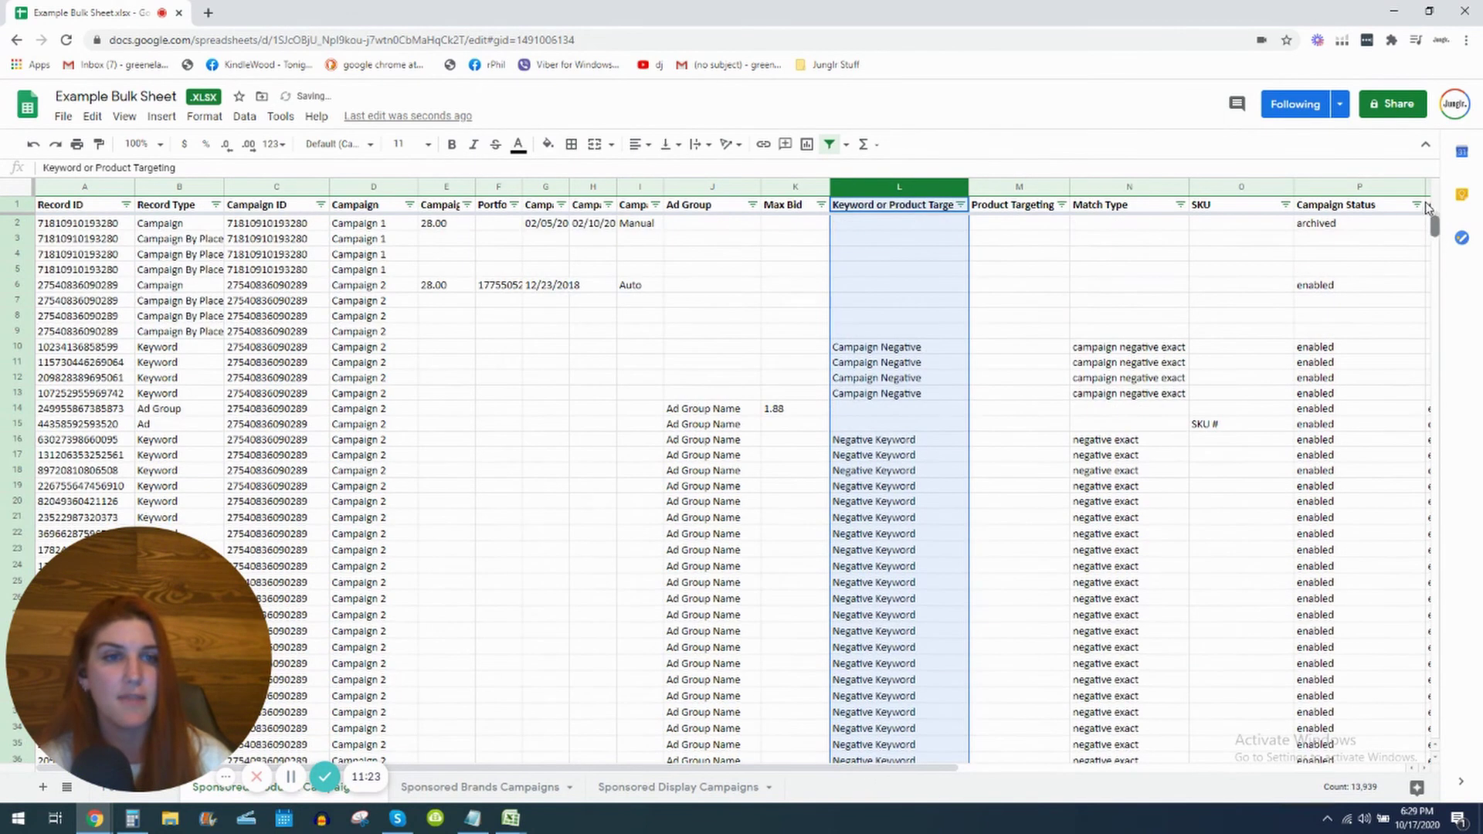
click(804, 185)
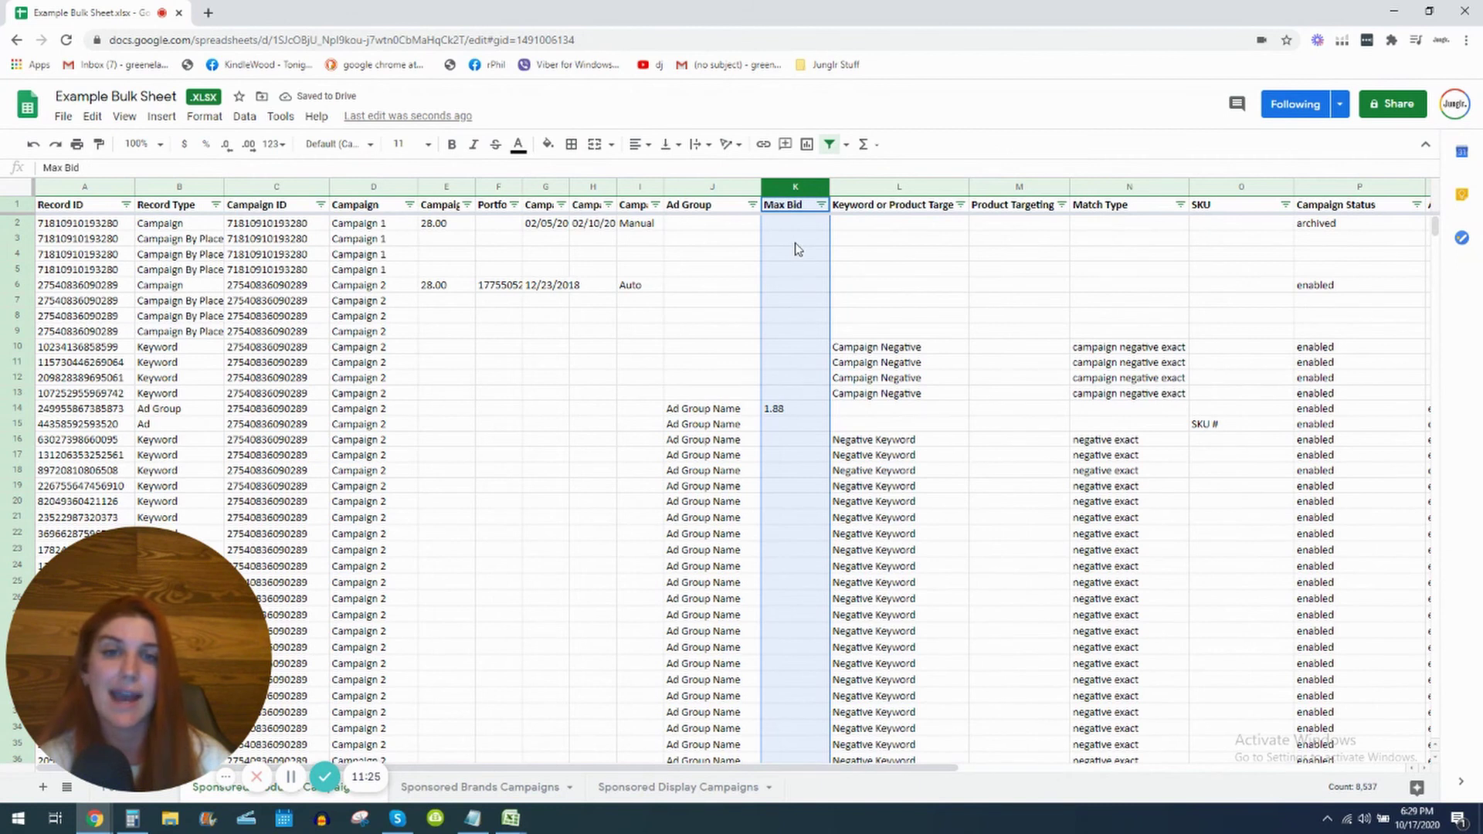
click(796, 425)
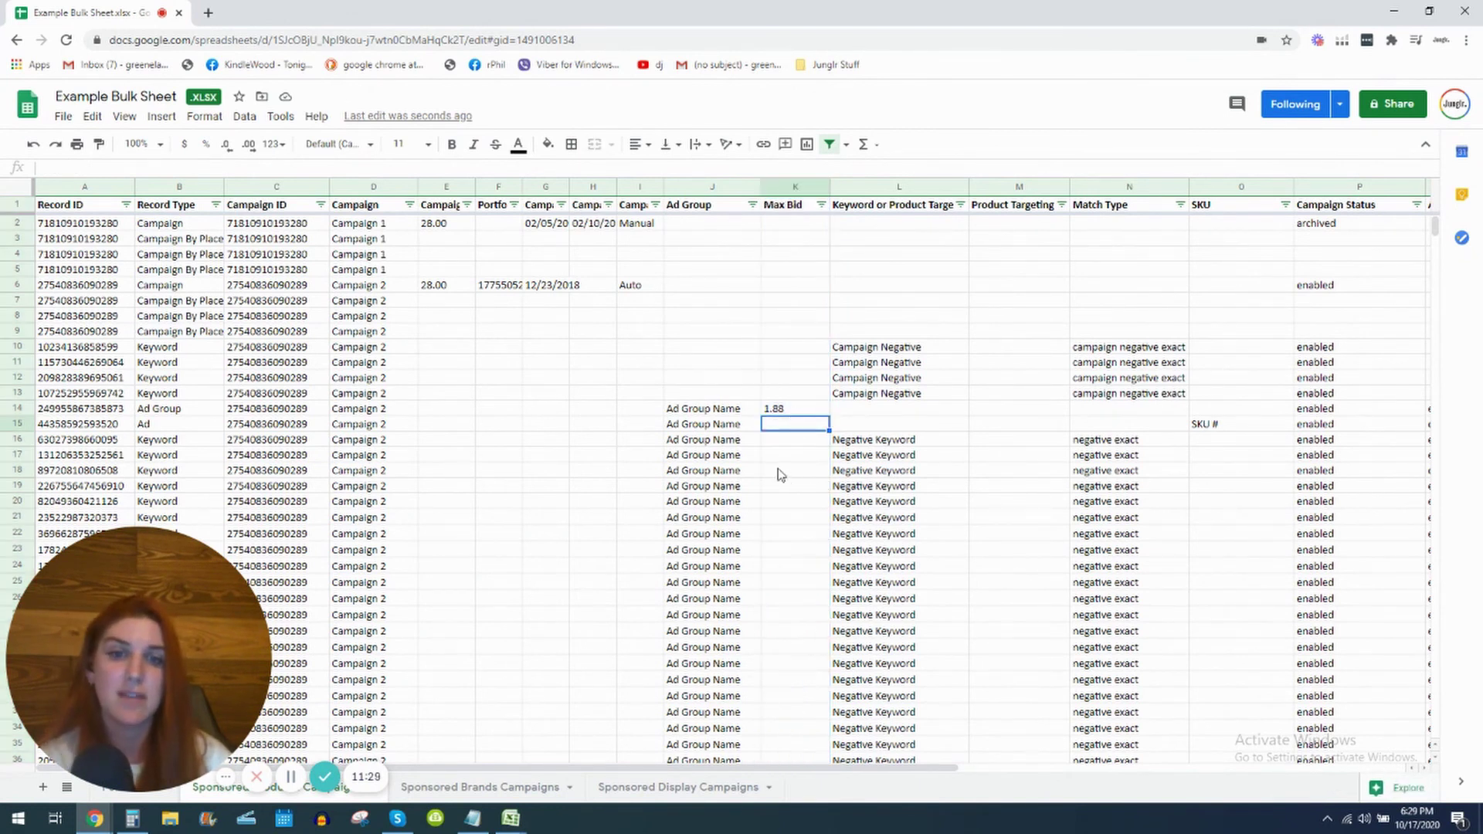